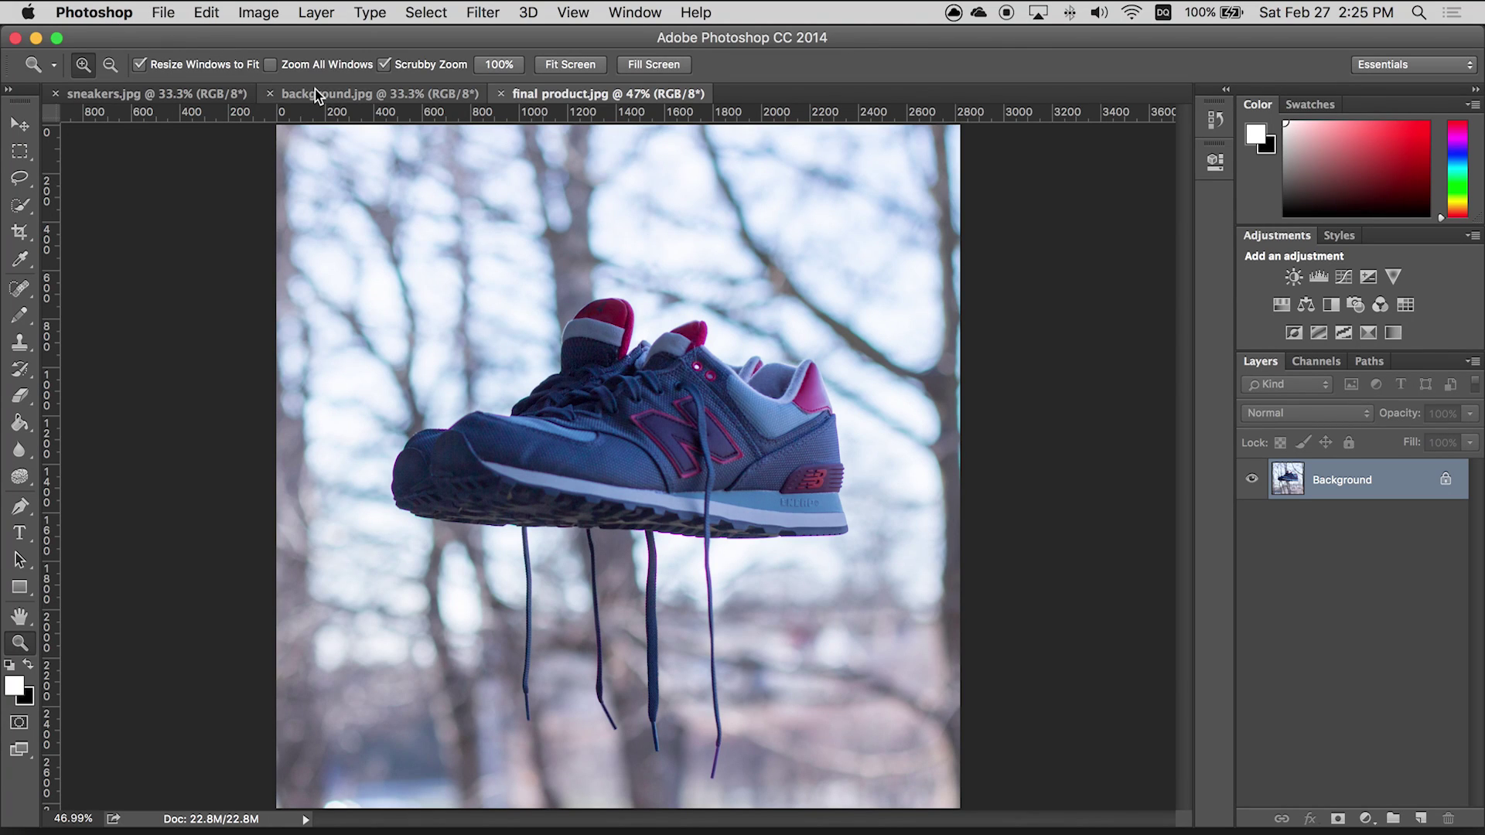
Step: Examine the thin strings above the shoes in sneakers.jpg up close, and view the empty scene in background.jpg
click(156, 91)
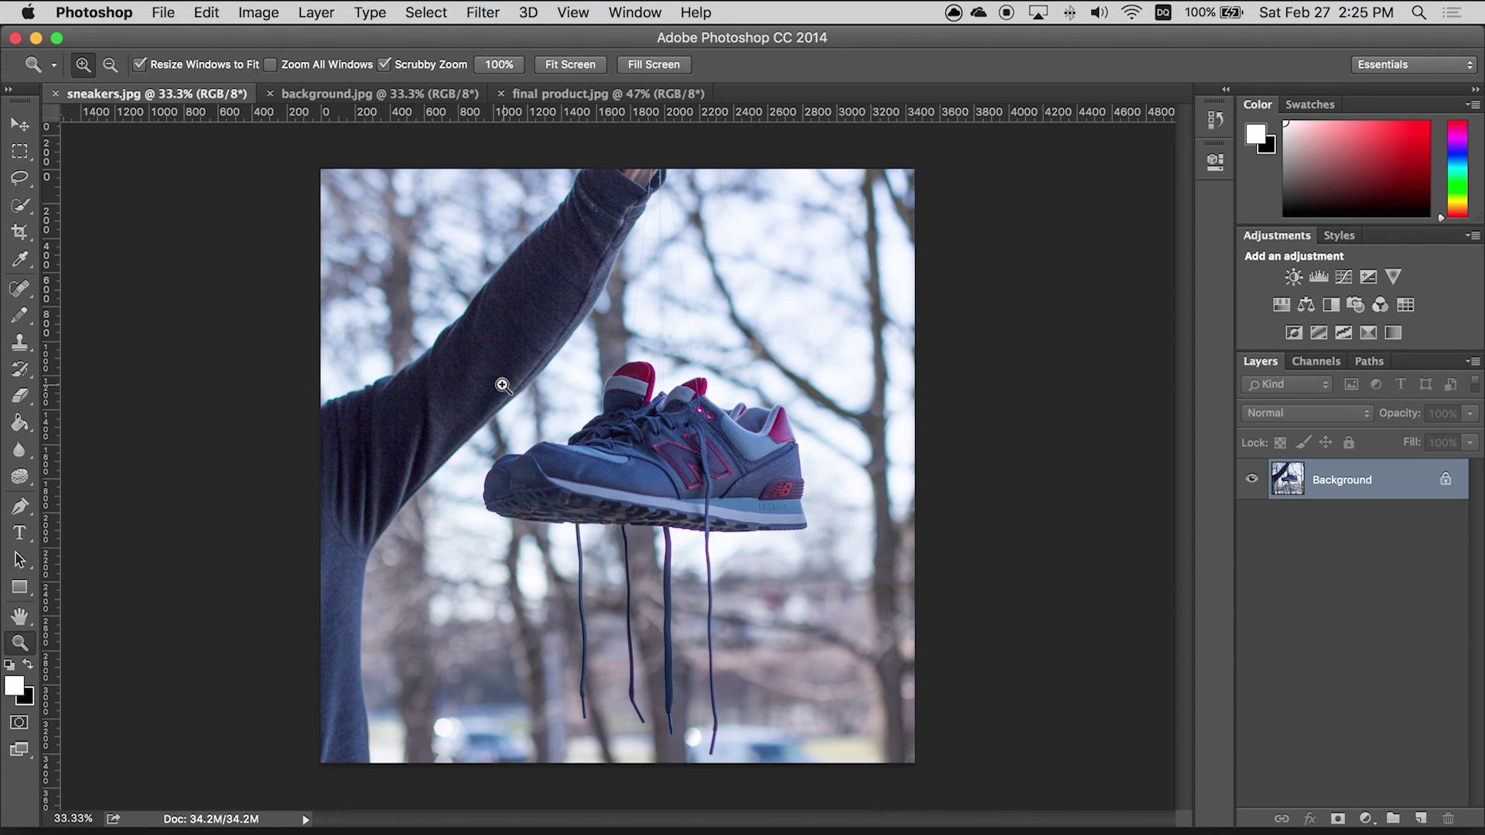
click(685, 365)
click(684, 365)
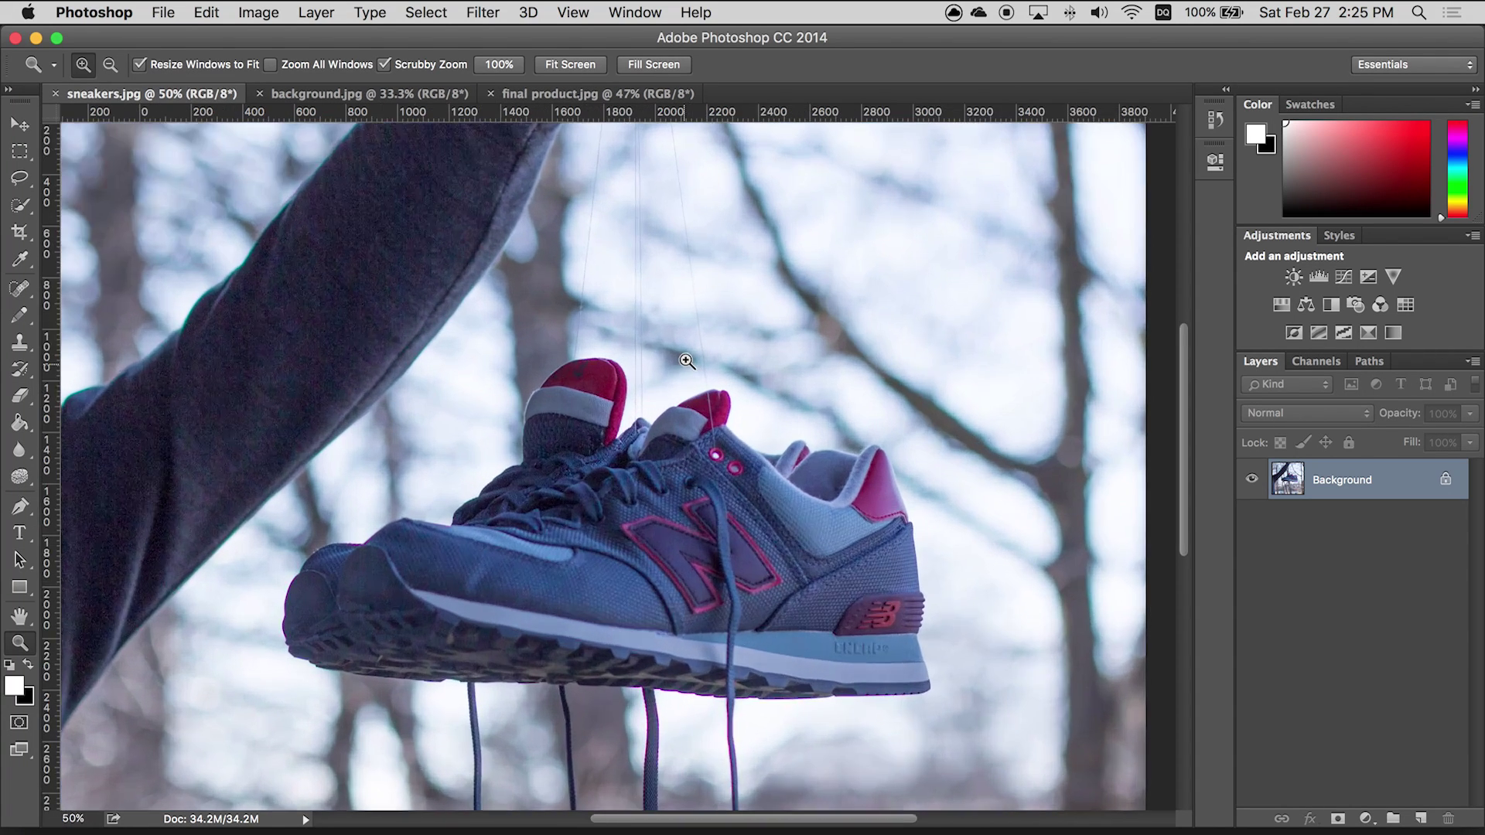
click(686, 362)
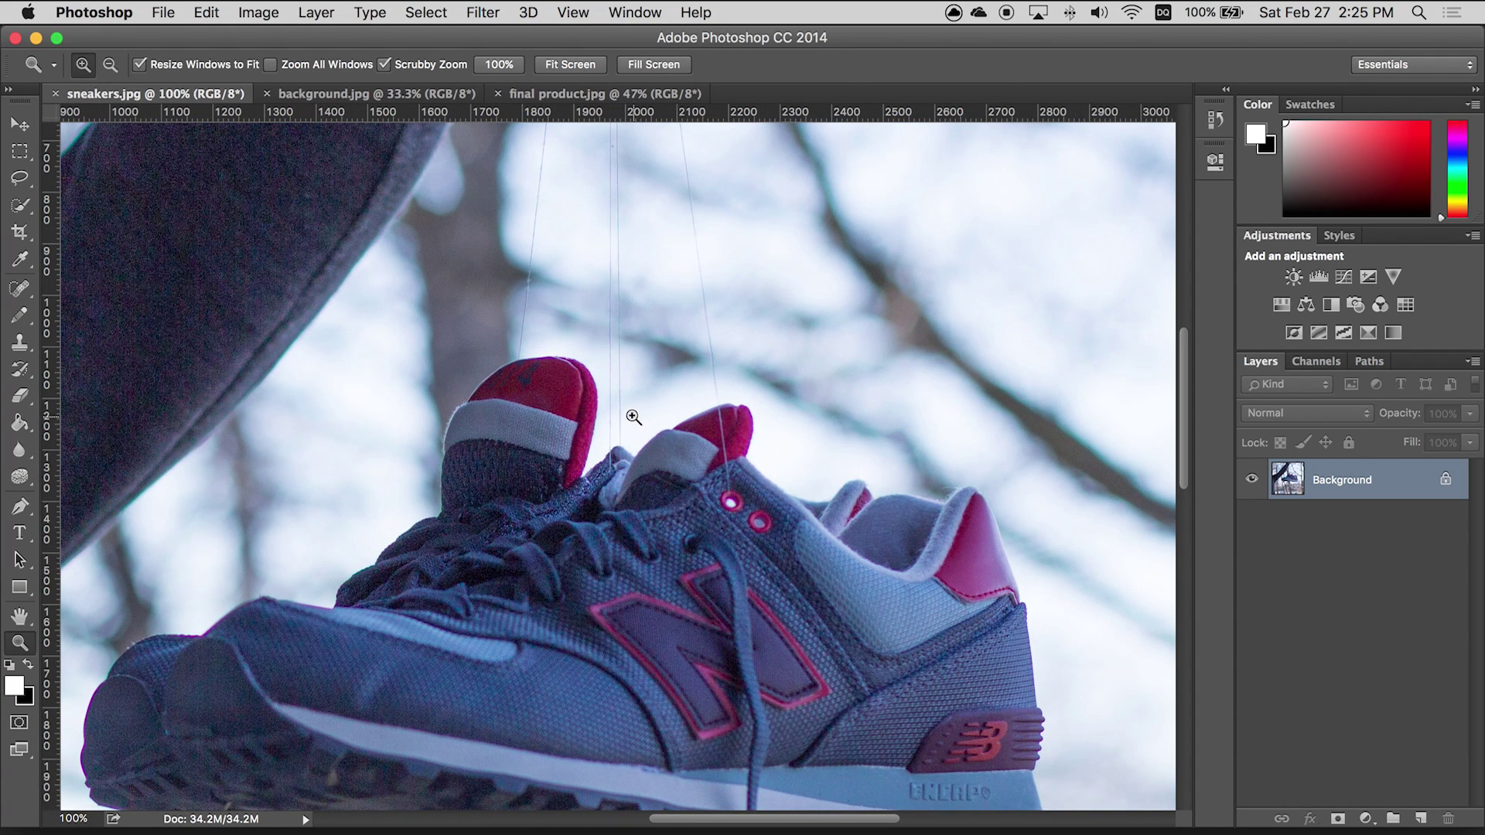
drag(634, 303, 634, 348)
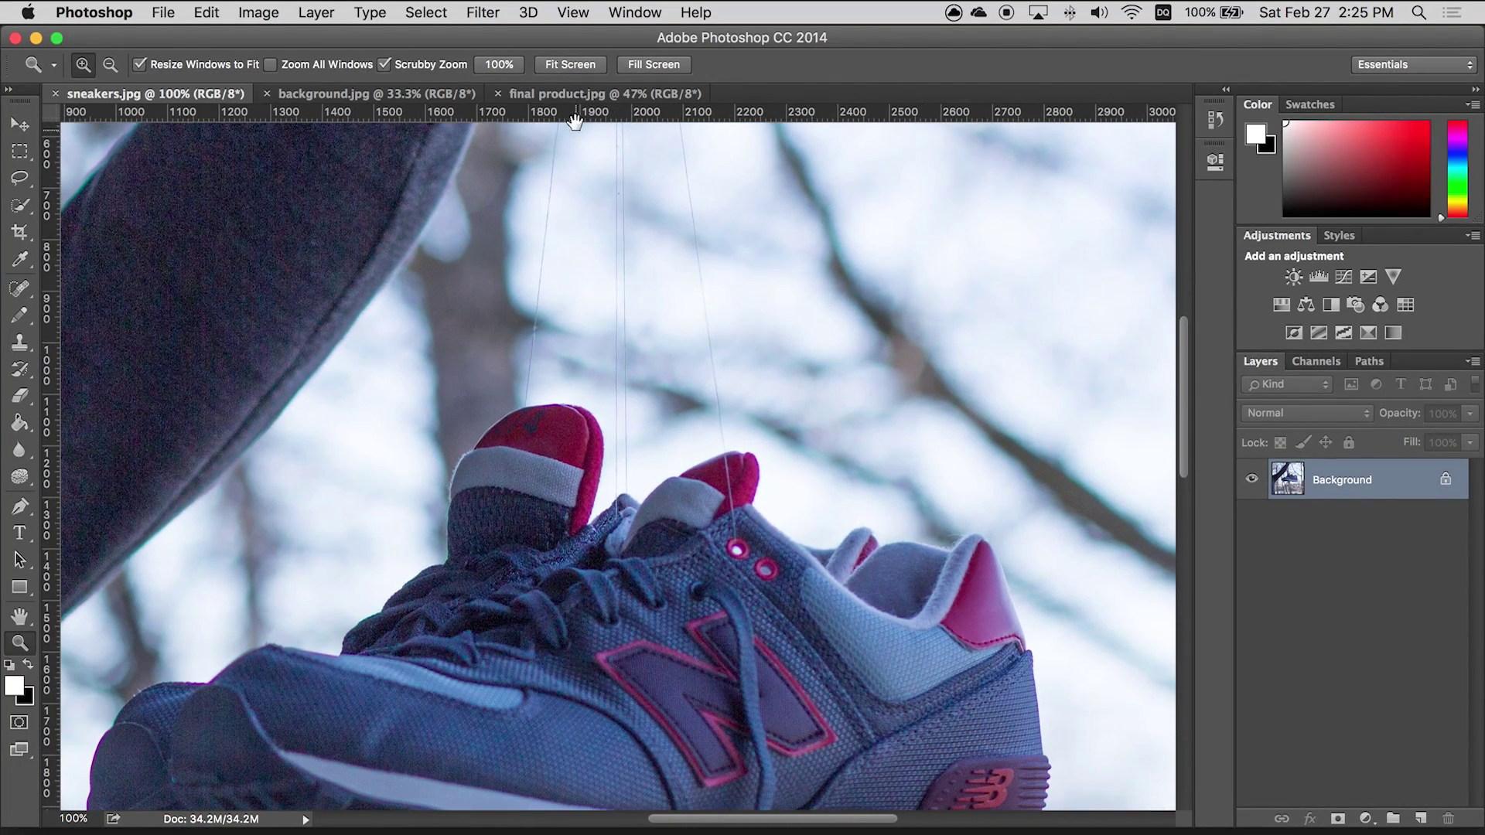
click(562, 67)
click(391, 94)
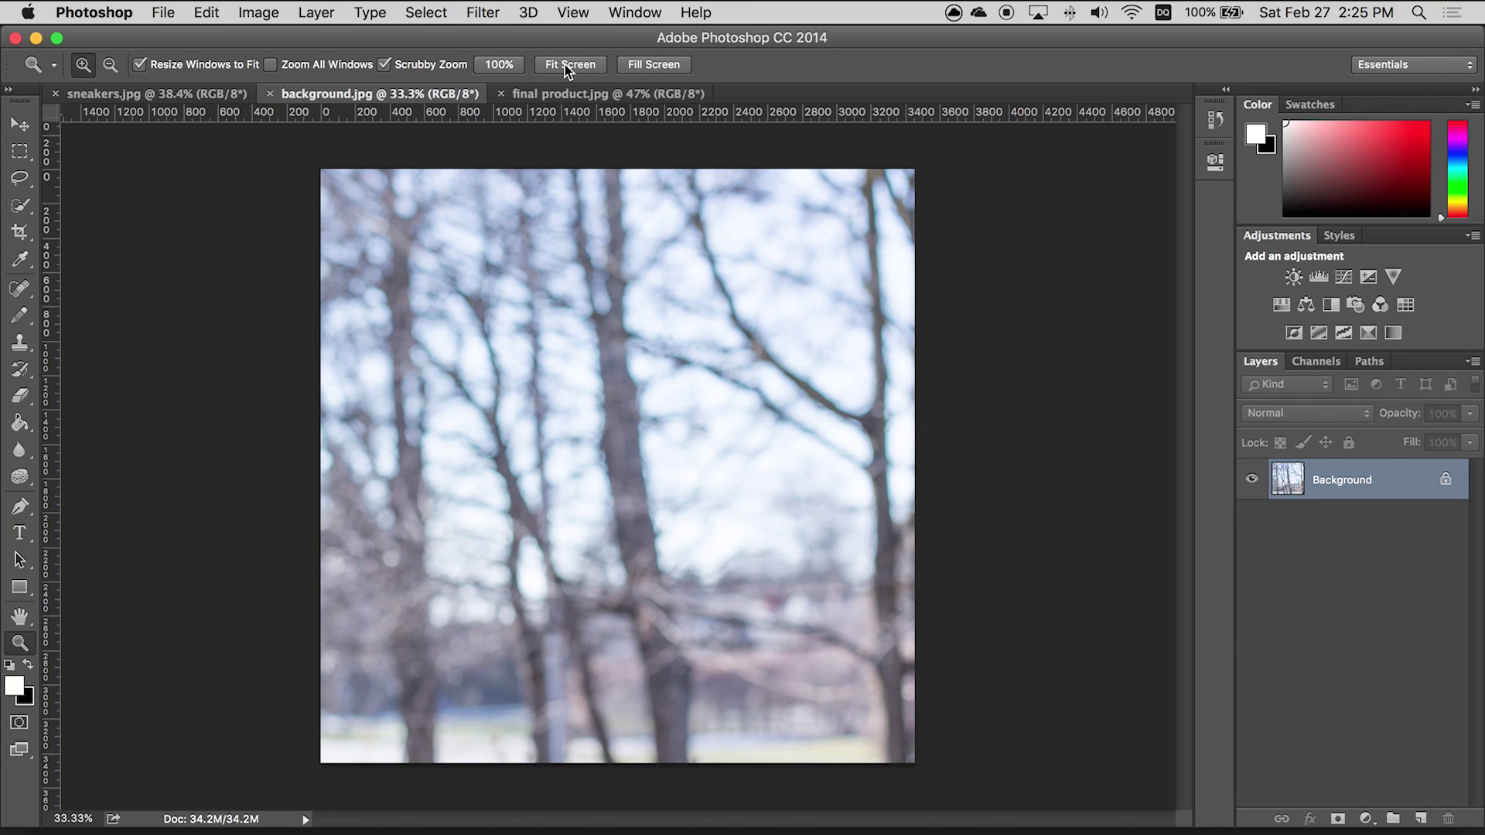
click(138, 92)
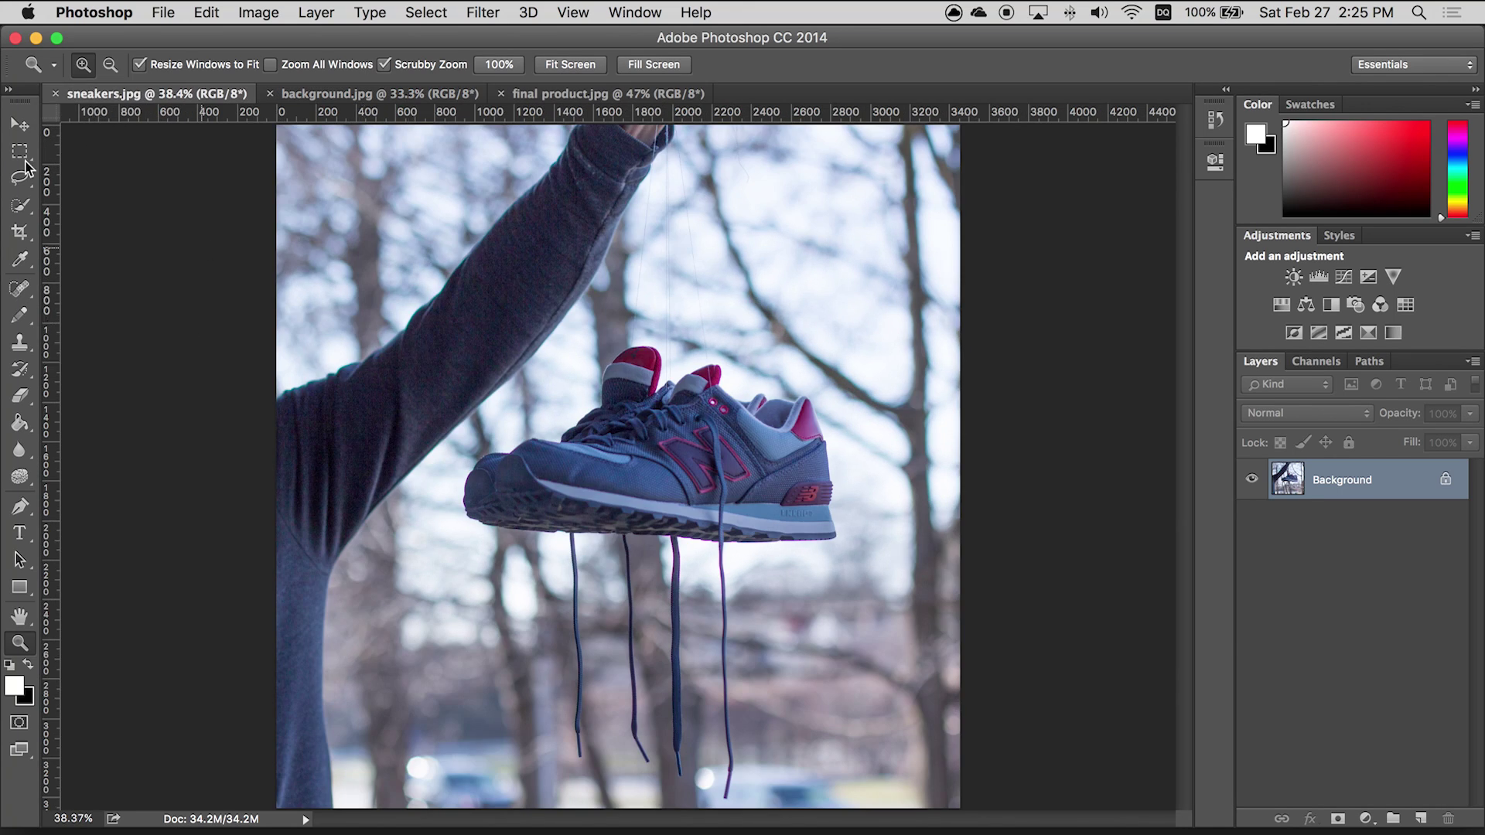
Step: Bring the background.jpg photo into sneakers.jpg as a new layer and align it to cover the whole canvas
click(19, 123)
click(356, 94)
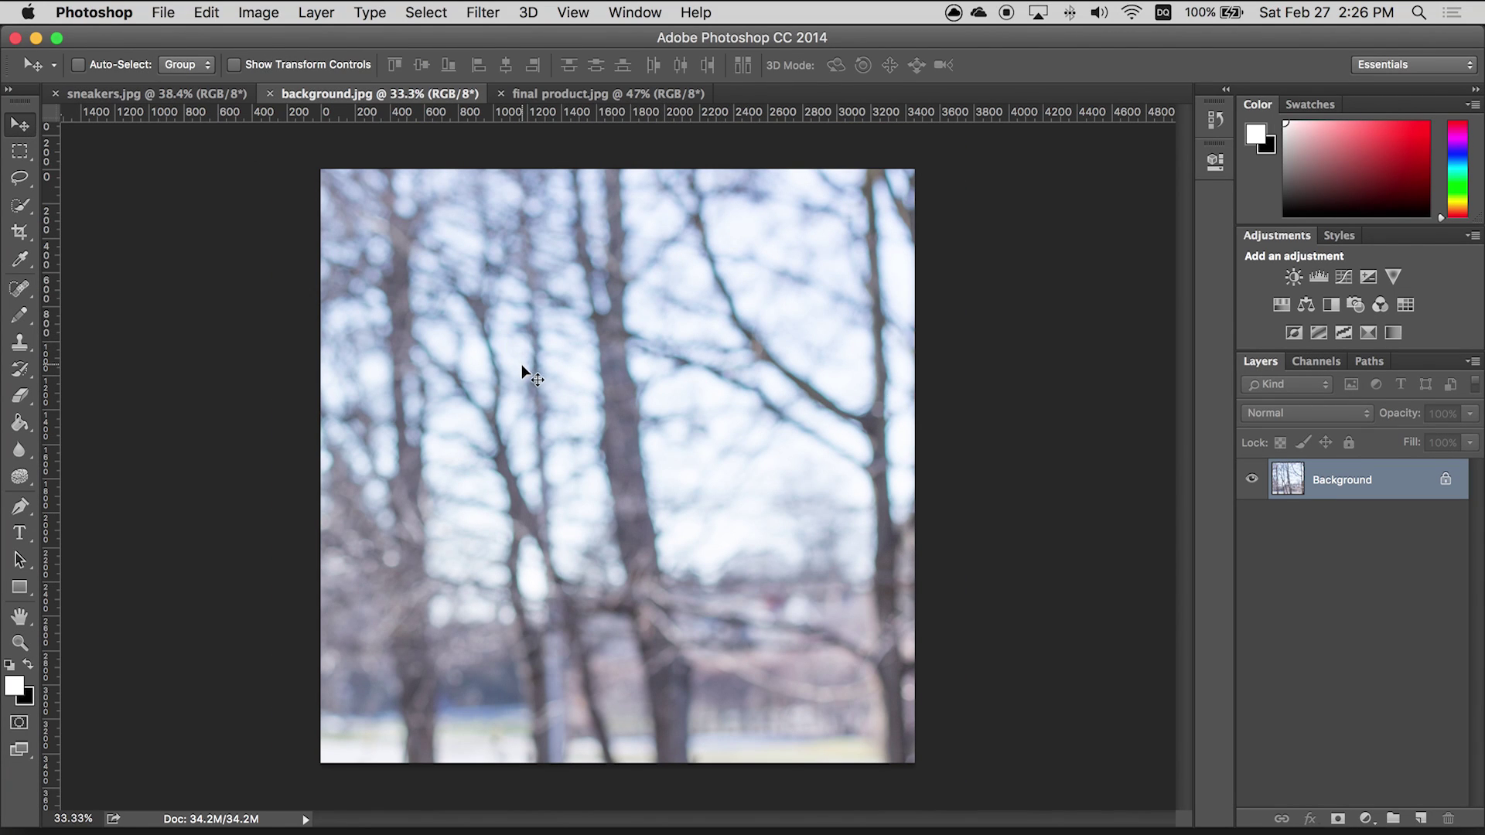
click(146, 95)
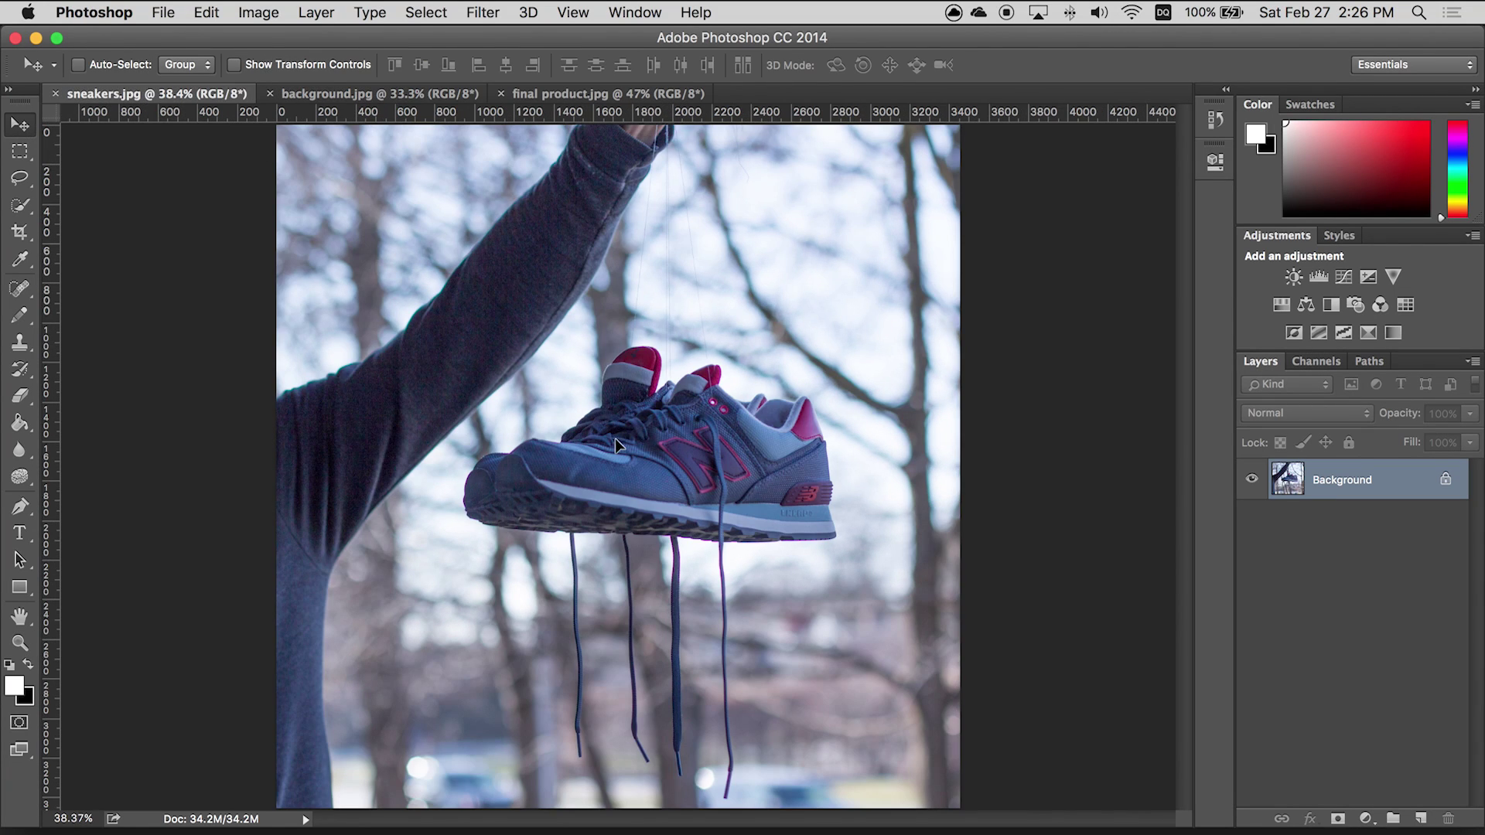
key(cmd+v)
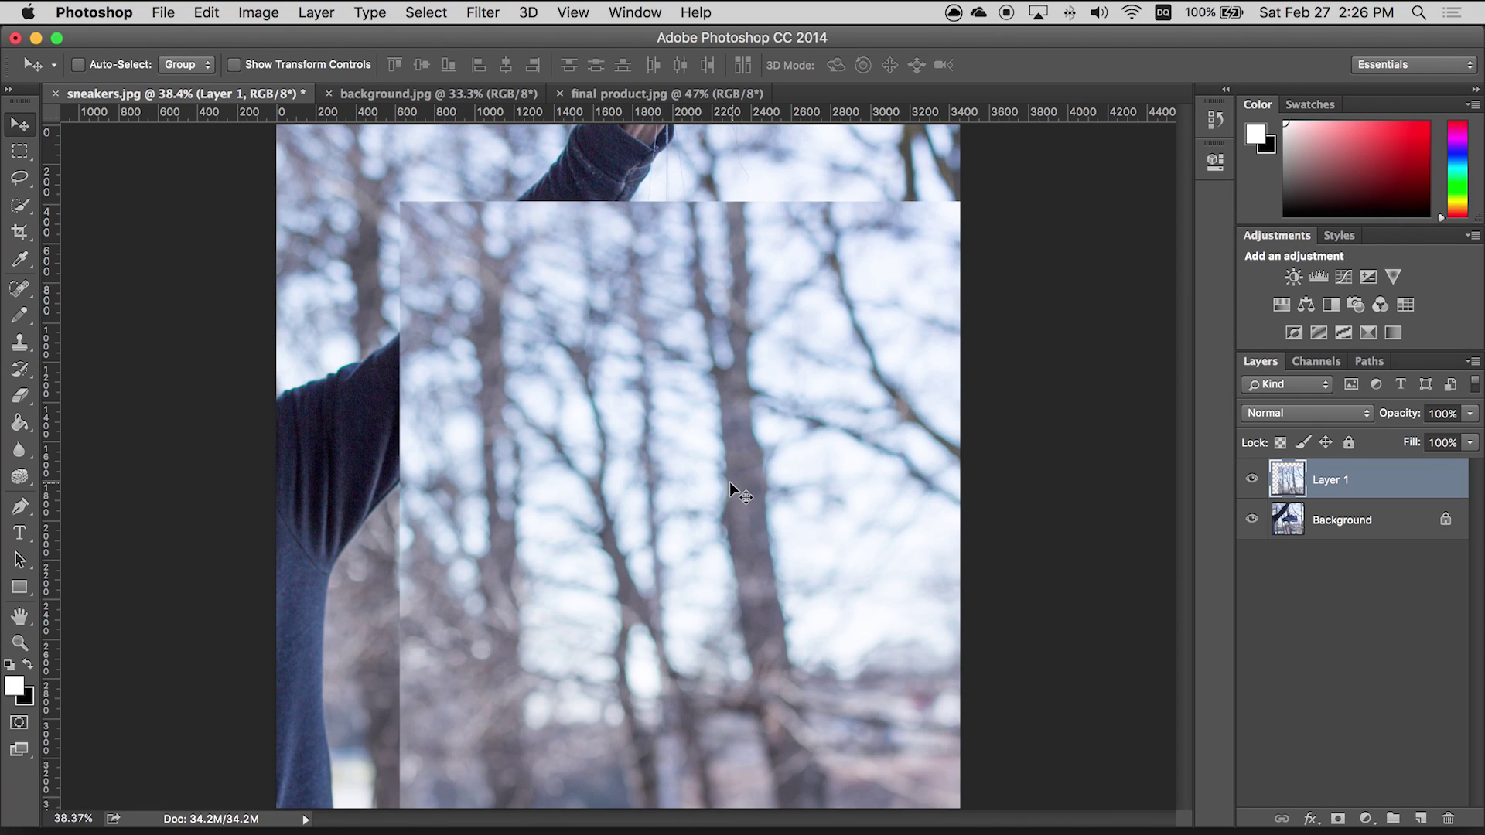
drag(731, 481, 613, 407)
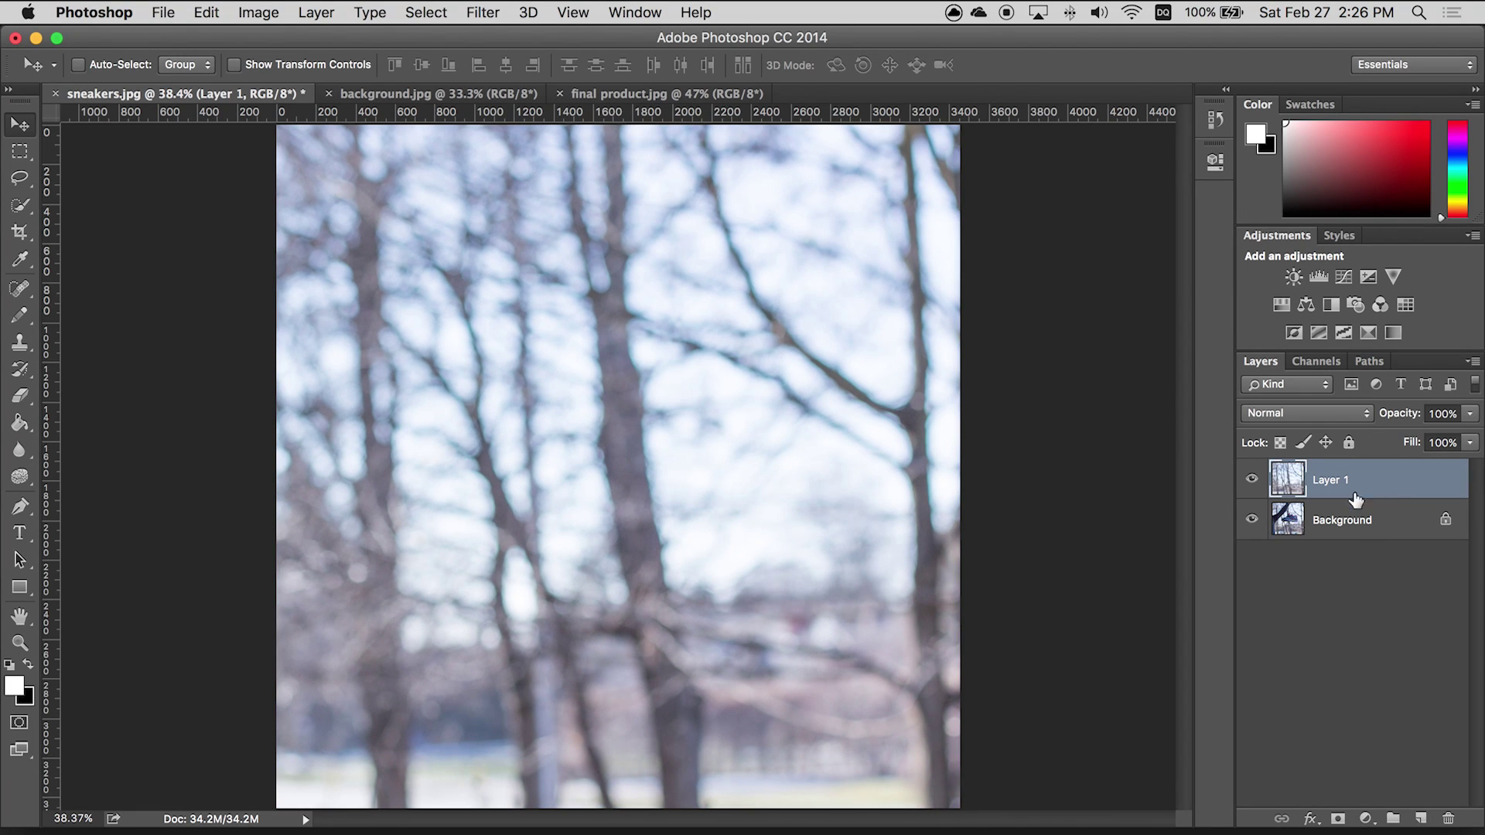
Step: Convert the locked Background into a regular layer named Layer 0 and place it above the tree photo layer
click(1400, 522)
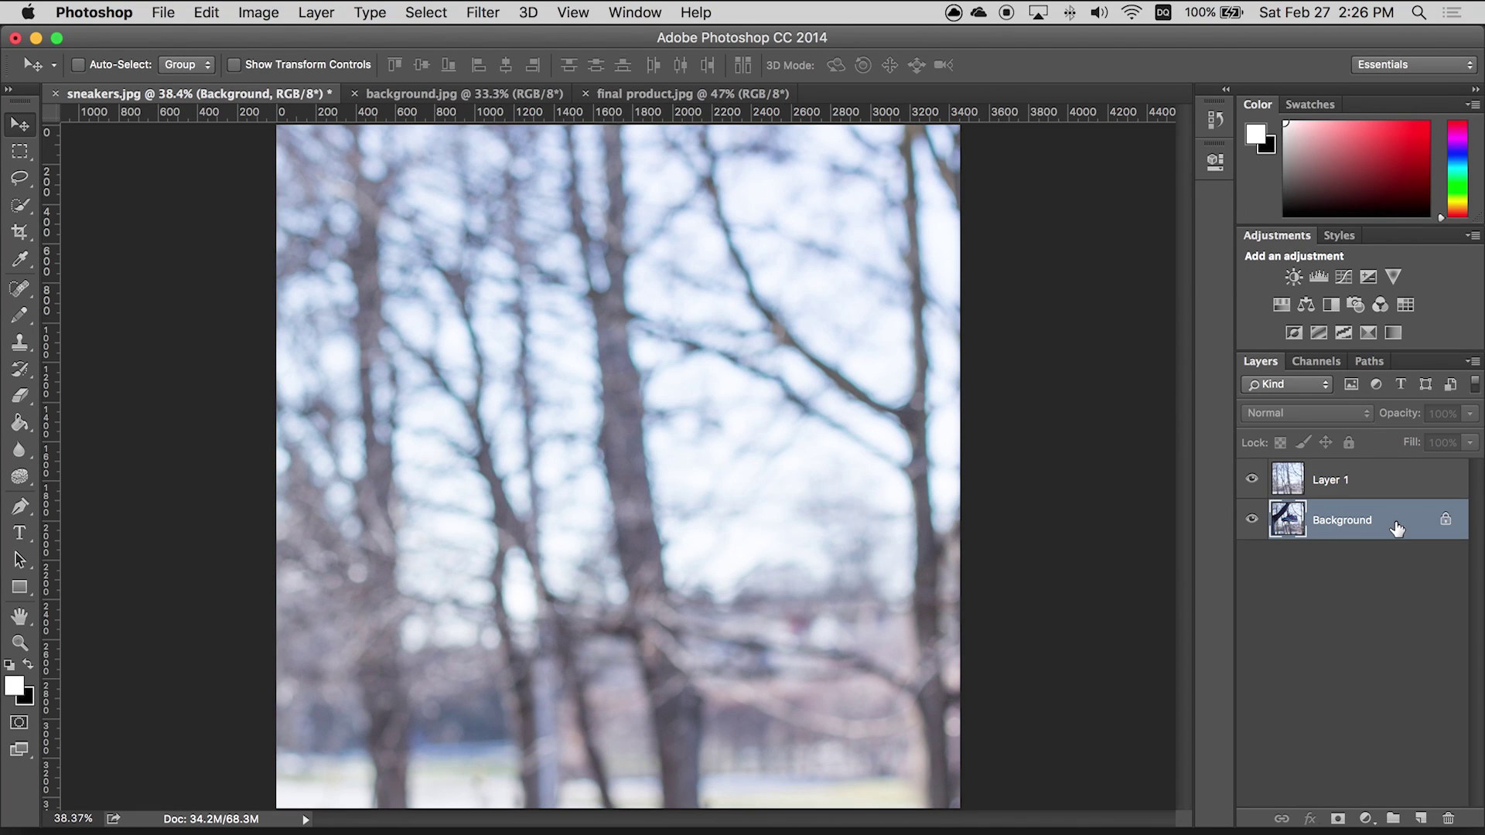
right_click(1381, 522)
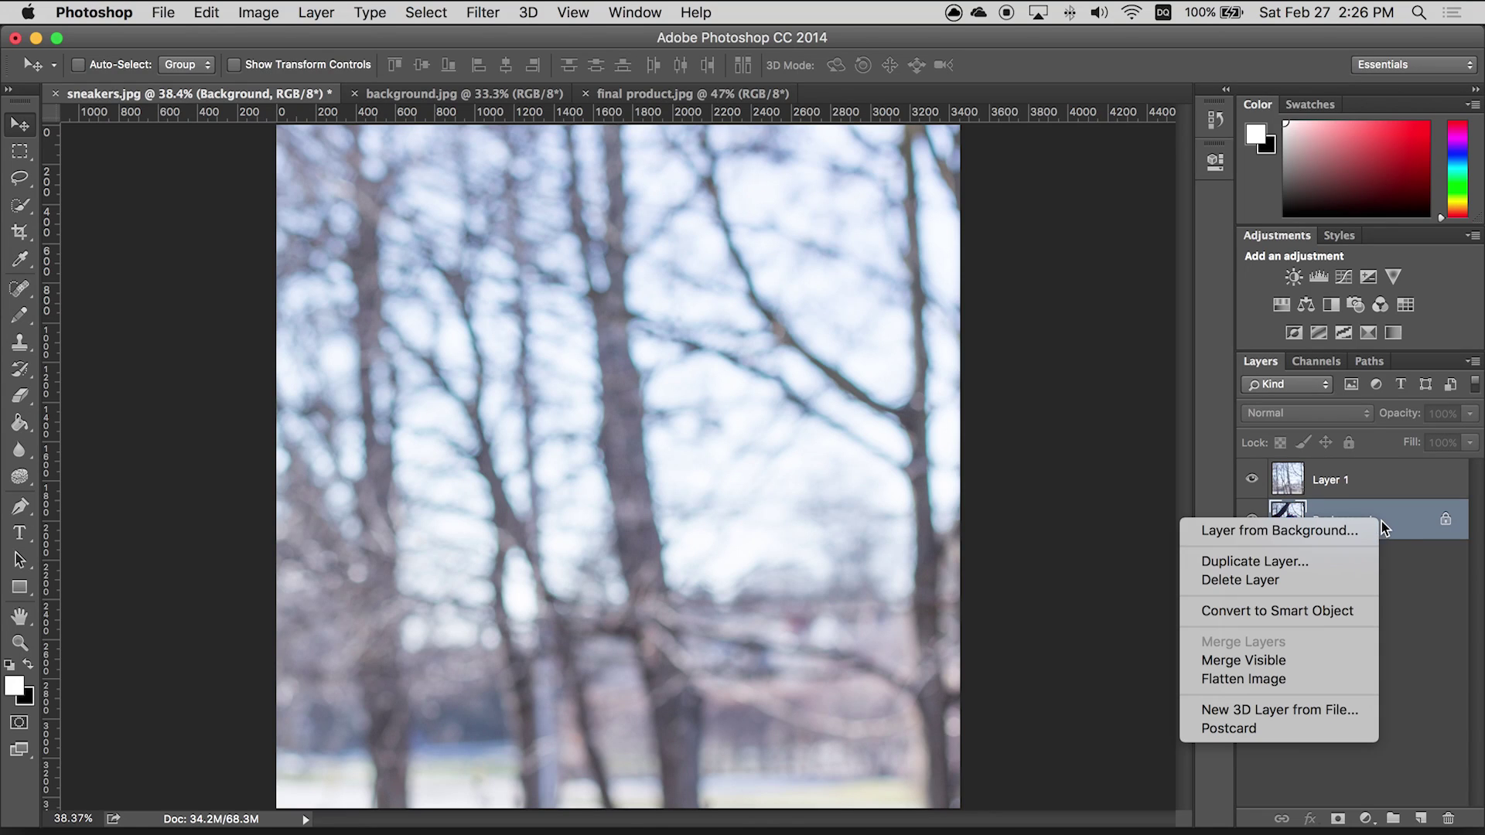
click(1324, 535)
click(899, 375)
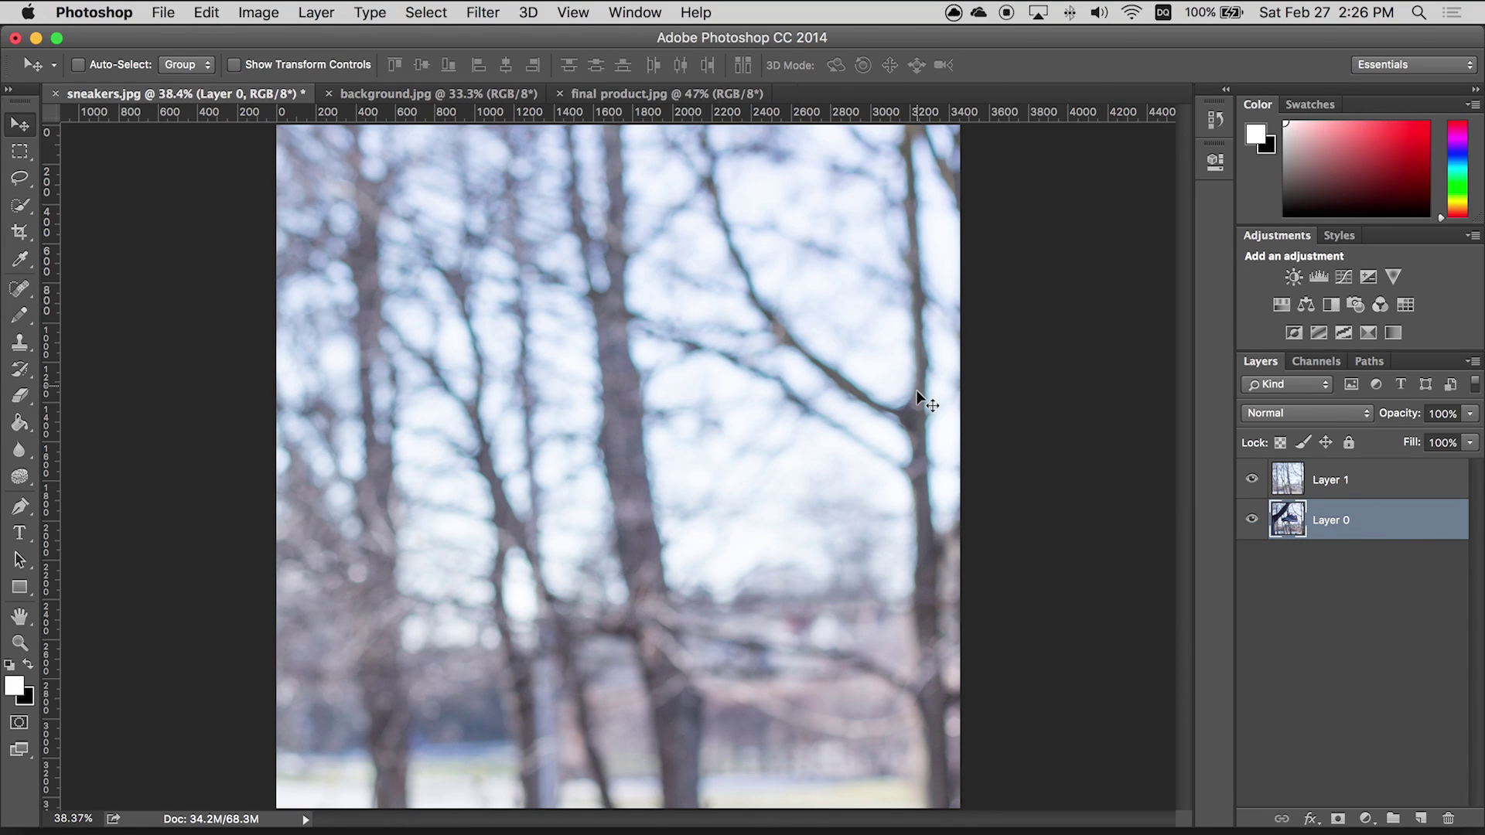
drag(1350, 509, 1296, 499)
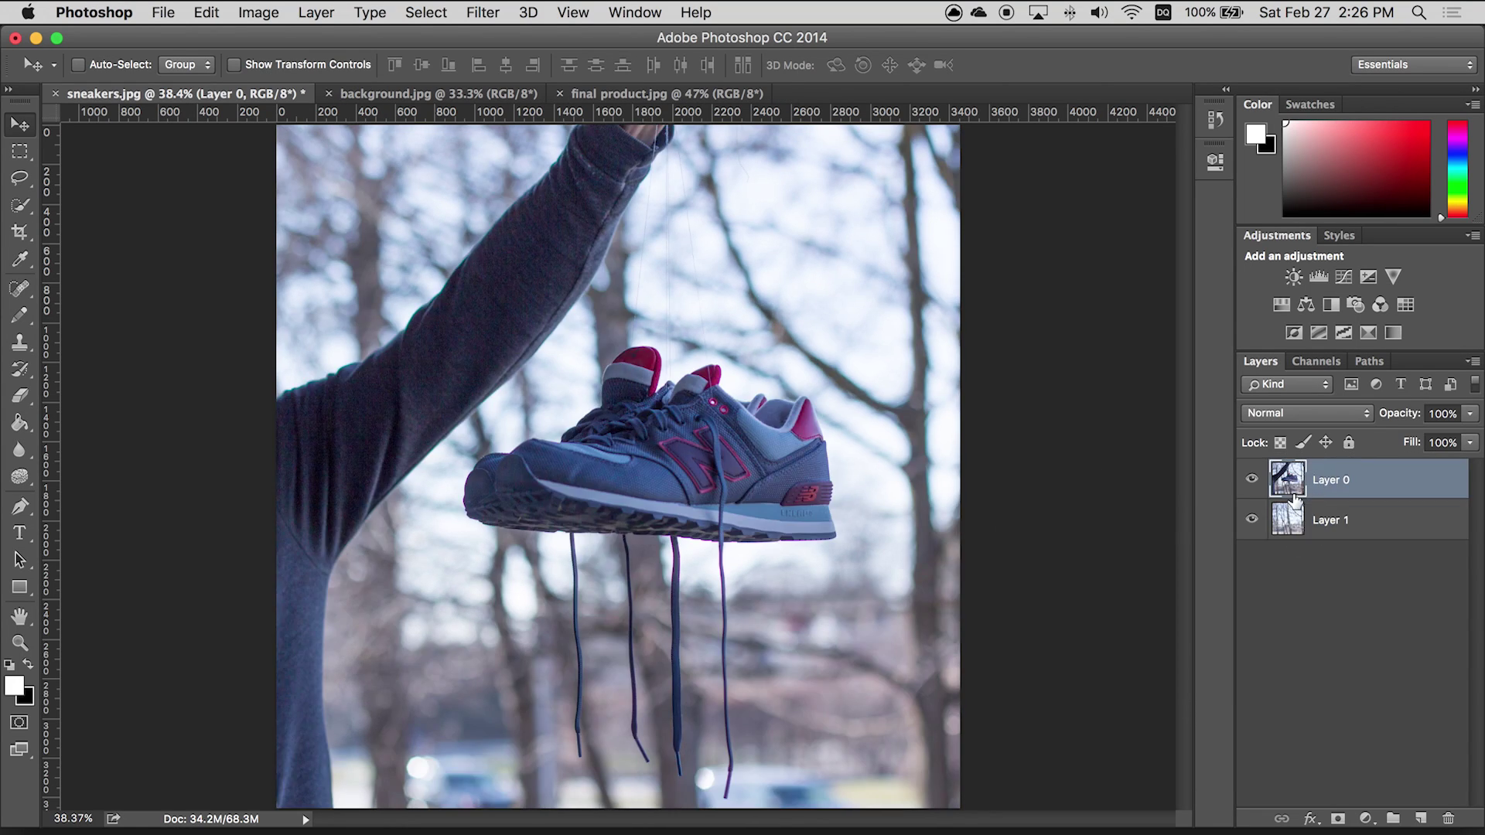
Step: Compare the sneaker photo with the tree photo beneath by toggling Layer 0's visibility
click(1253, 481)
click(1252, 481)
click(1253, 481)
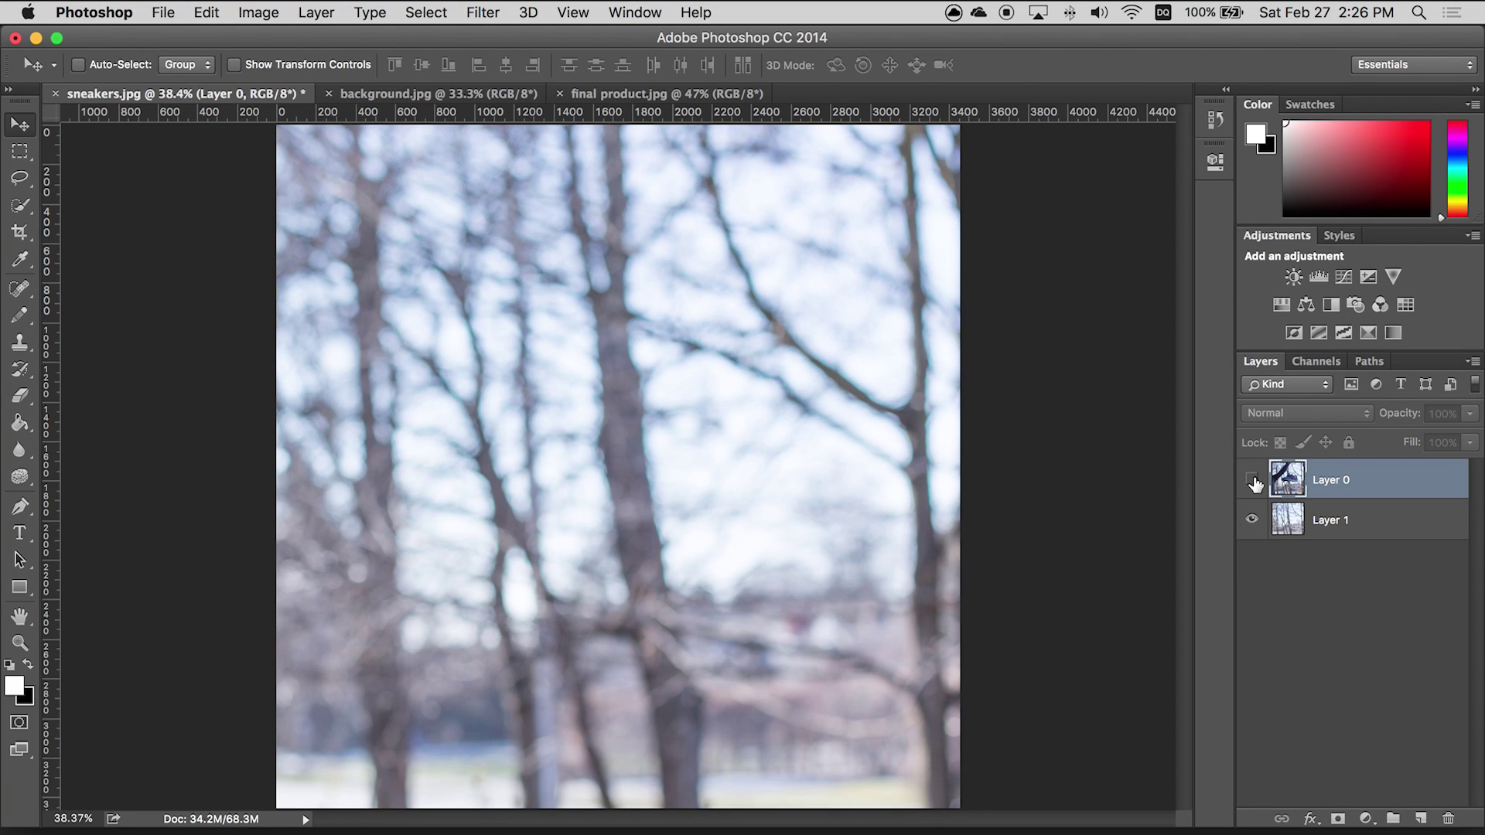
click(1253, 481)
click(1253, 481)
click(1253, 481)
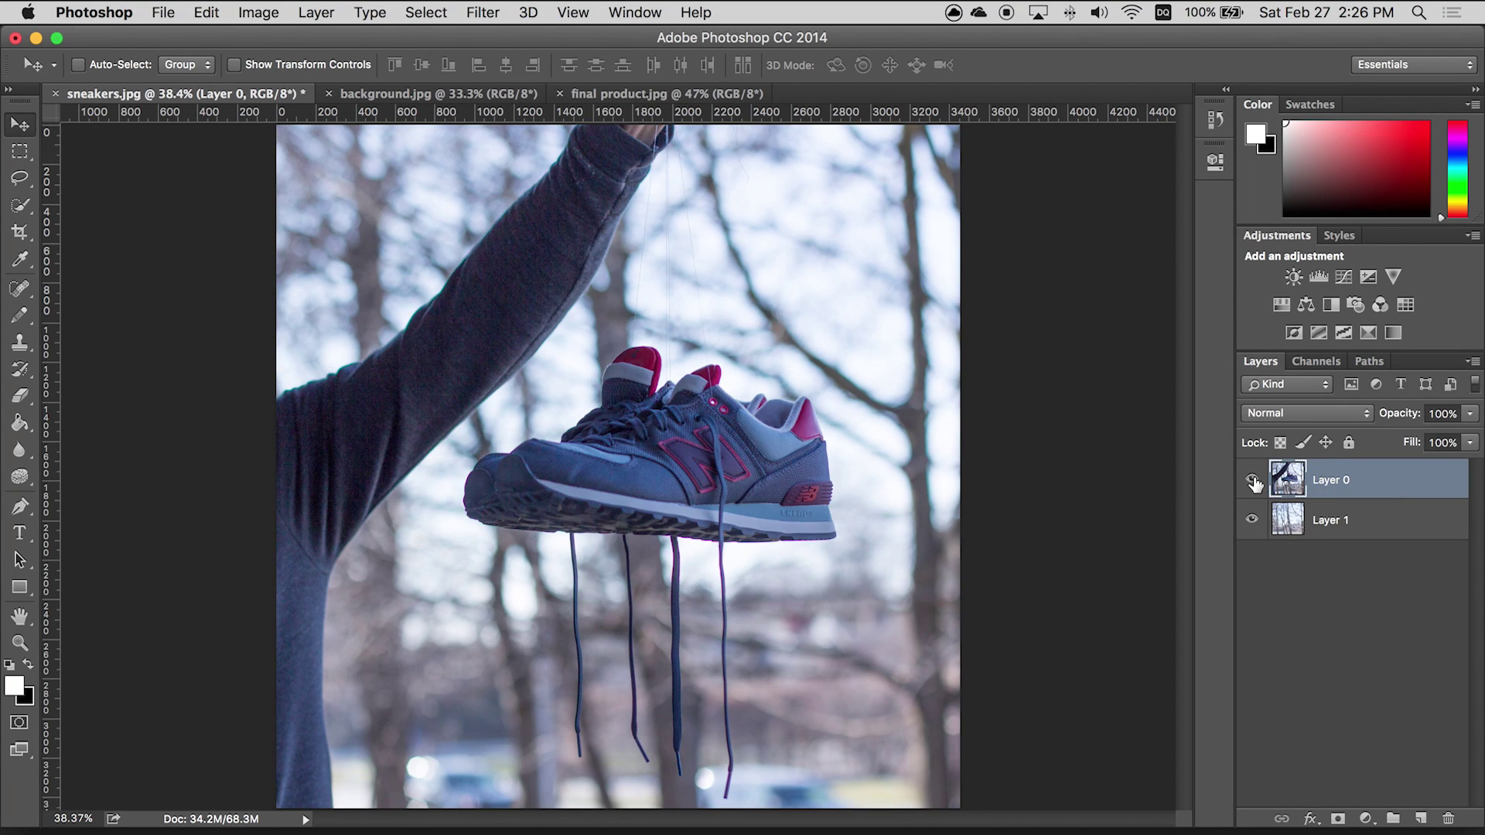
click(1253, 481)
click(1253, 482)
click(1253, 481)
click(1253, 481)
Step: Erase the torso and most of the raised arm on Layer 0 with a soft 492 px eraser at 0% hardness
click(21, 395)
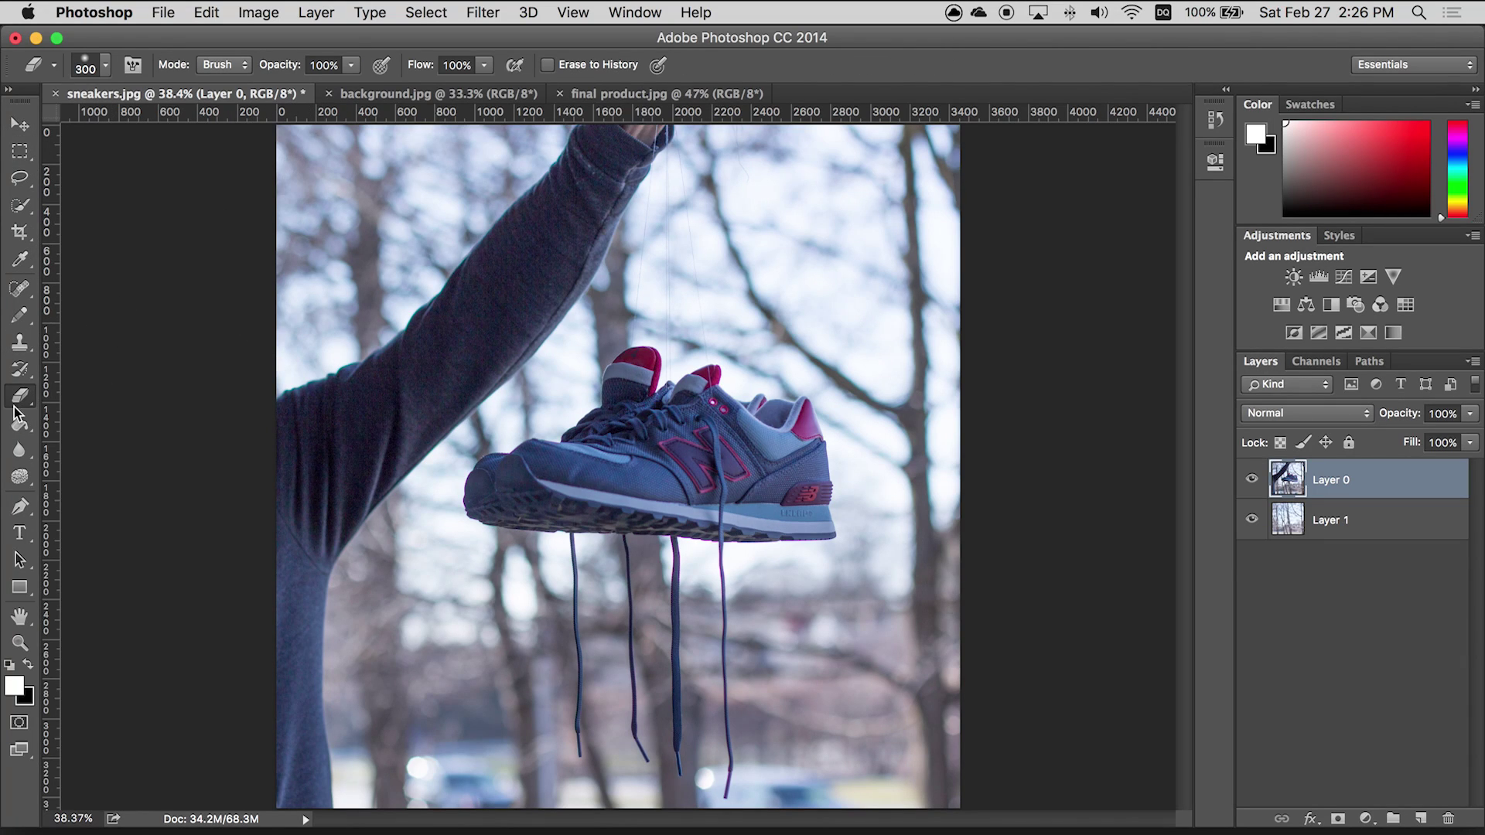
click(107, 65)
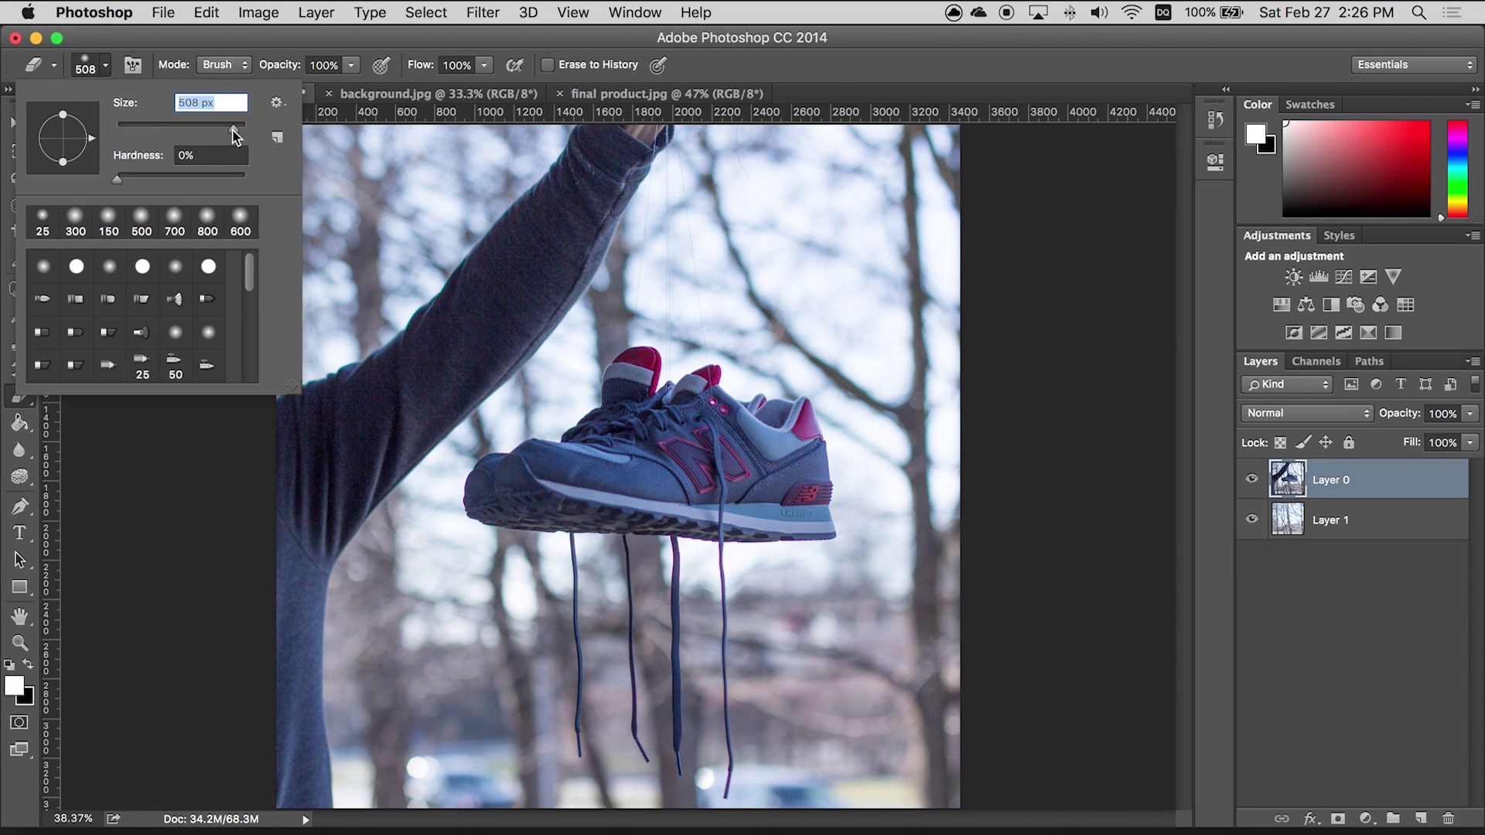
drag(230, 128, 232, 129)
click(902, 72)
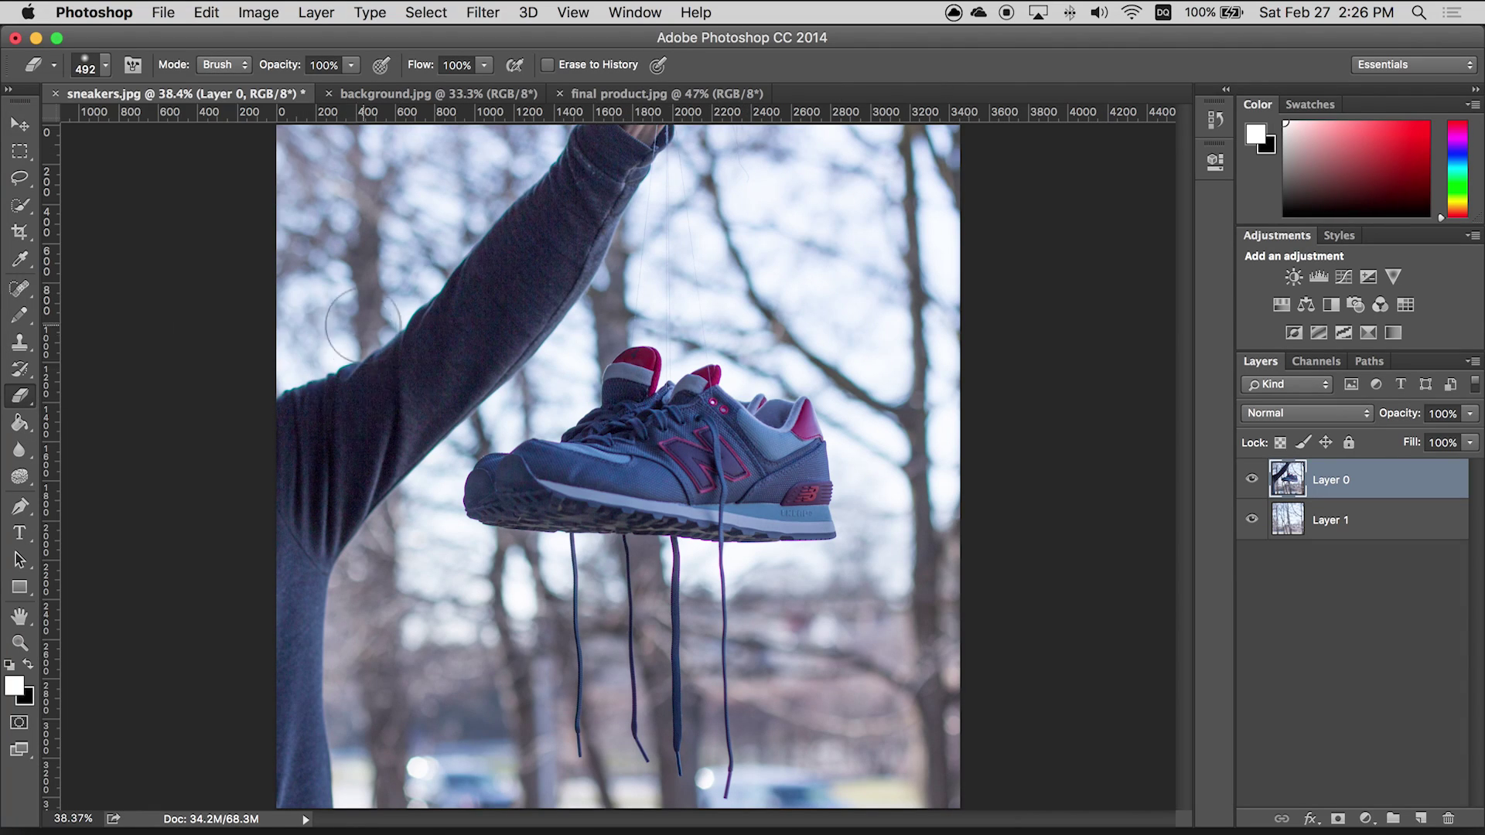
mouse_move(339, 402)
mouse_down()
mouse_move(296, 384)
mouse_move(284, 479)
mouse_move(322, 393)
mouse_move(368, 349)
mouse_move(549, 179)
mouse_move(653, 124)
mouse_move(494, 253)
mouse_move(276, 520)
mouse_move(283, 585)
mouse_move(303, 577)
mouse_move(315, 597)
mouse_move(285, 647)
mouse_move(300, 701)
mouse_move(317, 698)
mouse_move(328, 795)
mouse_move(341, 757)
mouse_move(309, 712)
mouse_move(335, 579)
mouse_move(307, 481)
mouse_up()
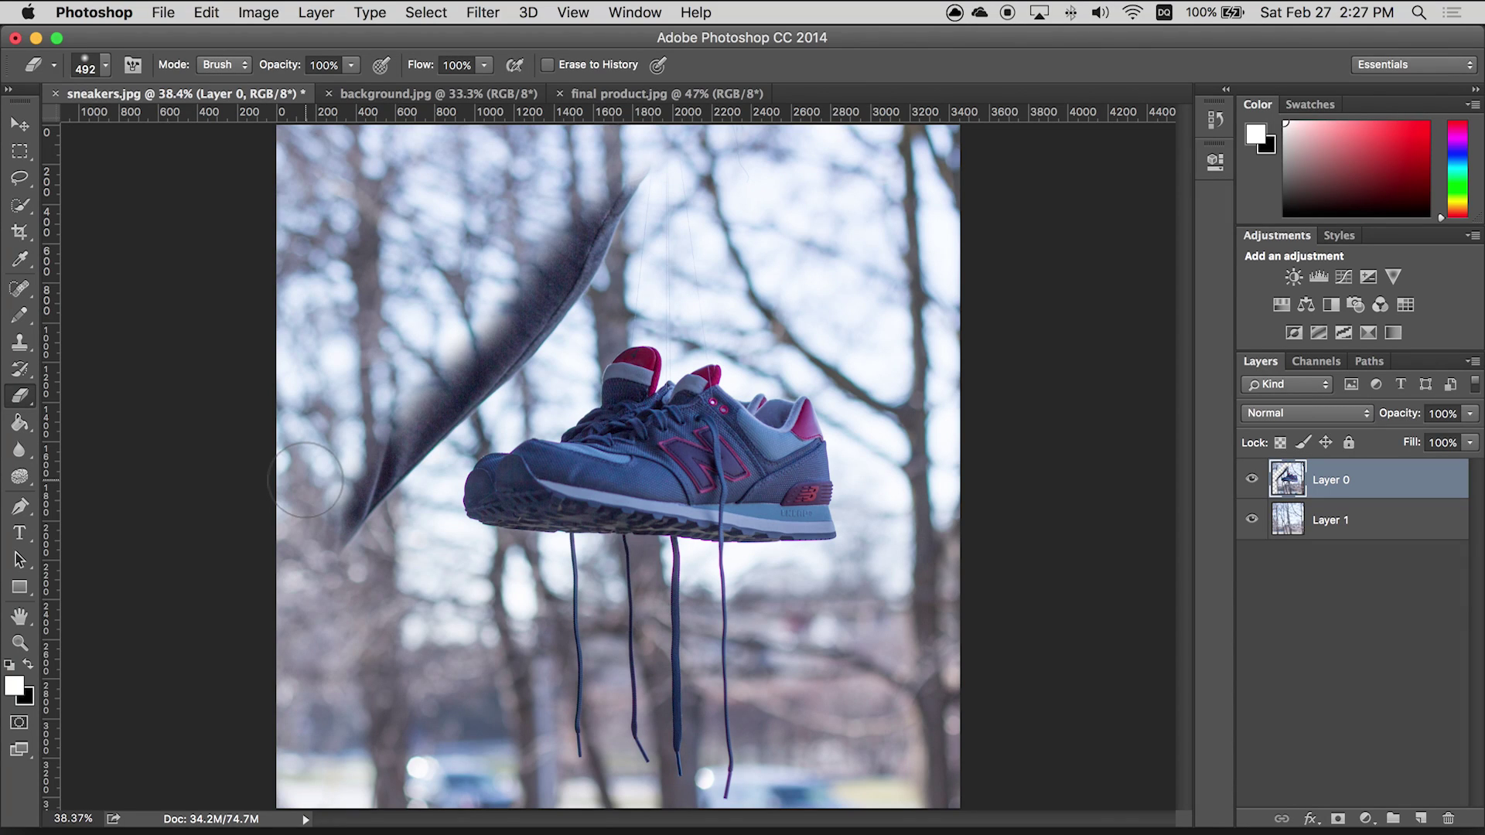
Step: Reduce the eraser to 300 px and erase most of the sleeve's remaining lower edge beside the shoes
key(bracketleft)
key(bracketleft)
key(bracketleft)
mouse_move(340, 555)
mouse_down()
mouse_move(370, 464)
mouse_move(381, 498)
mouse_move(431, 340)
mouse_move(444, 363)
mouse_move(525, 310)
mouse_move(572, 255)
mouse_move(594, 194)
mouse_move(584, 204)
mouse_move(578, 224)
mouse_move(650, 156)
mouse_move(610, 204)
mouse_move(593, 273)
mouse_move(515, 331)
mouse_move(507, 368)
mouse_move(553, 307)
mouse_move(406, 444)
mouse_up()
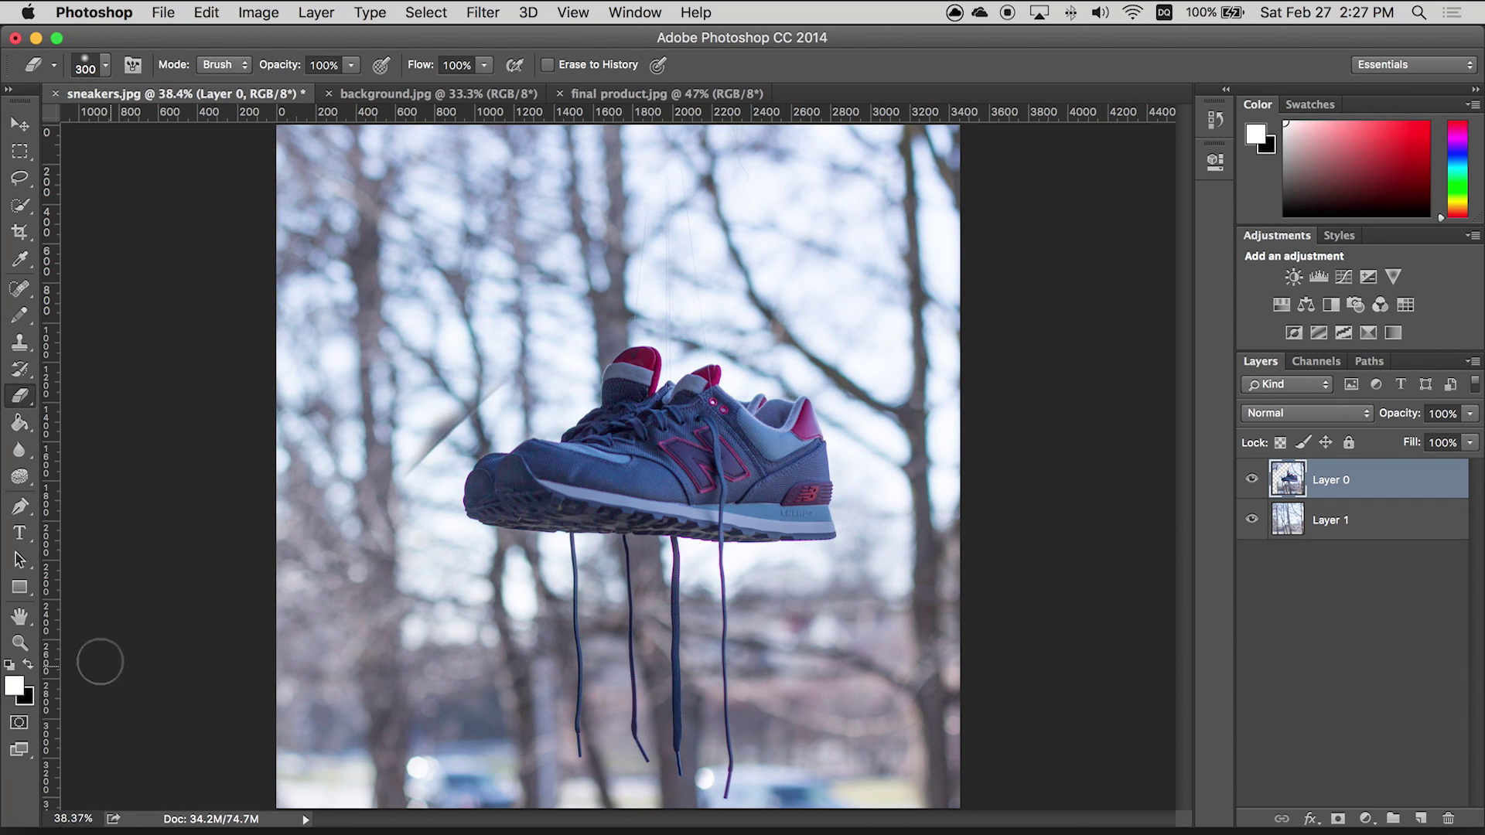
Step: Erase the leftover dark sleeve streak near the shoe toes on Layer 0
click(19, 643)
click(467, 408)
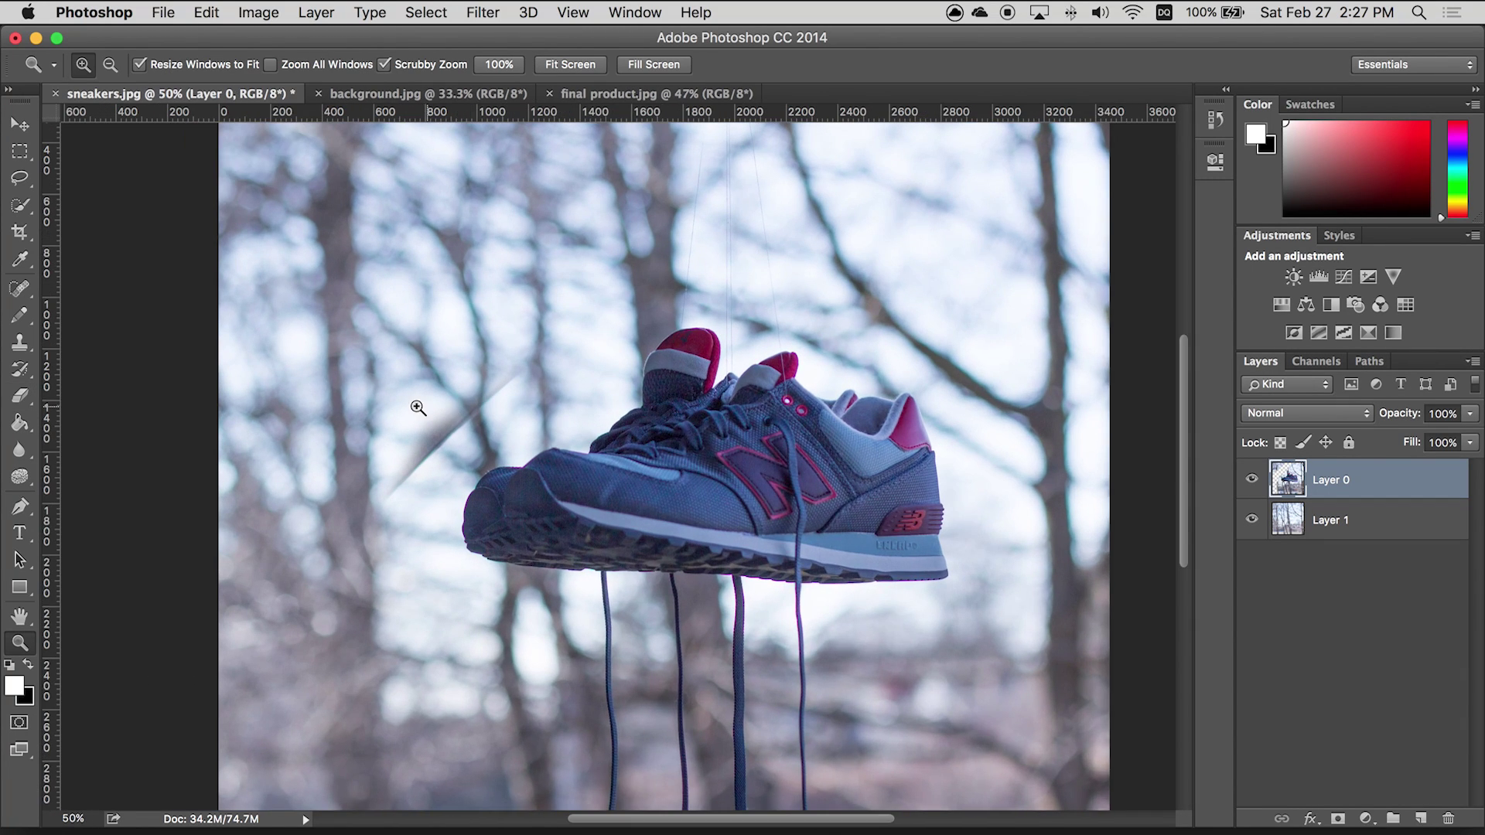
click(458, 405)
click(513, 378)
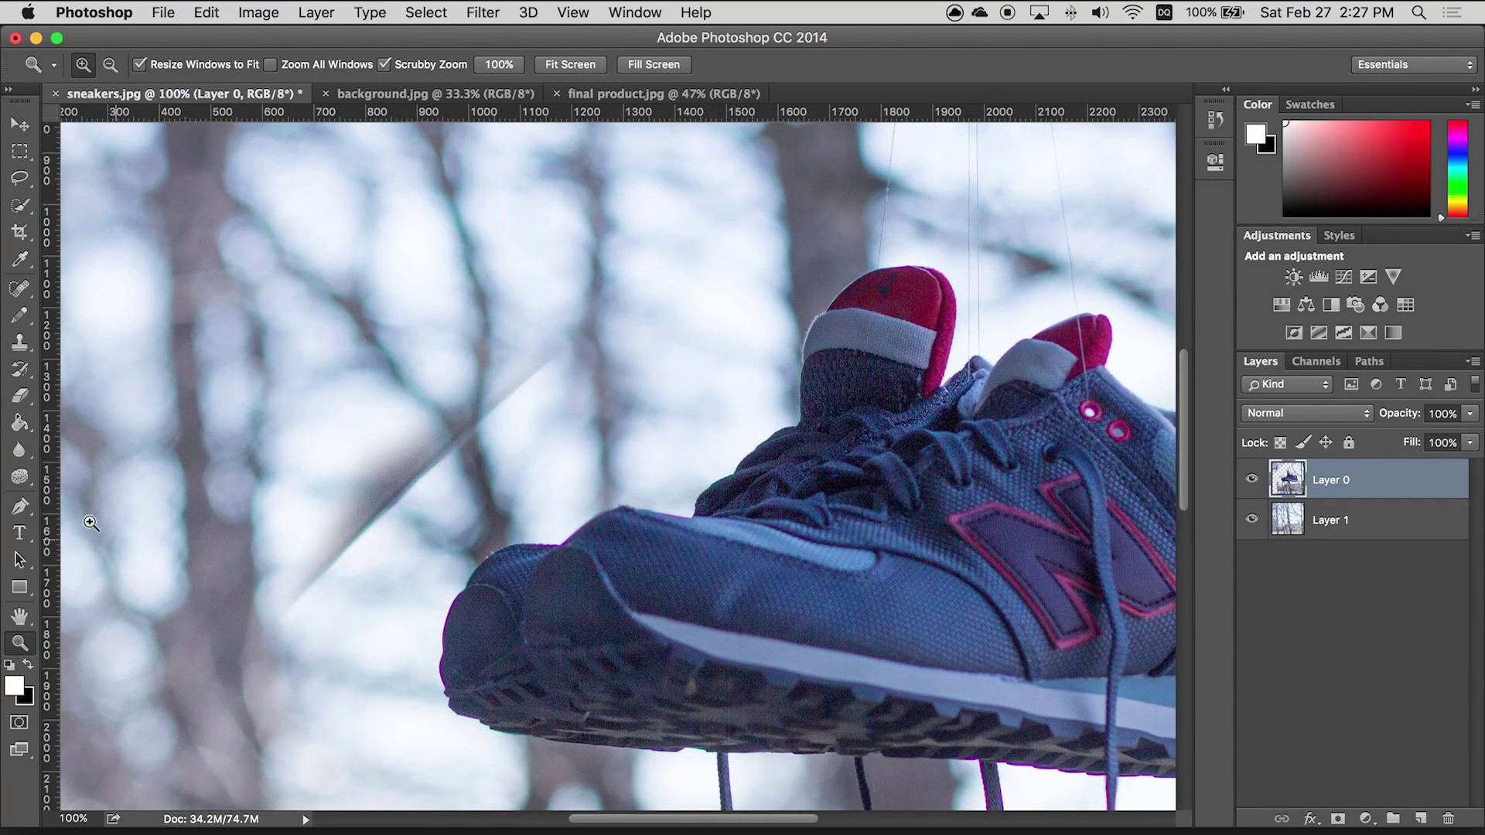
click(19, 397)
mouse_move(299, 596)
mouse_down()
mouse_move(355, 481)
mouse_move(537, 348)
mouse_move(560, 384)
mouse_move(418, 620)
mouse_up()
Step: Erase the stray thread near the image's upper edge and the upper sections of the strings with the 300 px eraser
drag(421, 447, 351, 596)
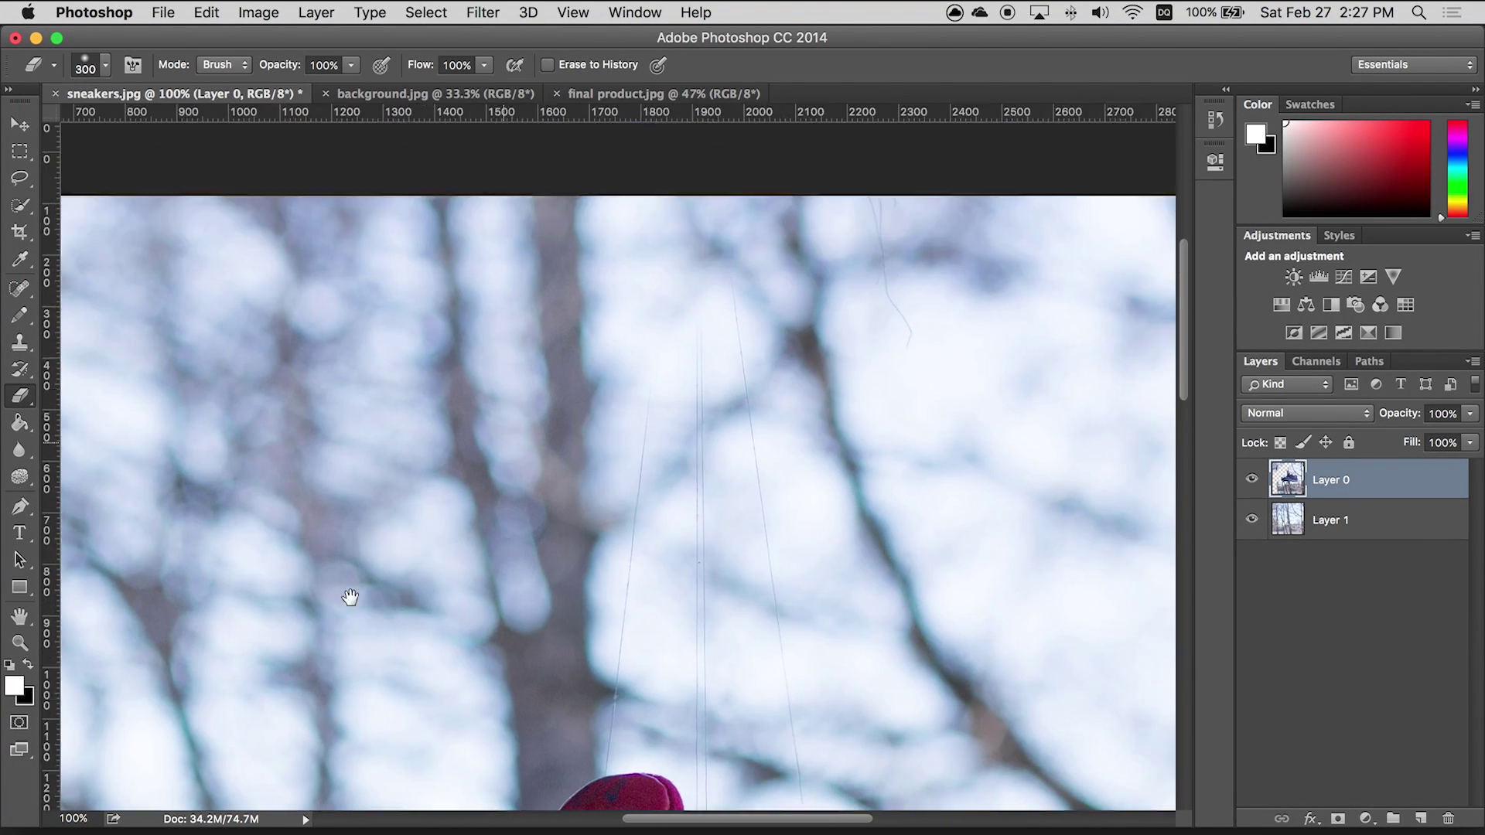
drag(366, 451, 348, 526)
mouse_move(712, 338)
mouse_down()
mouse_move(742, 248)
mouse_move(758, 402)
mouse_move(733, 339)
mouse_up()
mouse_move(595, 336)
mouse_down()
mouse_move(605, 432)
mouse_move(581, 428)
mouse_move(551, 559)
mouse_move(513, 476)
mouse_move(498, 496)
mouse_move(503, 568)
mouse_move(580, 605)
mouse_move(680, 428)
mouse_up()
scroll(624, 594, down, 1)
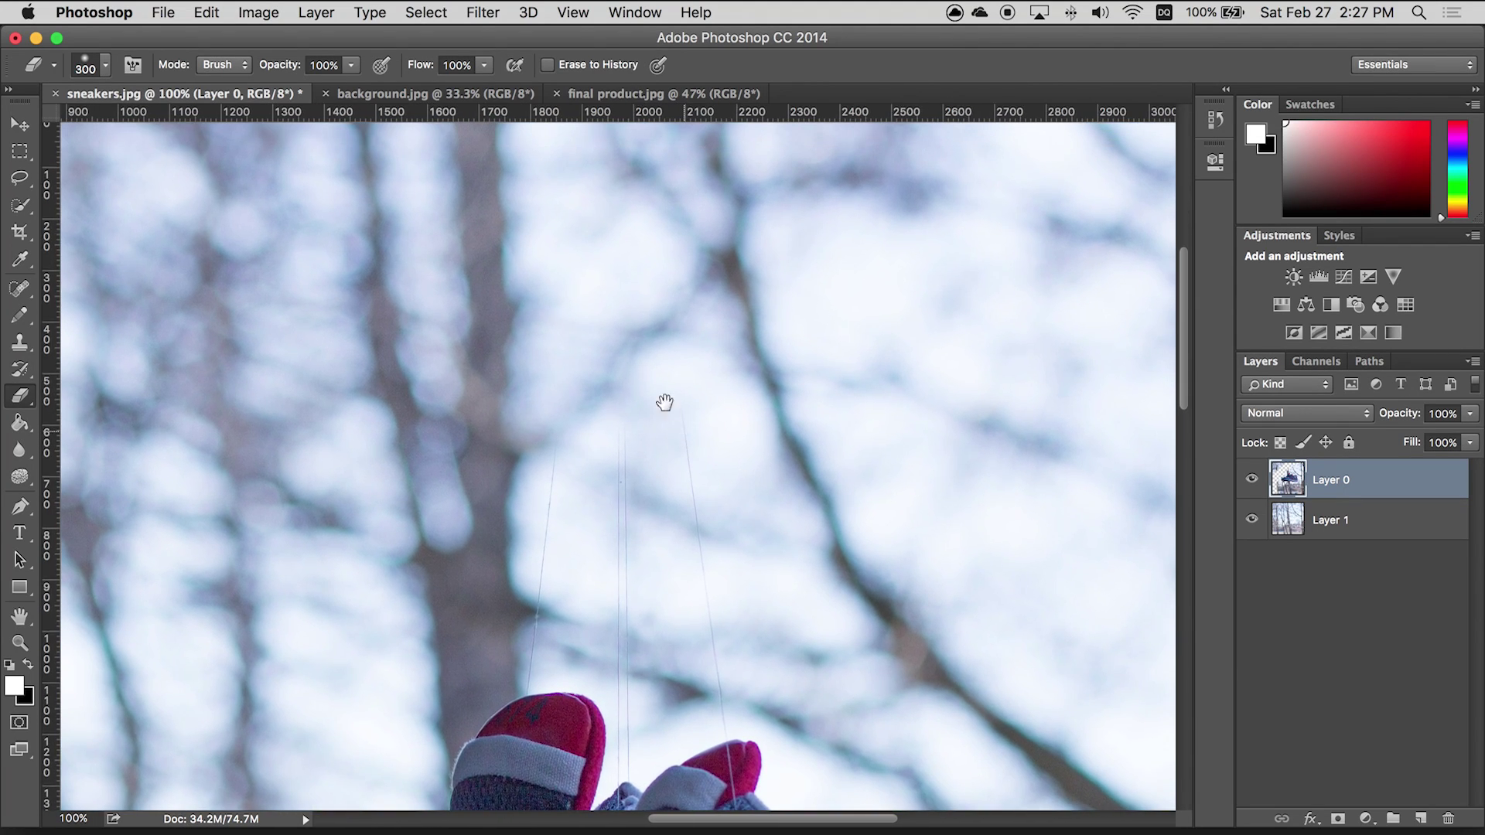
mouse_move(536, 504)
mouse_down()
mouse_move(577, 421)
mouse_move(645, 397)
mouse_move(671, 522)
mouse_move(678, 503)
mouse_move(549, 476)
mouse_move(531, 587)
mouse_move(536, 551)
mouse_move(565, 572)
mouse_move(711, 594)
mouse_up()
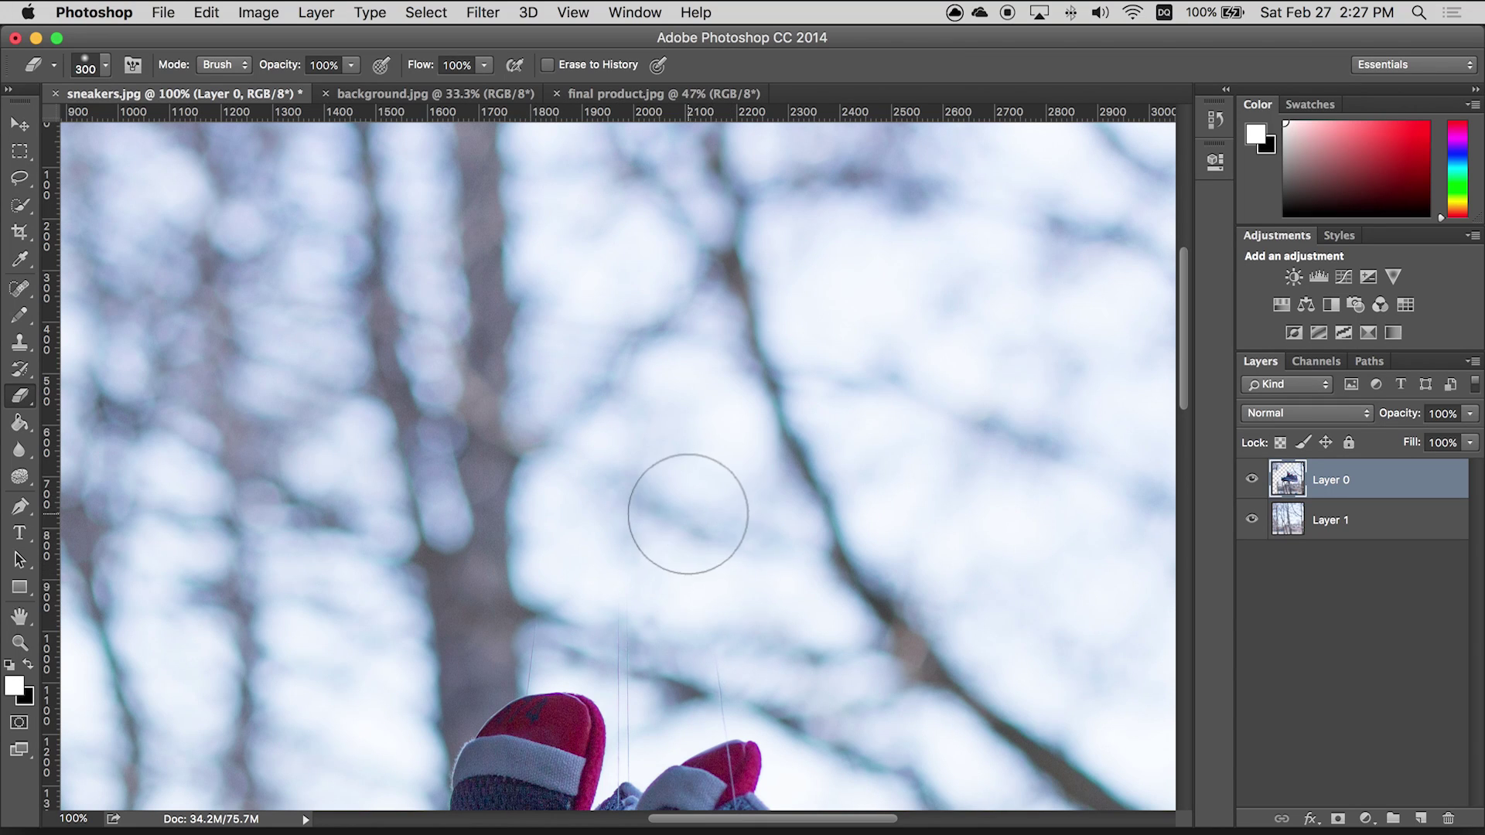
Step: Reduce the eraser to 150 px and erase the middle and right strings closer to the shoe tongues
scroll(686, 507, up, 3)
drag(637, 508, 640, 211)
scroll(679, 383, up, 4)
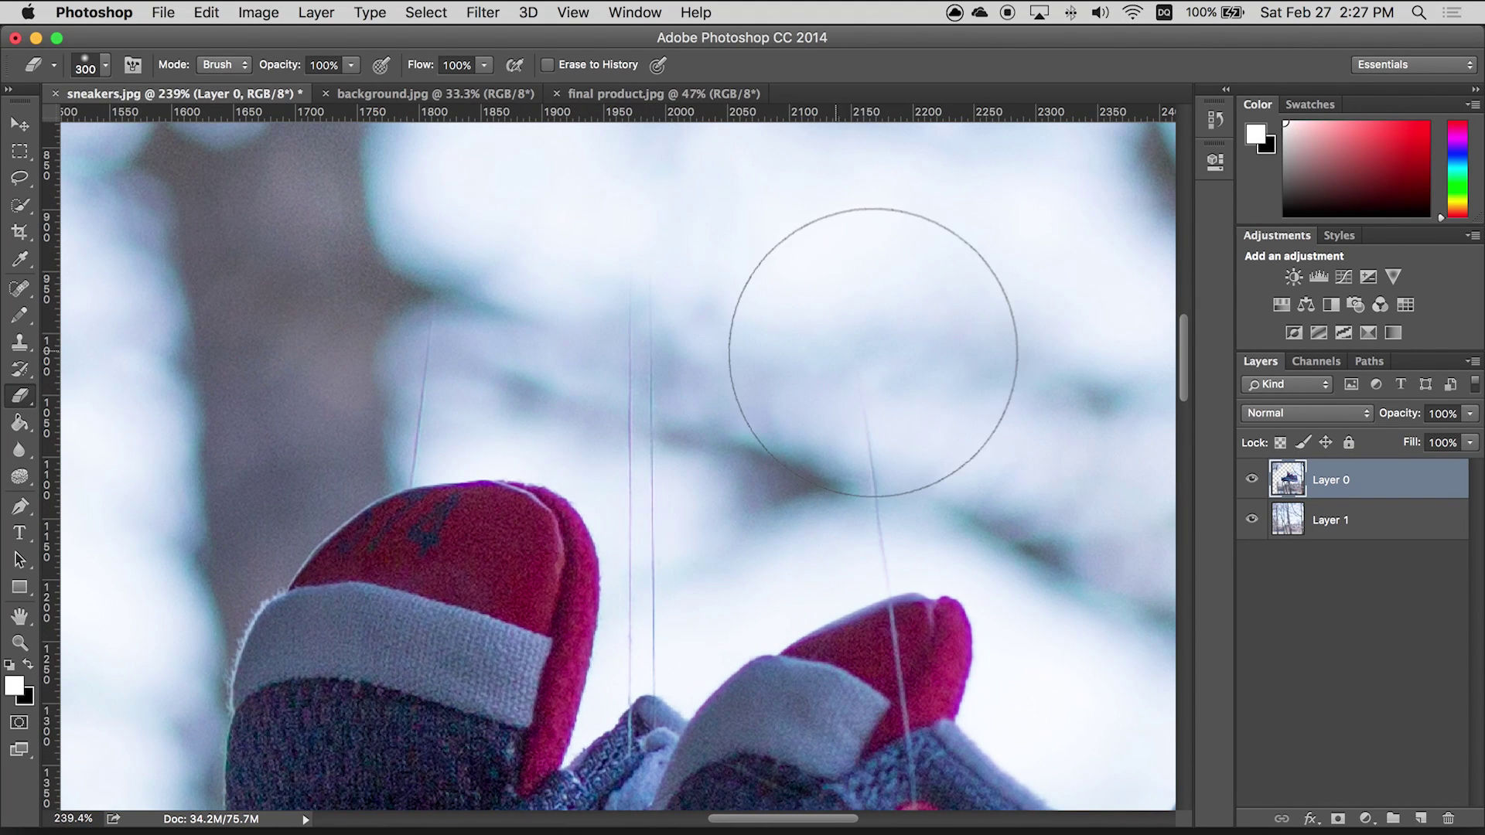
key(bracketleft)
key(bracketleft)
key(bracketleft)
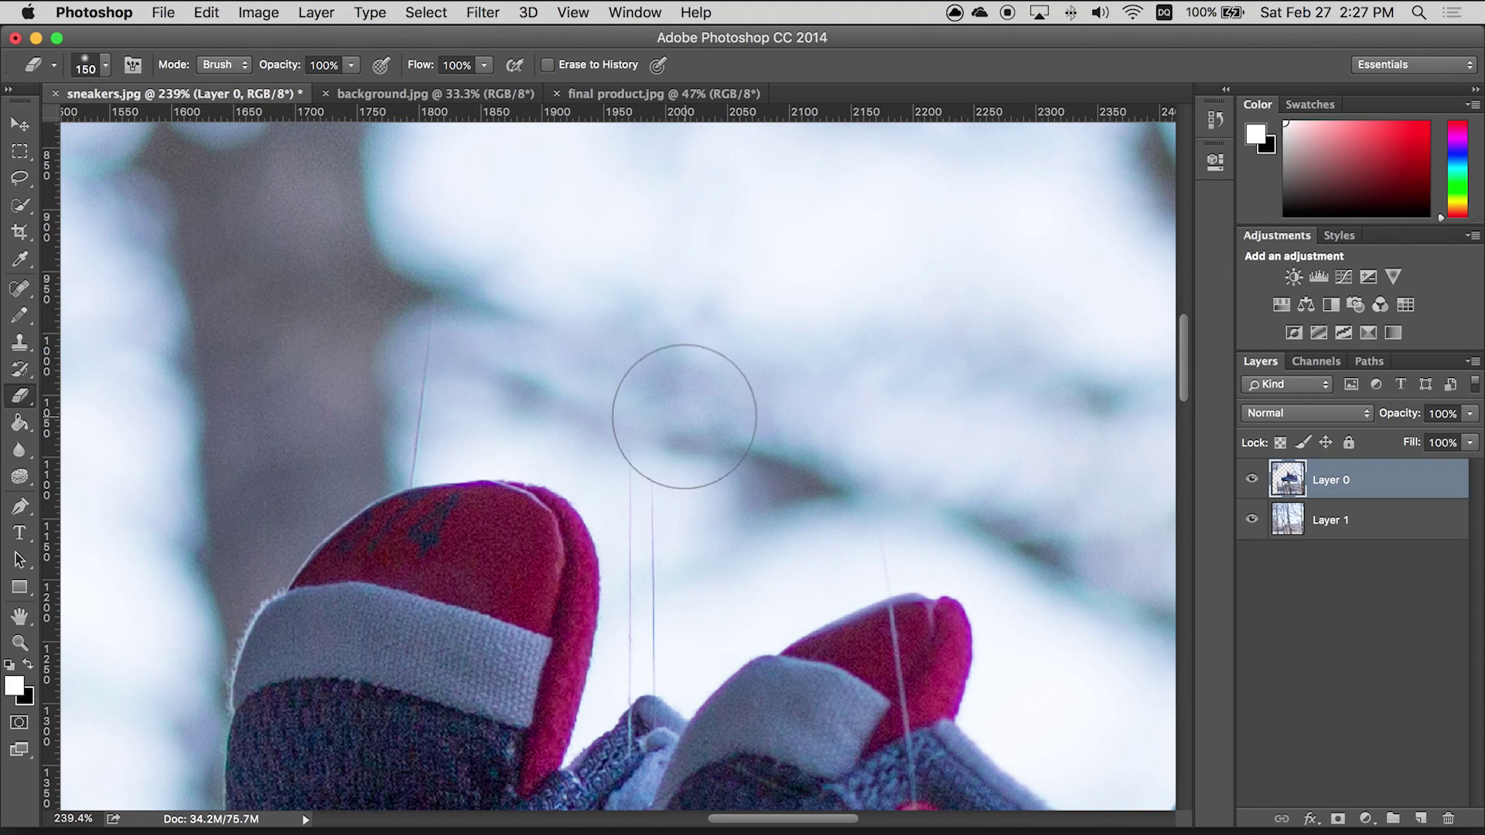
Step: Reduce the eraser to 100 px and erase more of the left string and the two middle strings above the shoes
key(bracketleft)
key(bracketleft)
key(bracketleft)
key(bracketleft)
key(bracketleft)
mouse_move(471, 288)
mouse_down()
mouse_move(432, 403)
mouse_move(426, 363)
mouse_move(399, 420)
mouse_move(394, 390)
mouse_up()
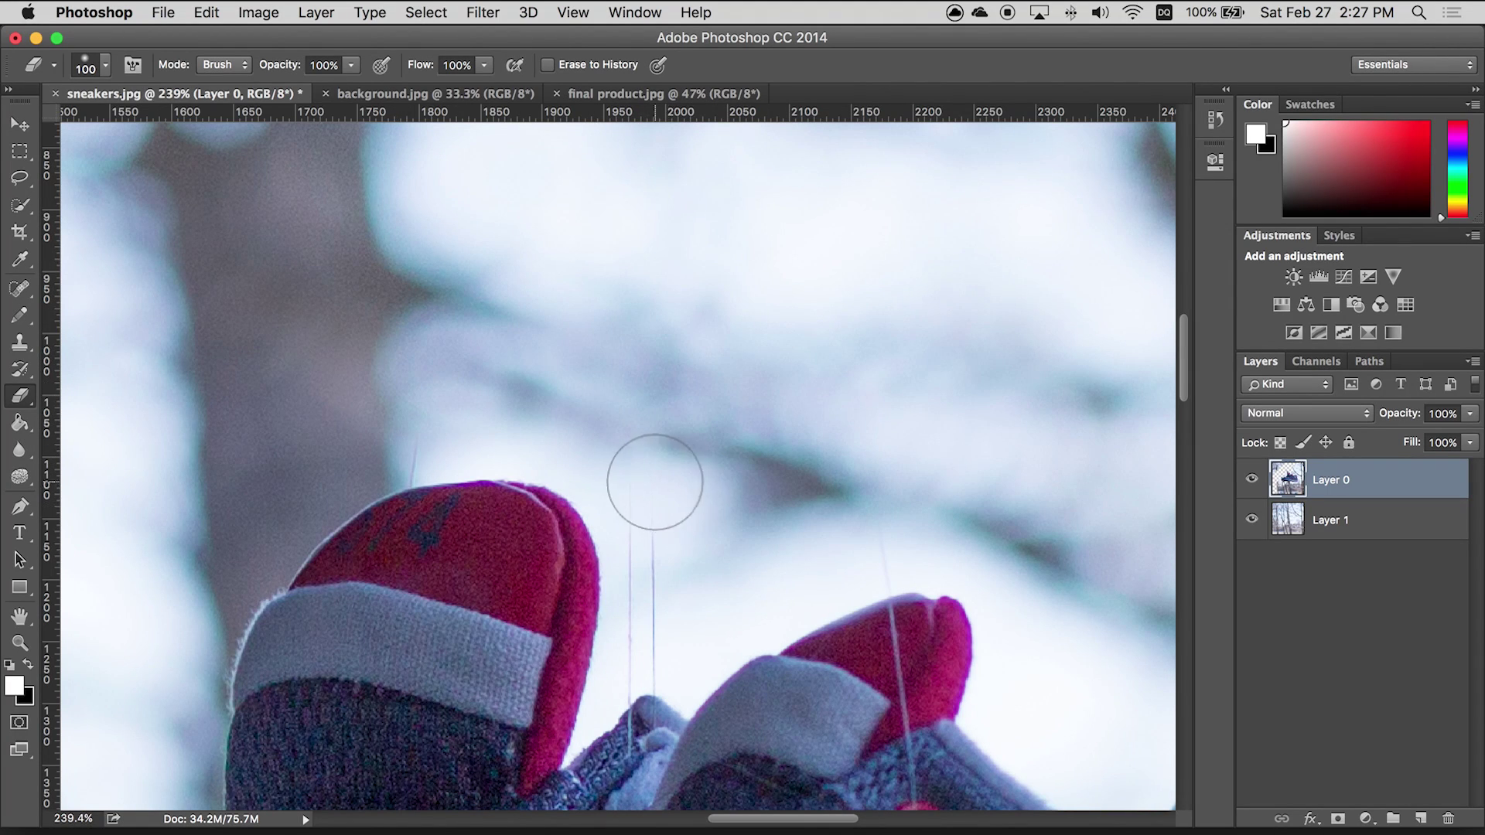
scroll(643, 516, up, 1)
scroll(644, 516, up, 3)
drag(653, 474, 682, 630)
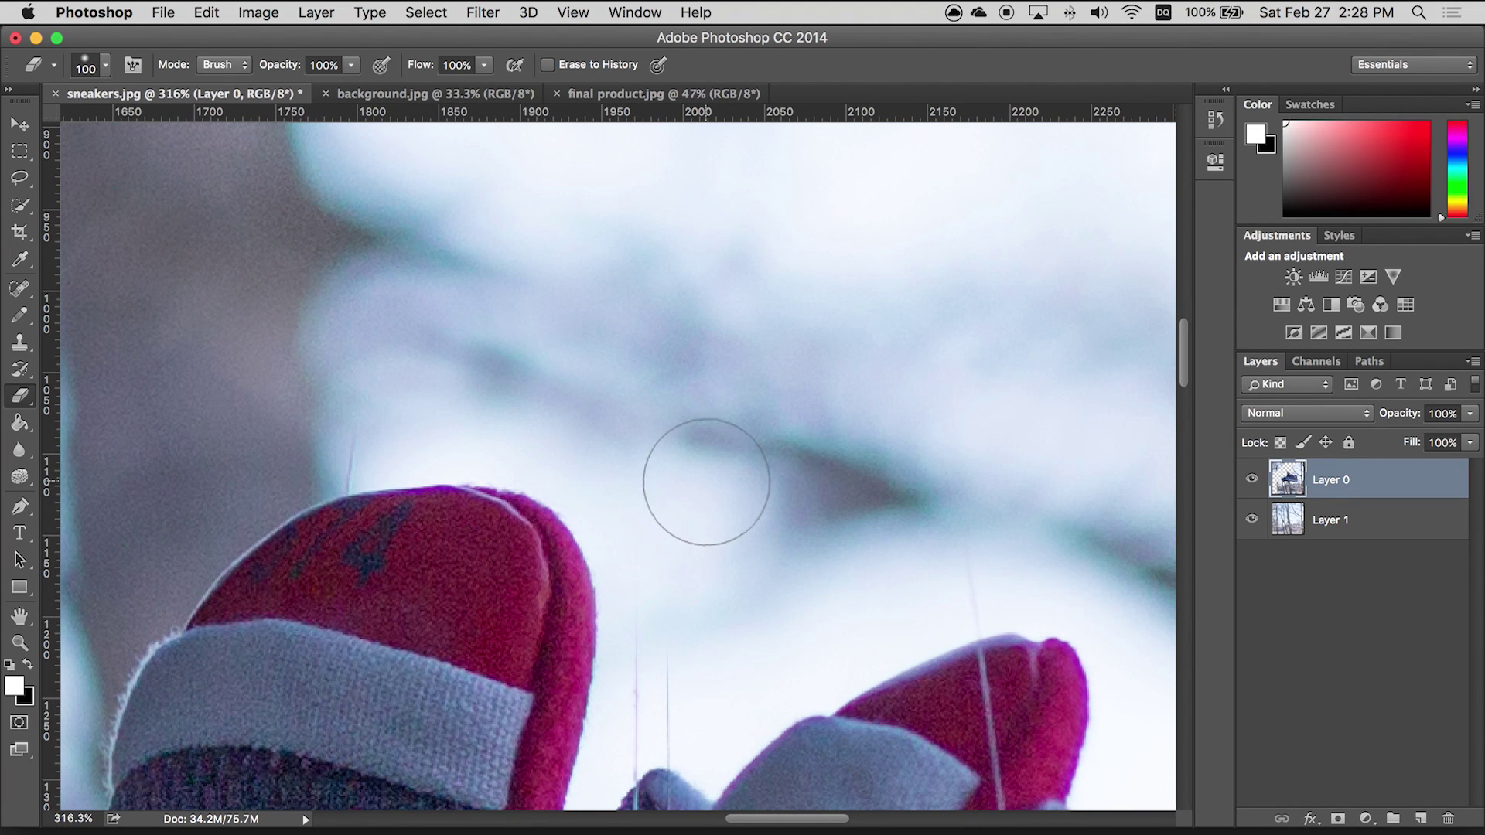
Step: Reduce the eraser to 70 px and erase more of the two middle strings and the right string just above the shoe tongues
scroll(730, 476, down, 5)
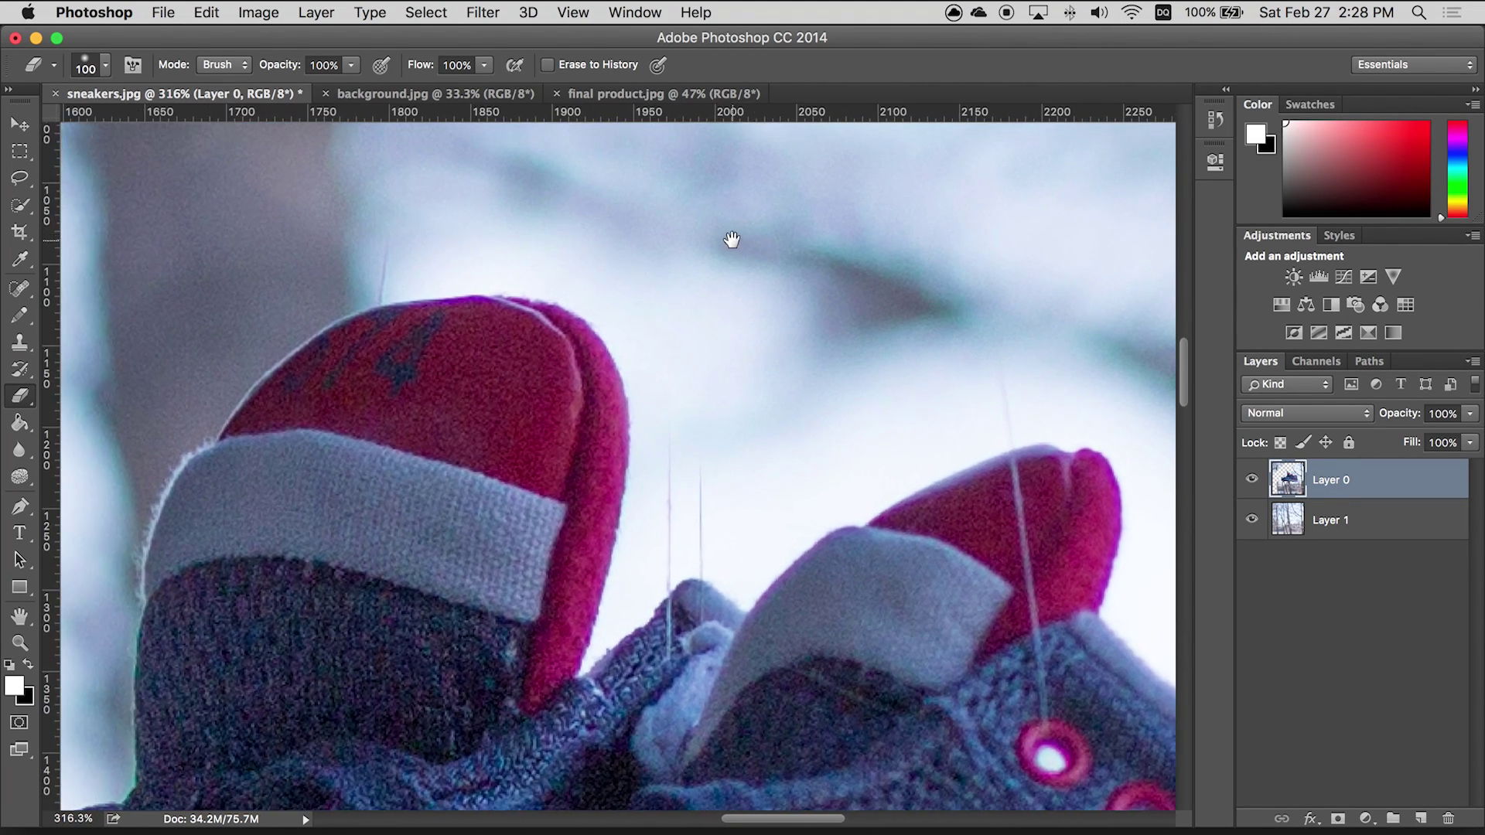
key(bracketleft)
key(bracketleft)
key(bracketleft)
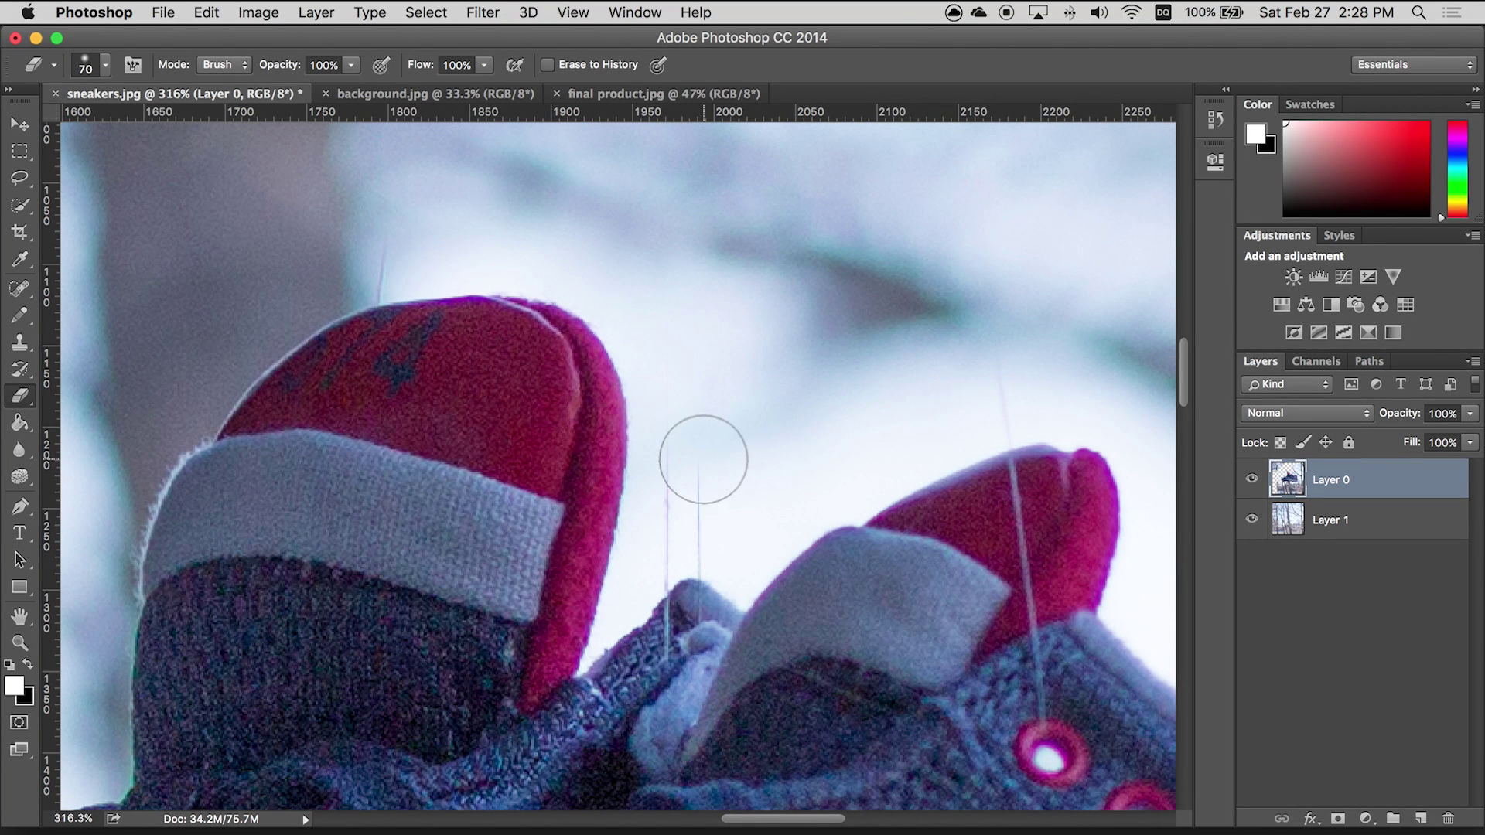
mouse_move(693, 453)
mouse_down()
mouse_move(688, 414)
mouse_move(686, 514)
mouse_up()
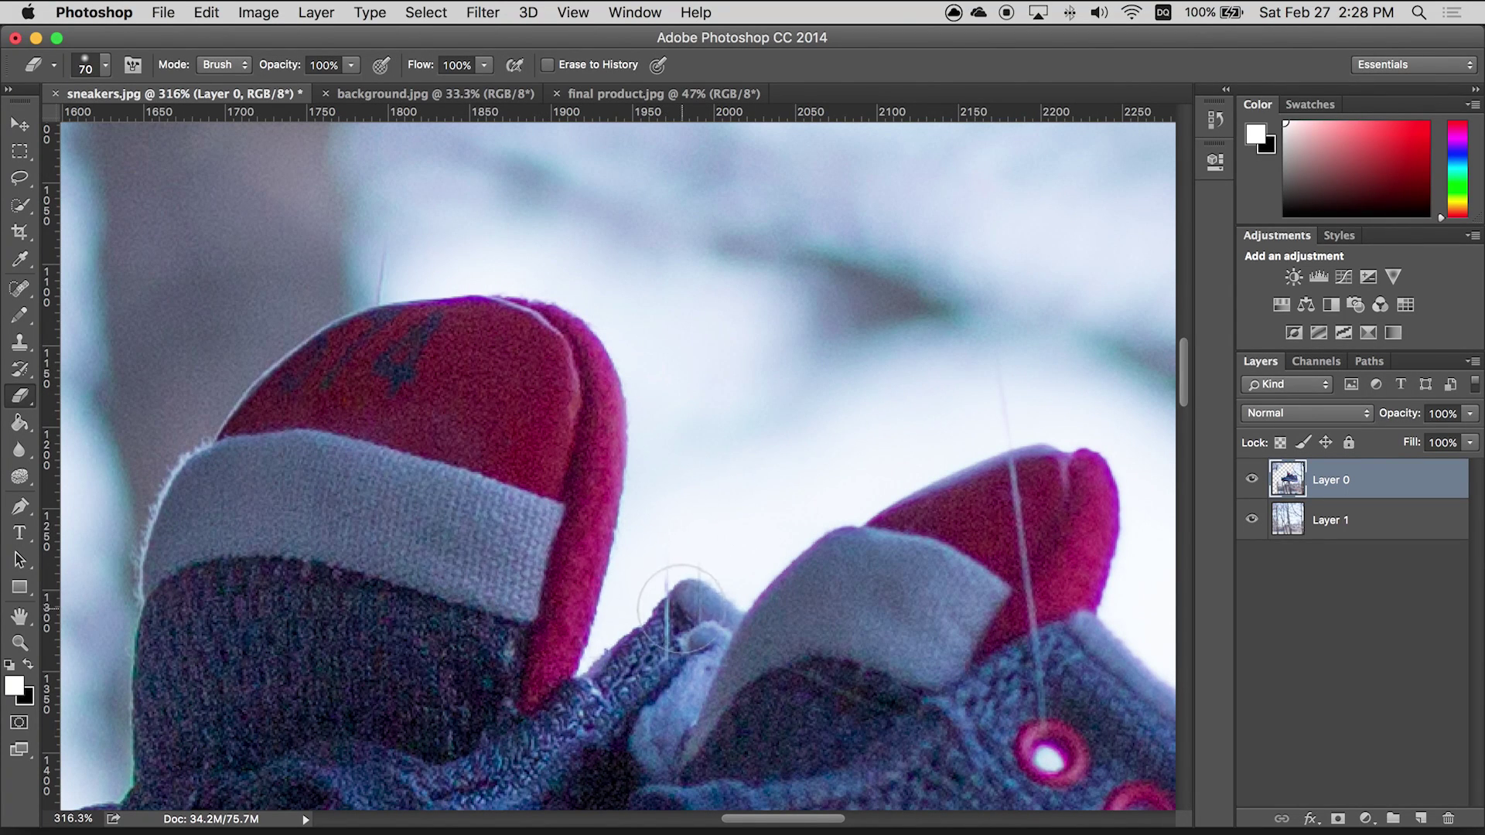
key(super+z)
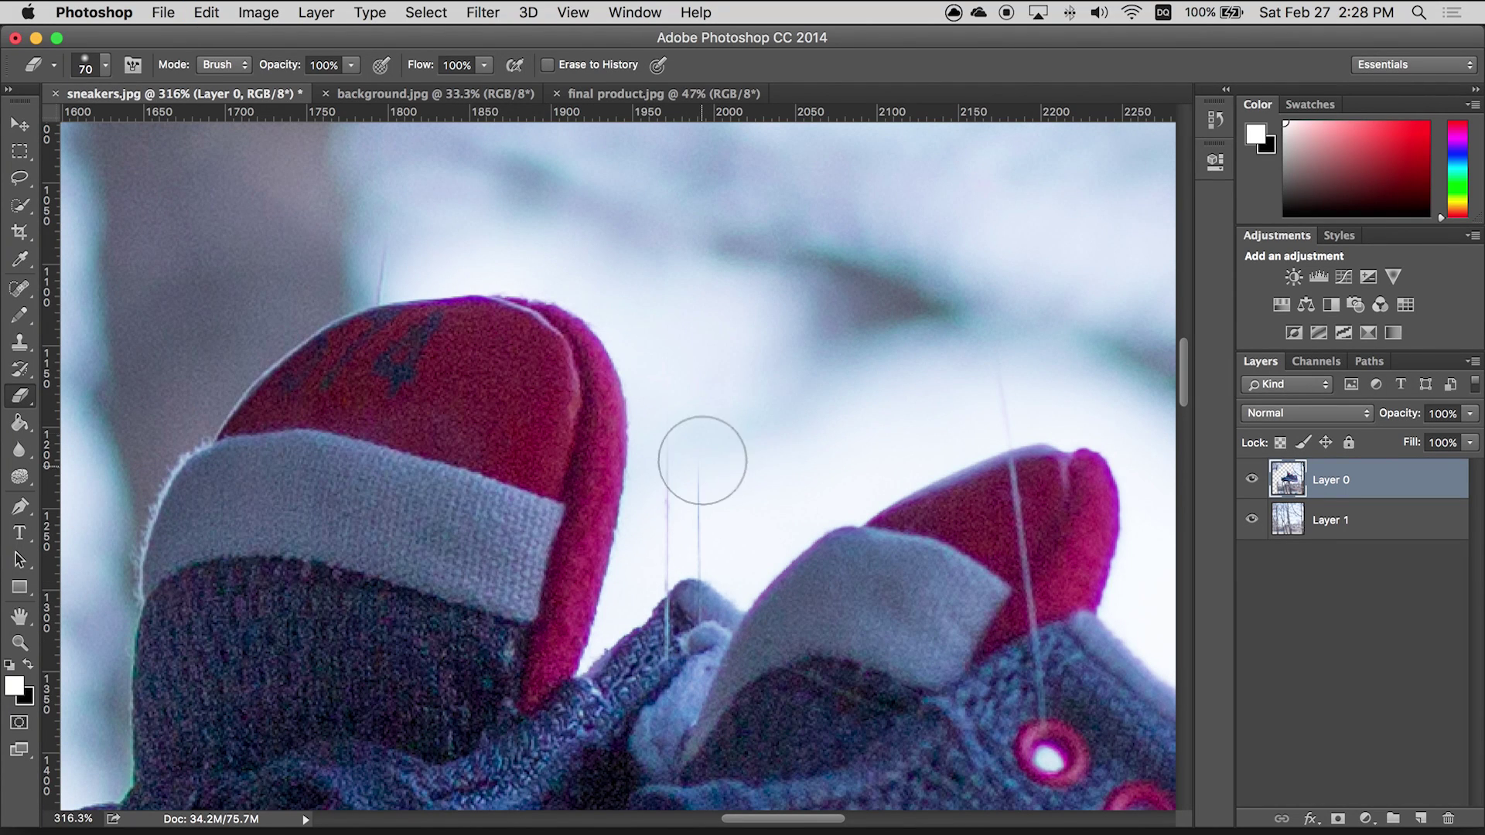
mouse_move(693, 418)
mouse_down()
mouse_move(693, 491)
mouse_move(686, 467)
mouse_move(679, 481)
mouse_up()
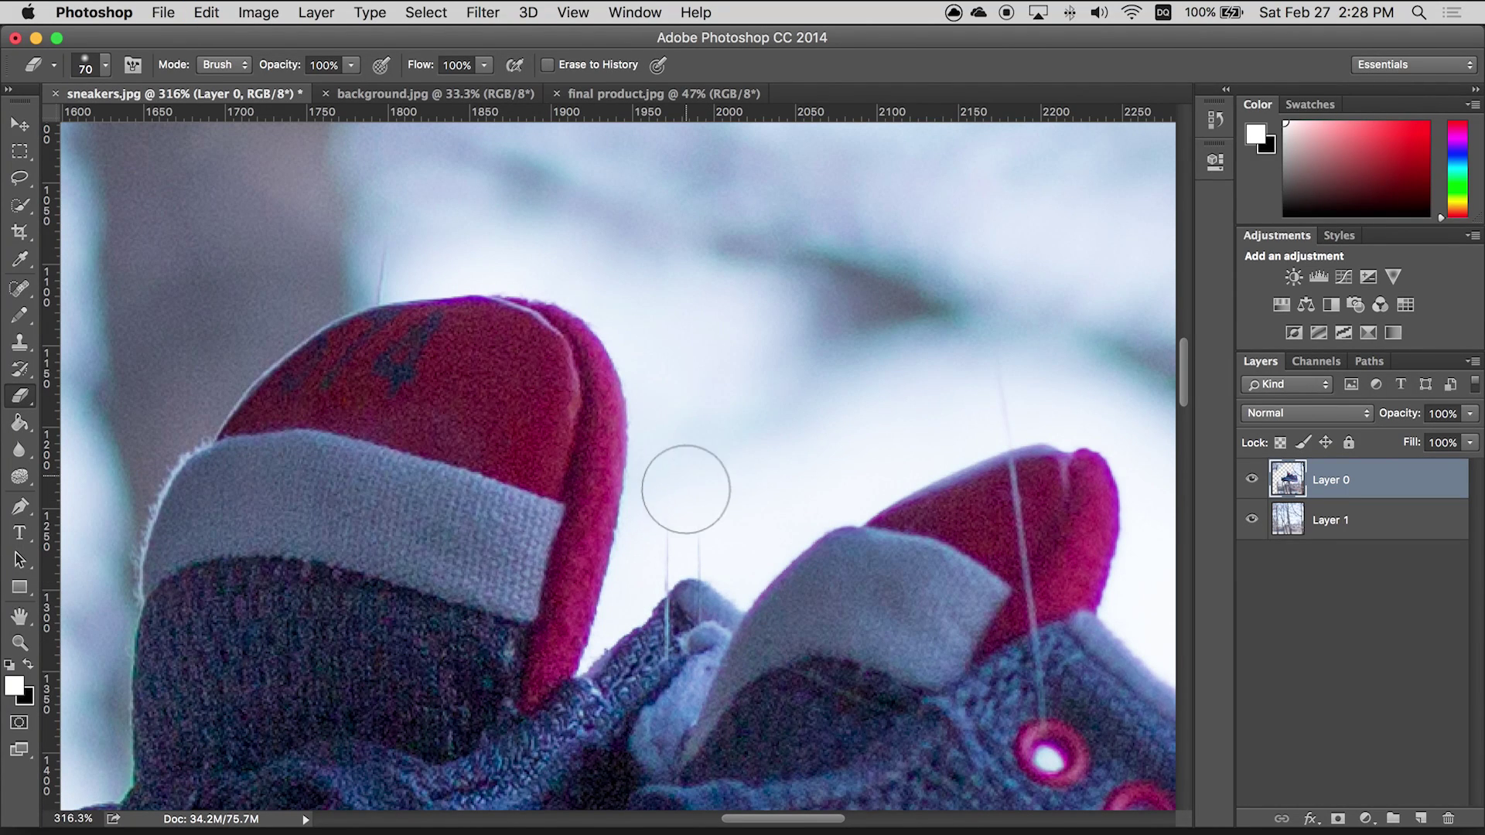
drag(996, 355, 996, 387)
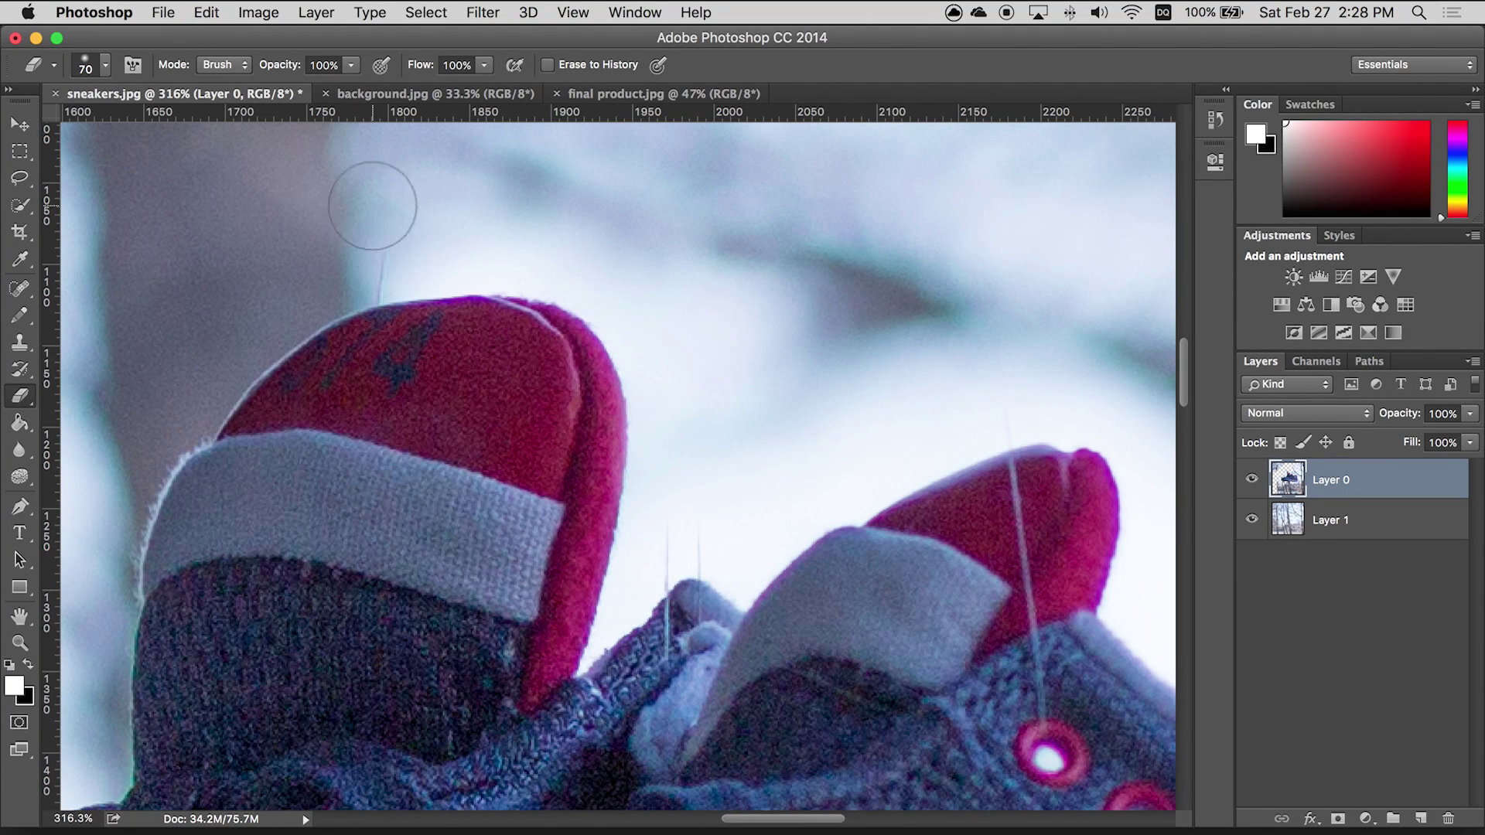
Step: Draw a closed Pen path along the left tongue's upper edge, enclosing the string stub above it
click(19, 510)
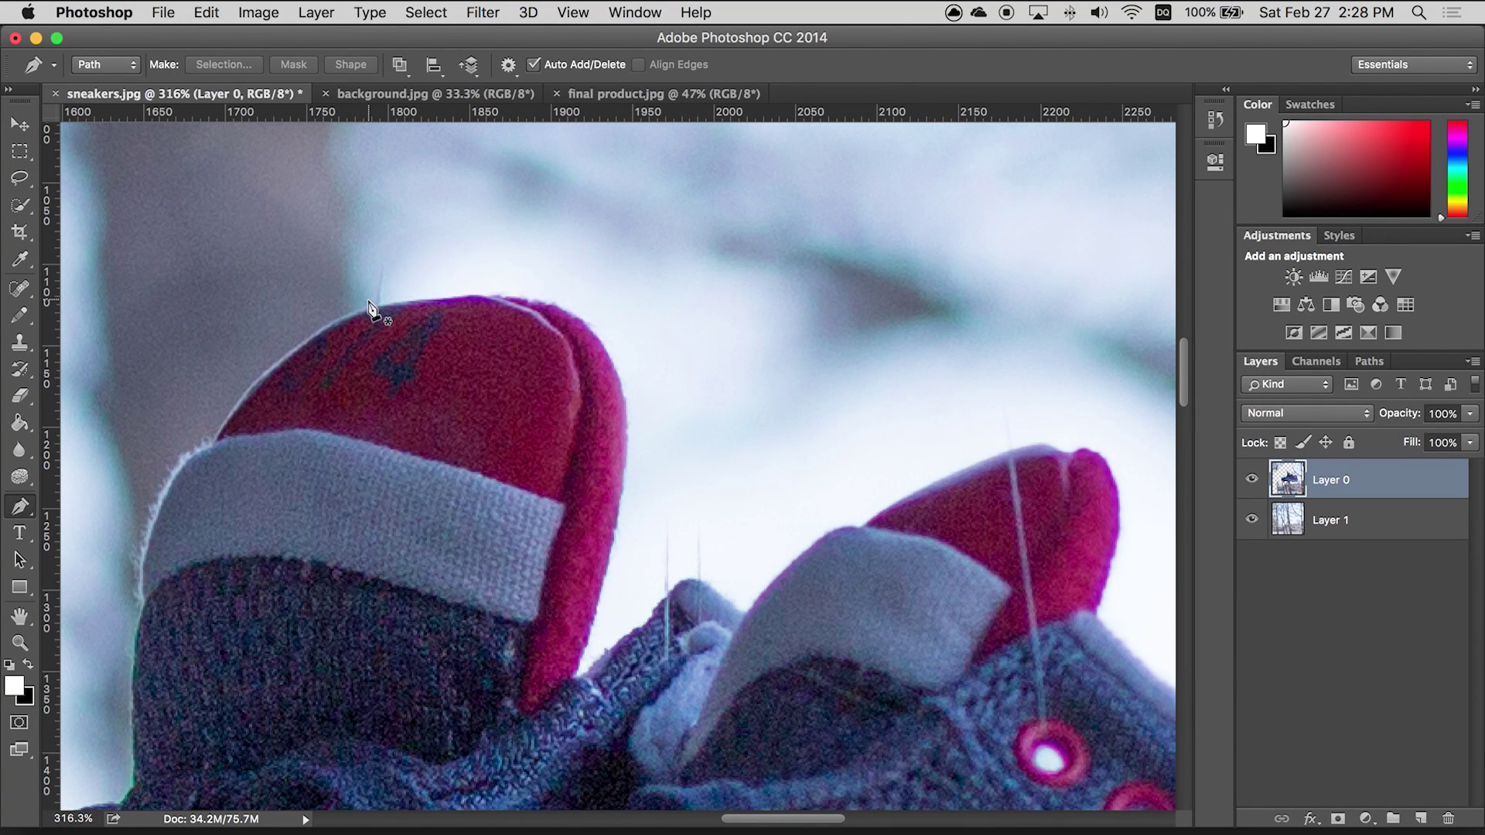
scroll(371, 302, up, 4)
drag(331, 294, 617, 453)
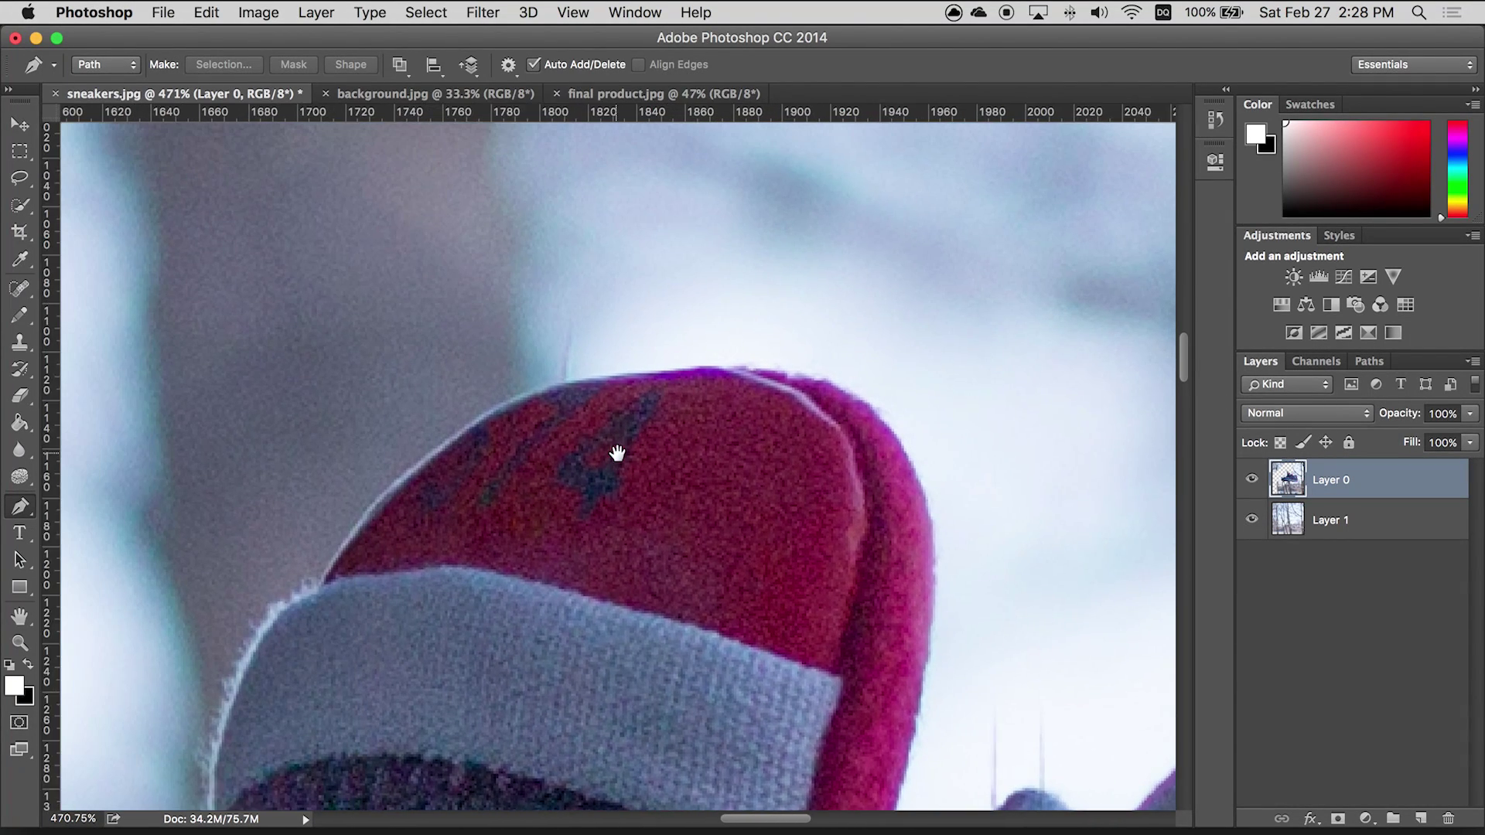
click(479, 421)
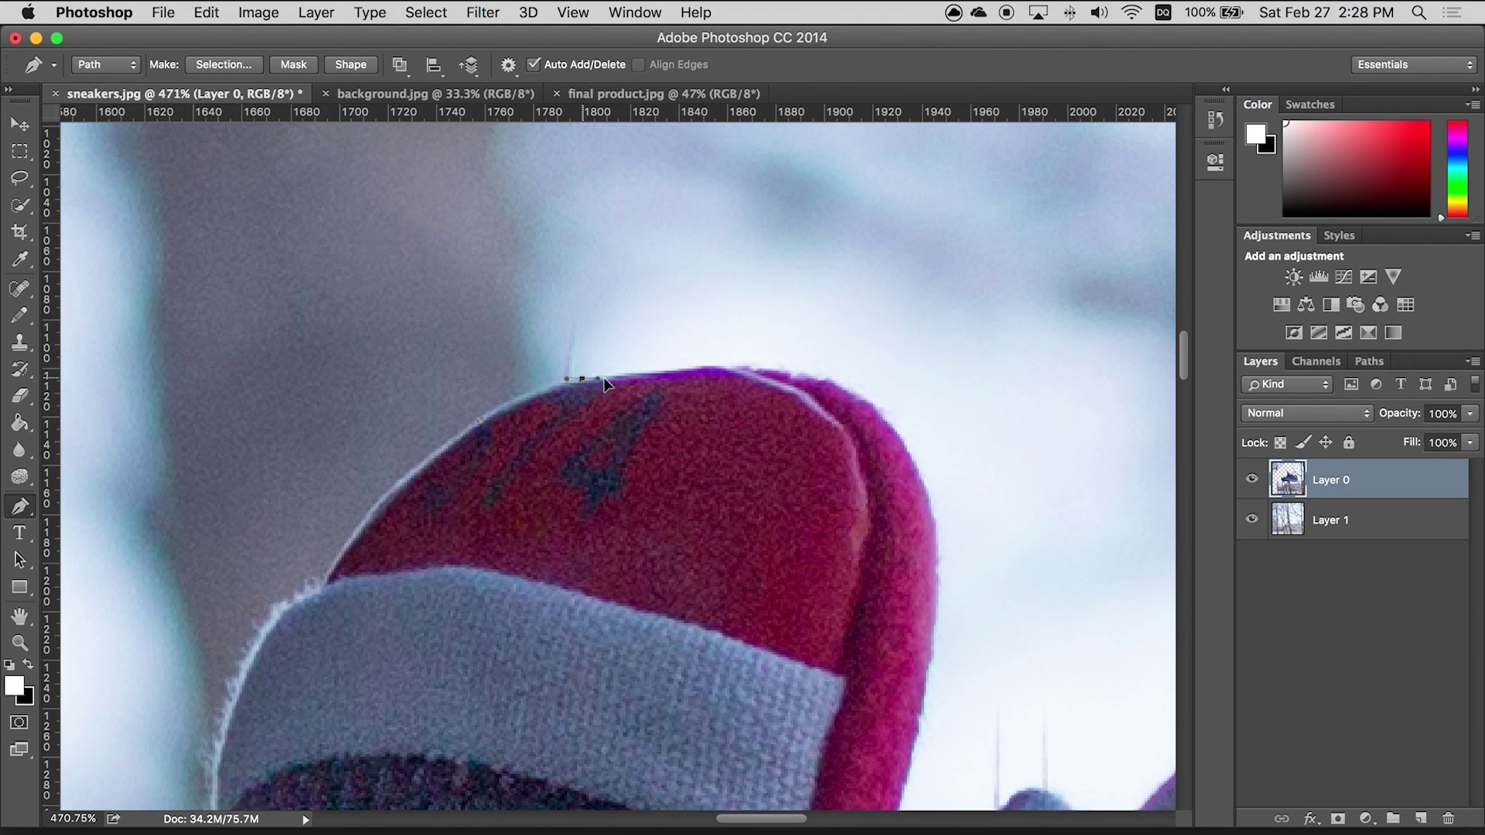
drag(604, 379, 634, 368)
drag(671, 307, 708, 330)
drag(465, 307, 442, 416)
click(479, 426)
Step: Convert the path to a new selection with a 1 px feather, delete the string stub inside it, and deselect
right_click(729, 360)
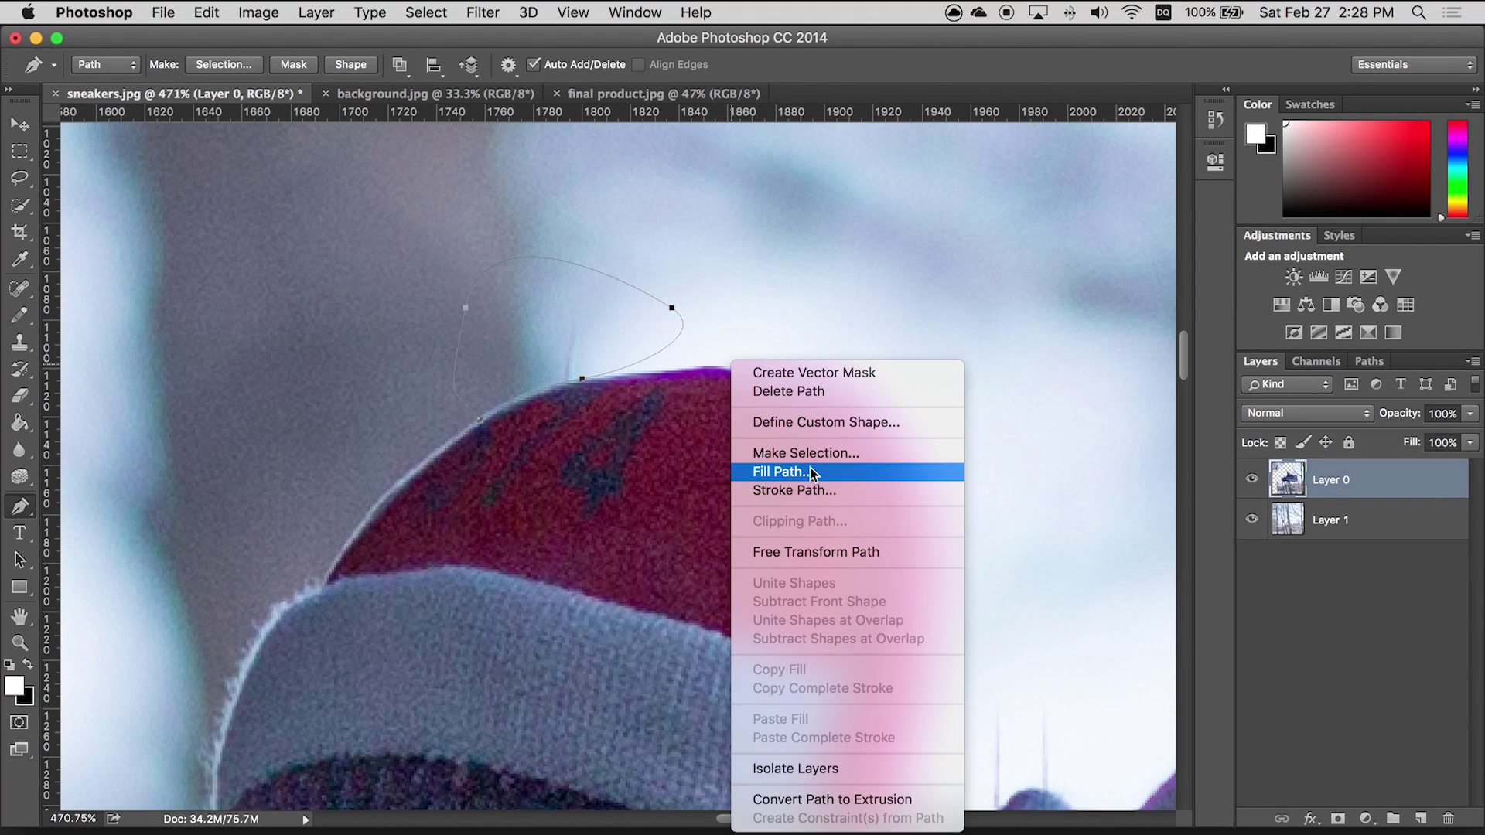
key(Escape)
key(i)
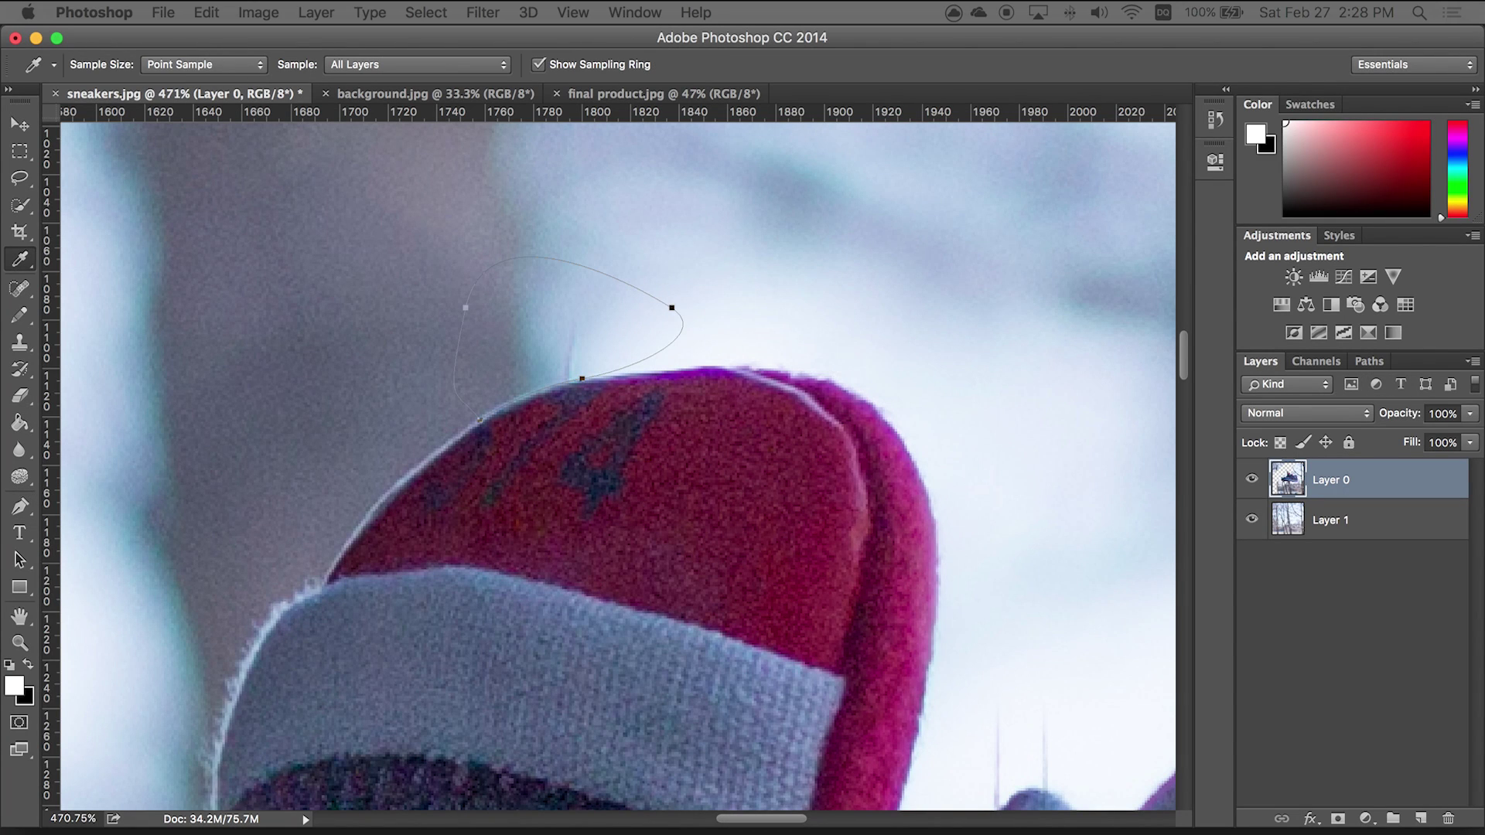
drag(862, 353, 832, 327)
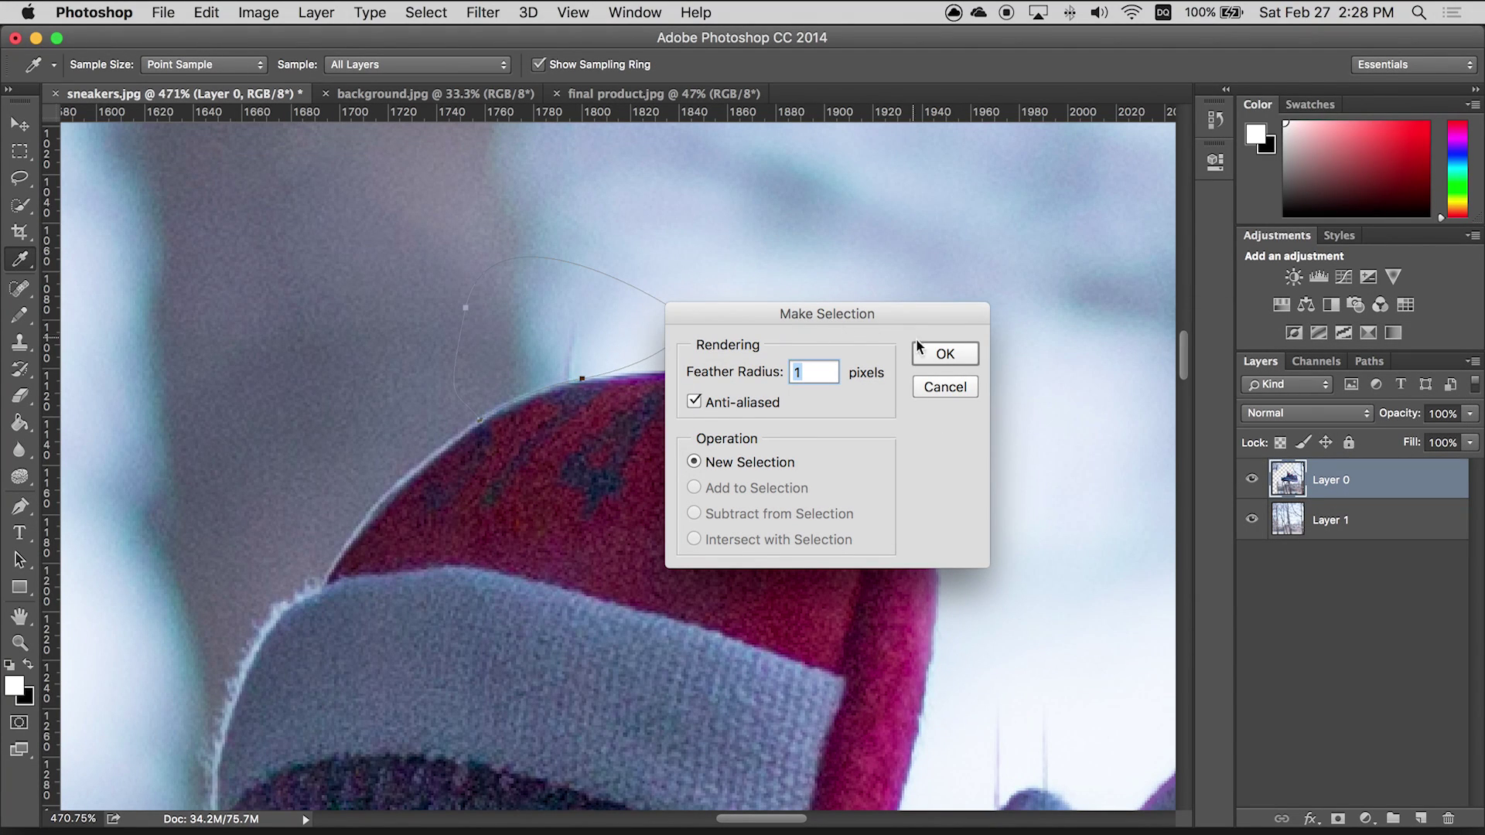
click(934, 356)
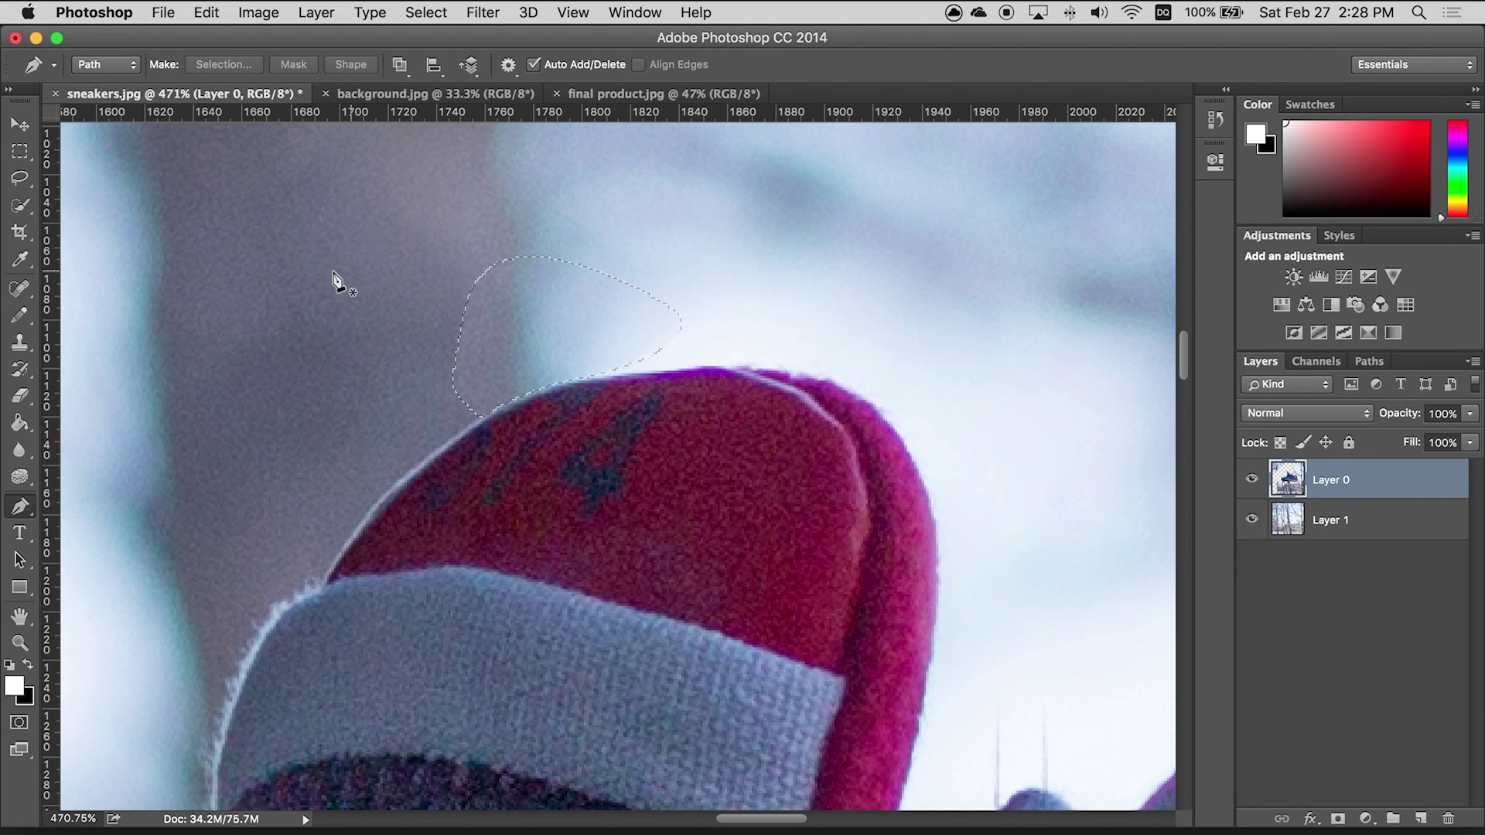
click(19, 154)
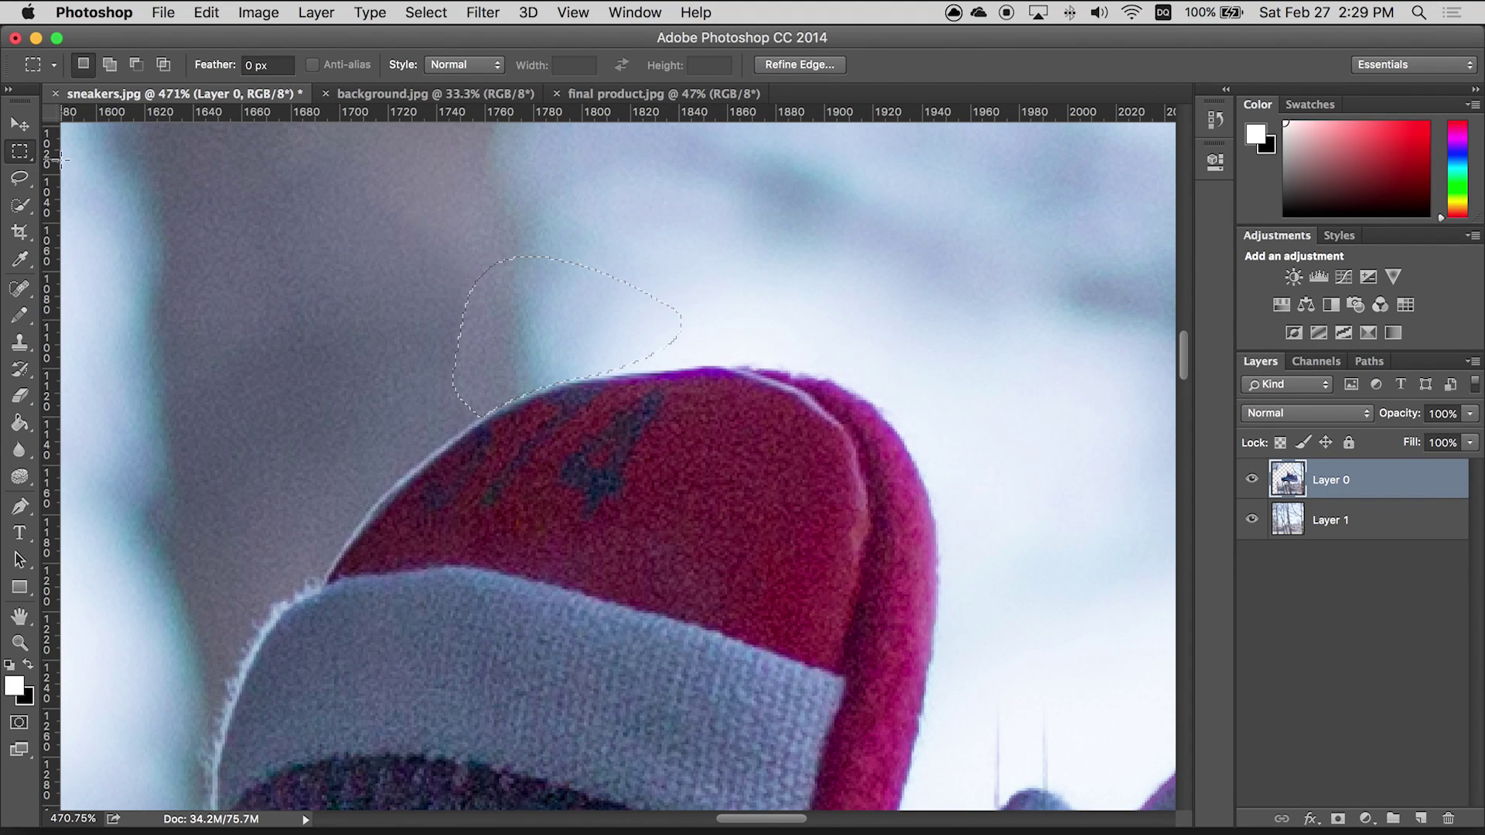
click(437, 224)
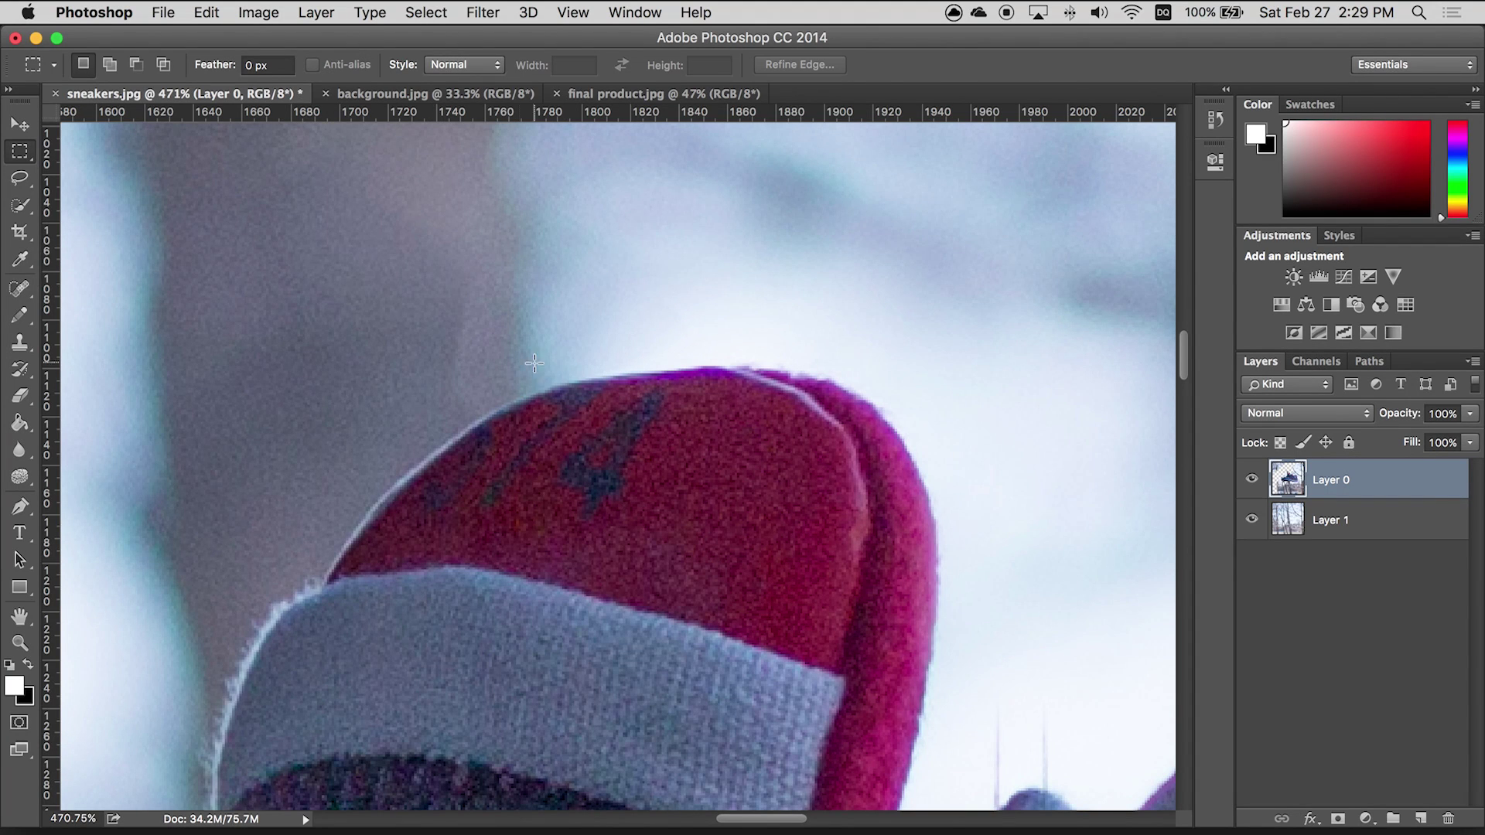
Step: Draw a closed Pen path between the two tongues, following the shoe collar's edge and enclosing the two middle string stubs
click(18, 506)
drag(812, 481, 480, 145)
drag(626, 415, 593, 458)
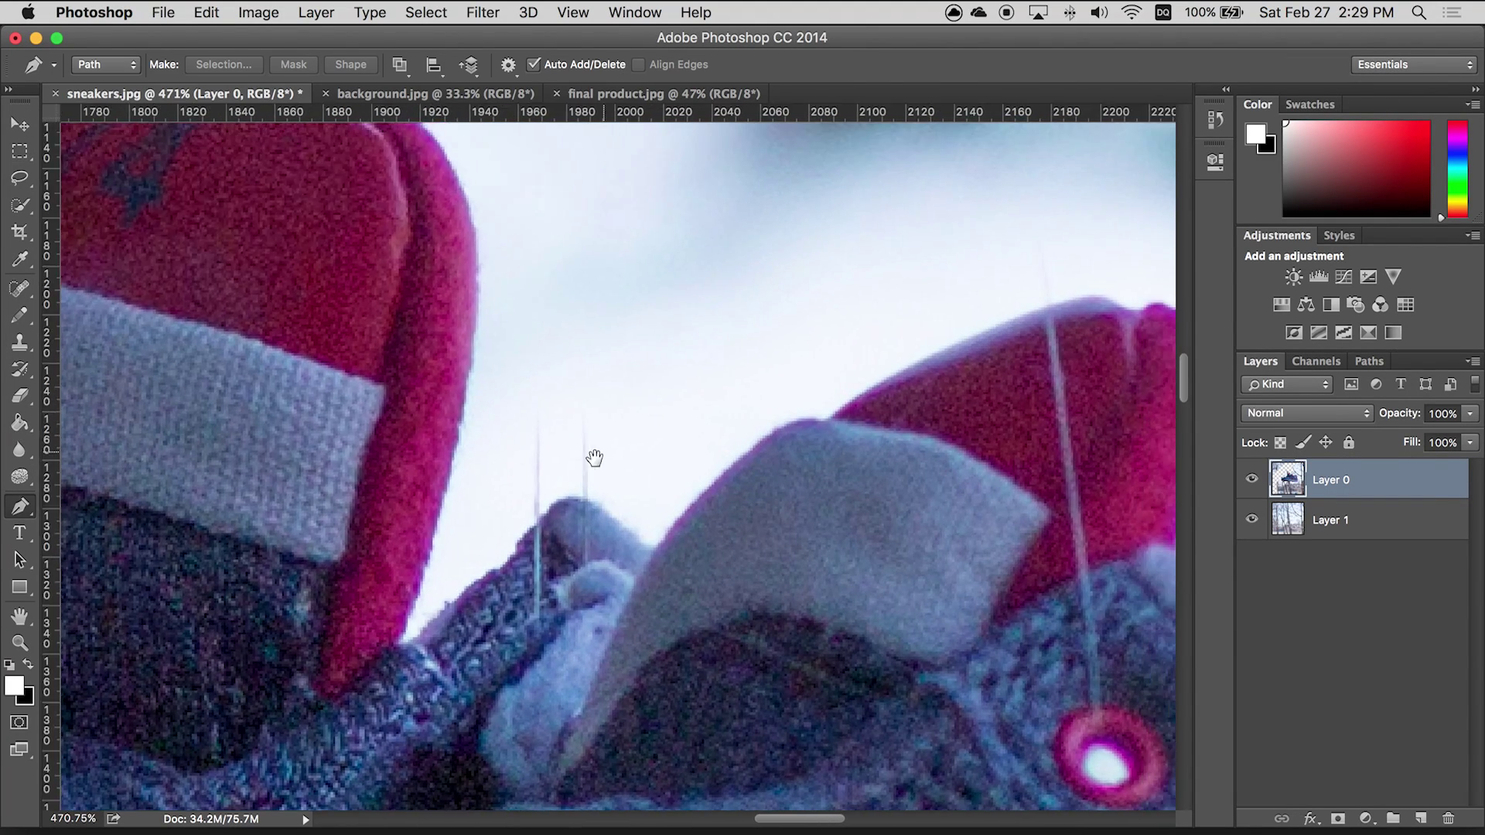
click(514, 544)
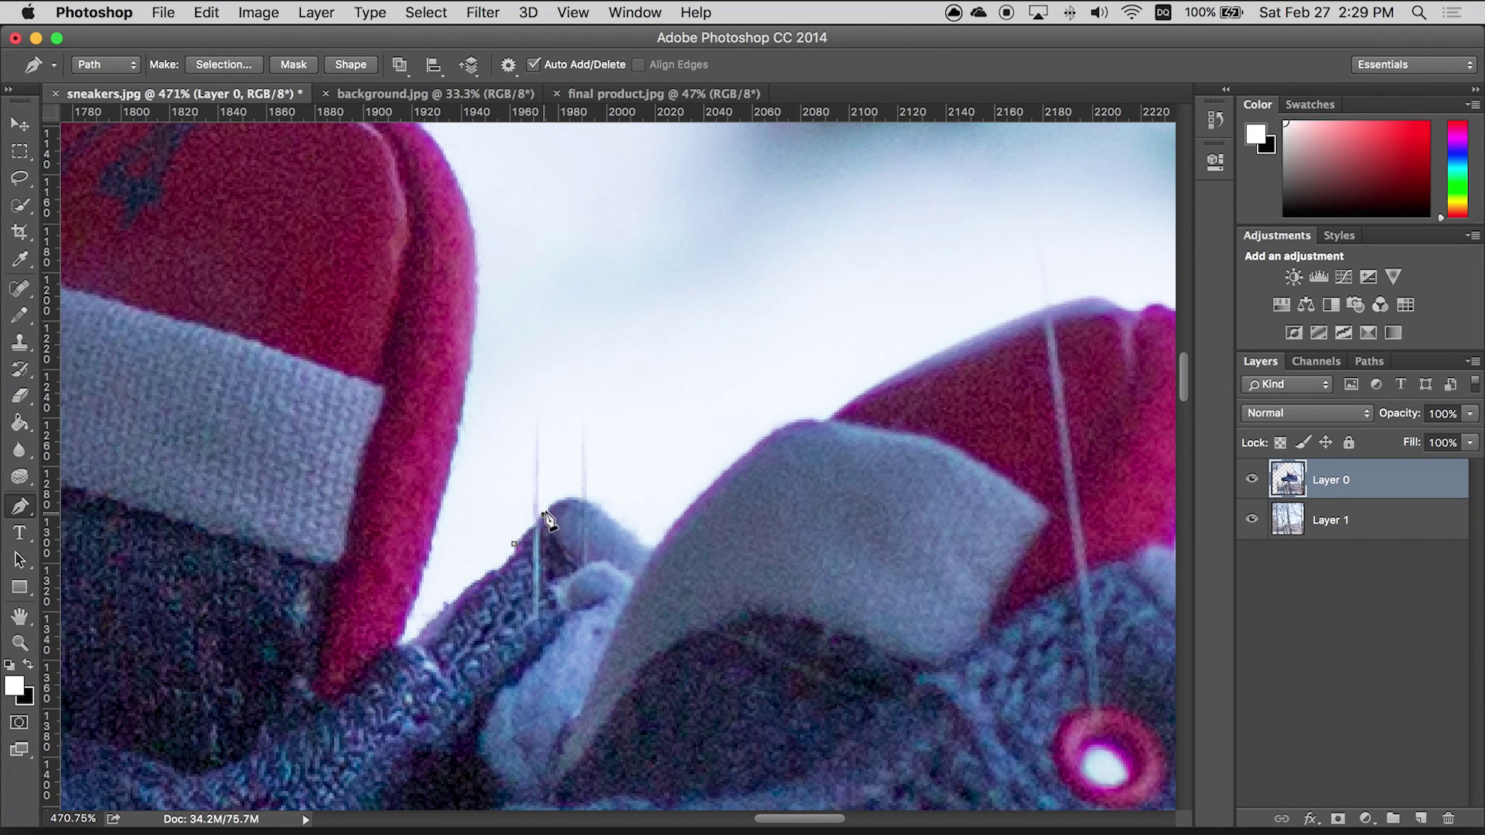
drag(544, 513, 549, 505)
drag(664, 466, 663, 431)
drag(550, 370, 494, 425)
drag(471, 522, 489, 568)
click(513, 545)
Step: Turn the path around the two middle string stubs into a selection, delete its contents, and deselect
right_click(529, 469)
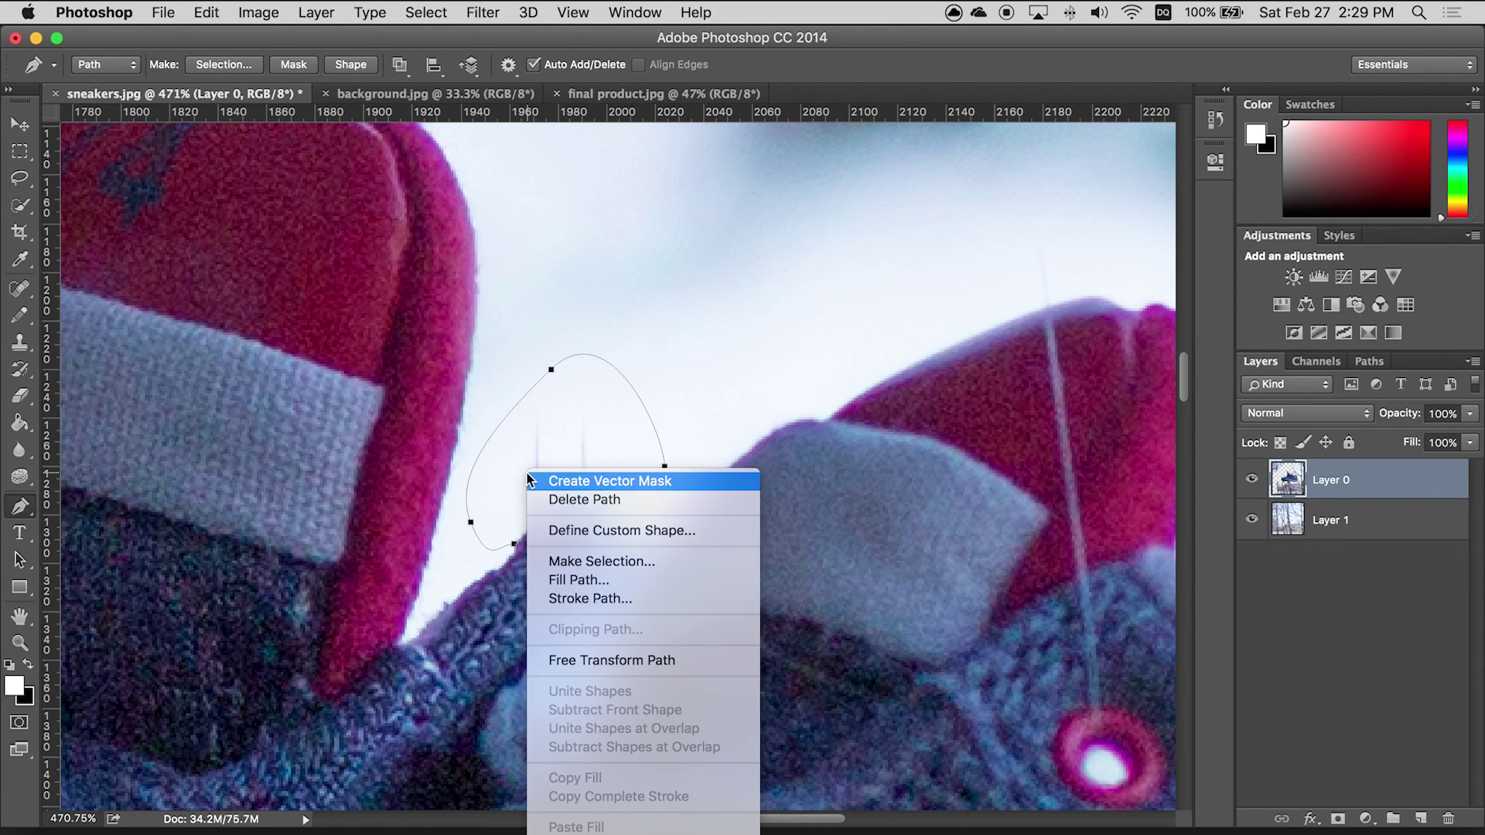
click(614, 564)
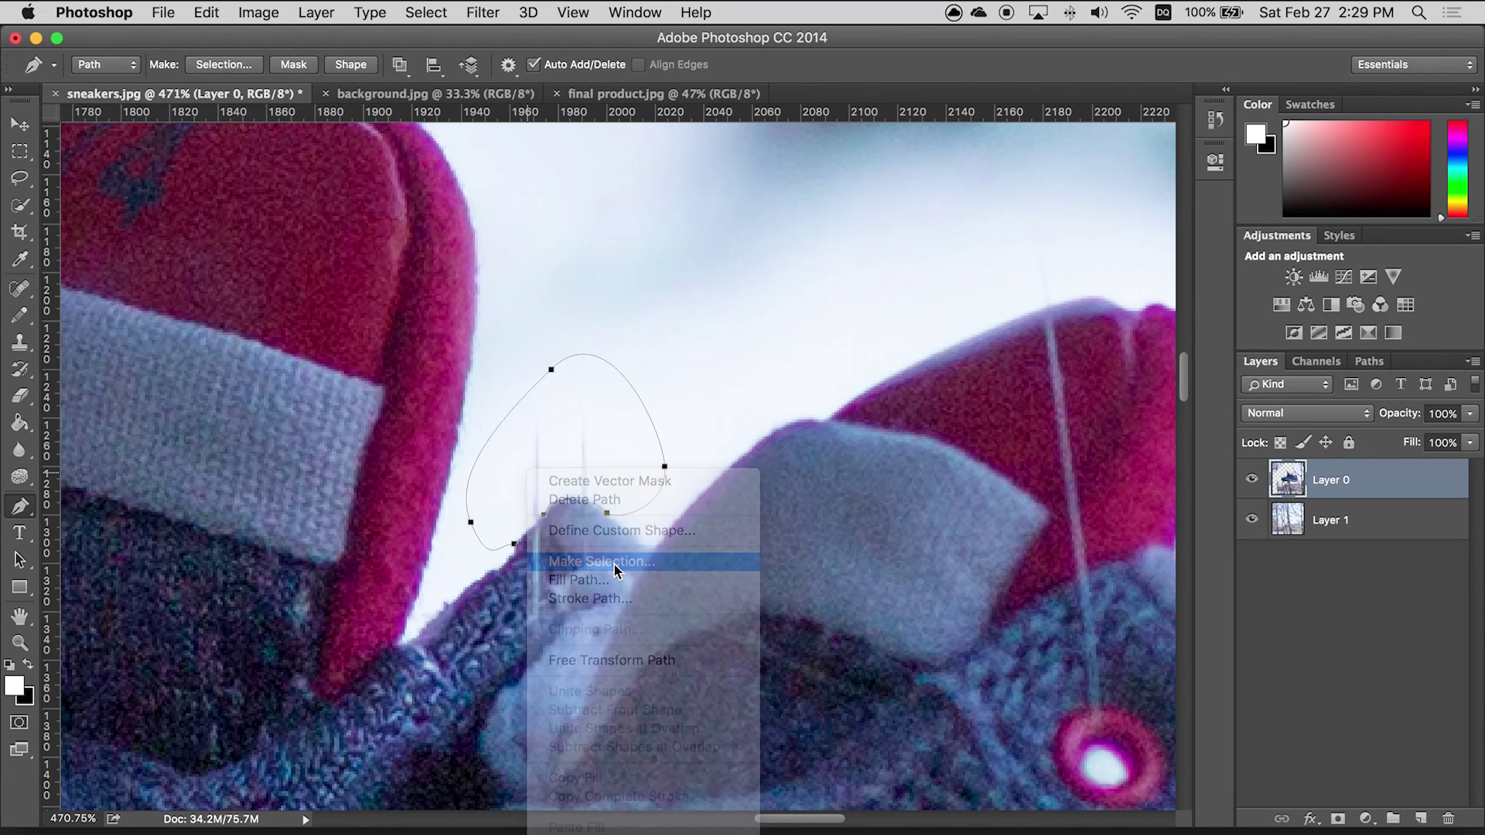
key(Return)
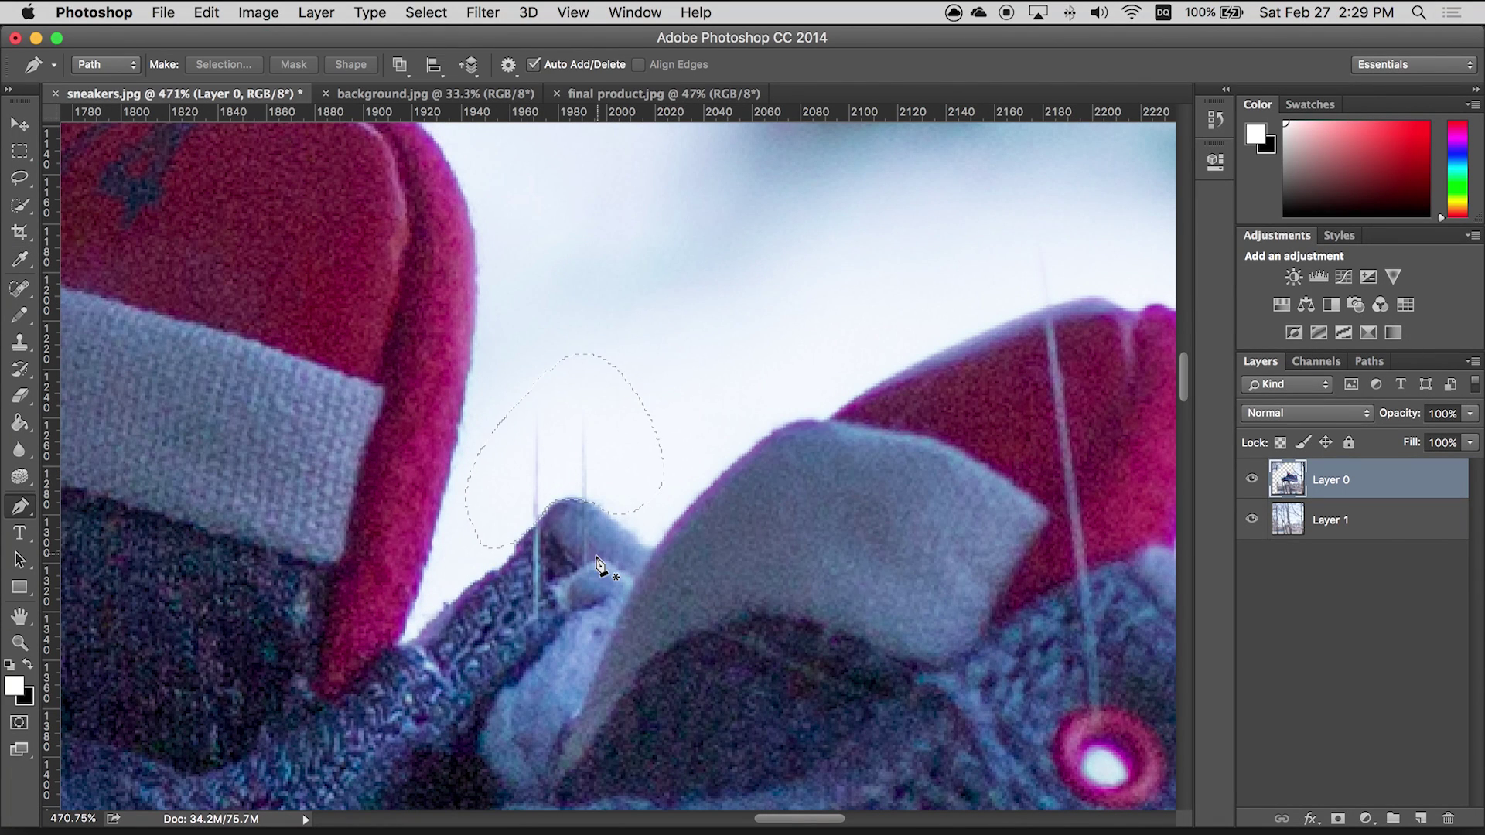
key(BackSpace)
click(23, 155)
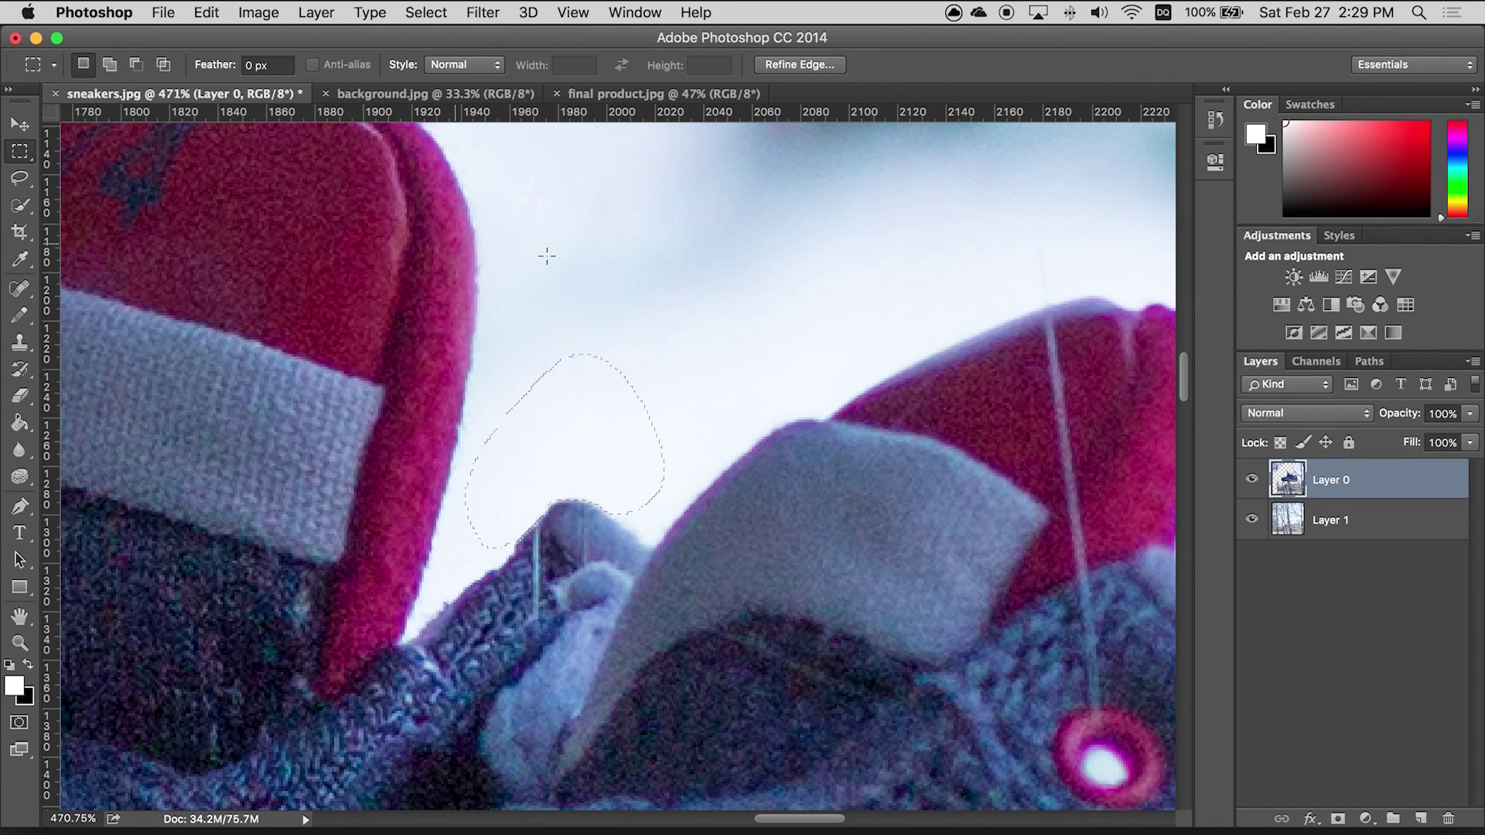
click(547, 249)
Step: Draw a closed Pen path along the right tongue's upper edge, enclosing the string stub above it
drag(722, 255, 414, 408)
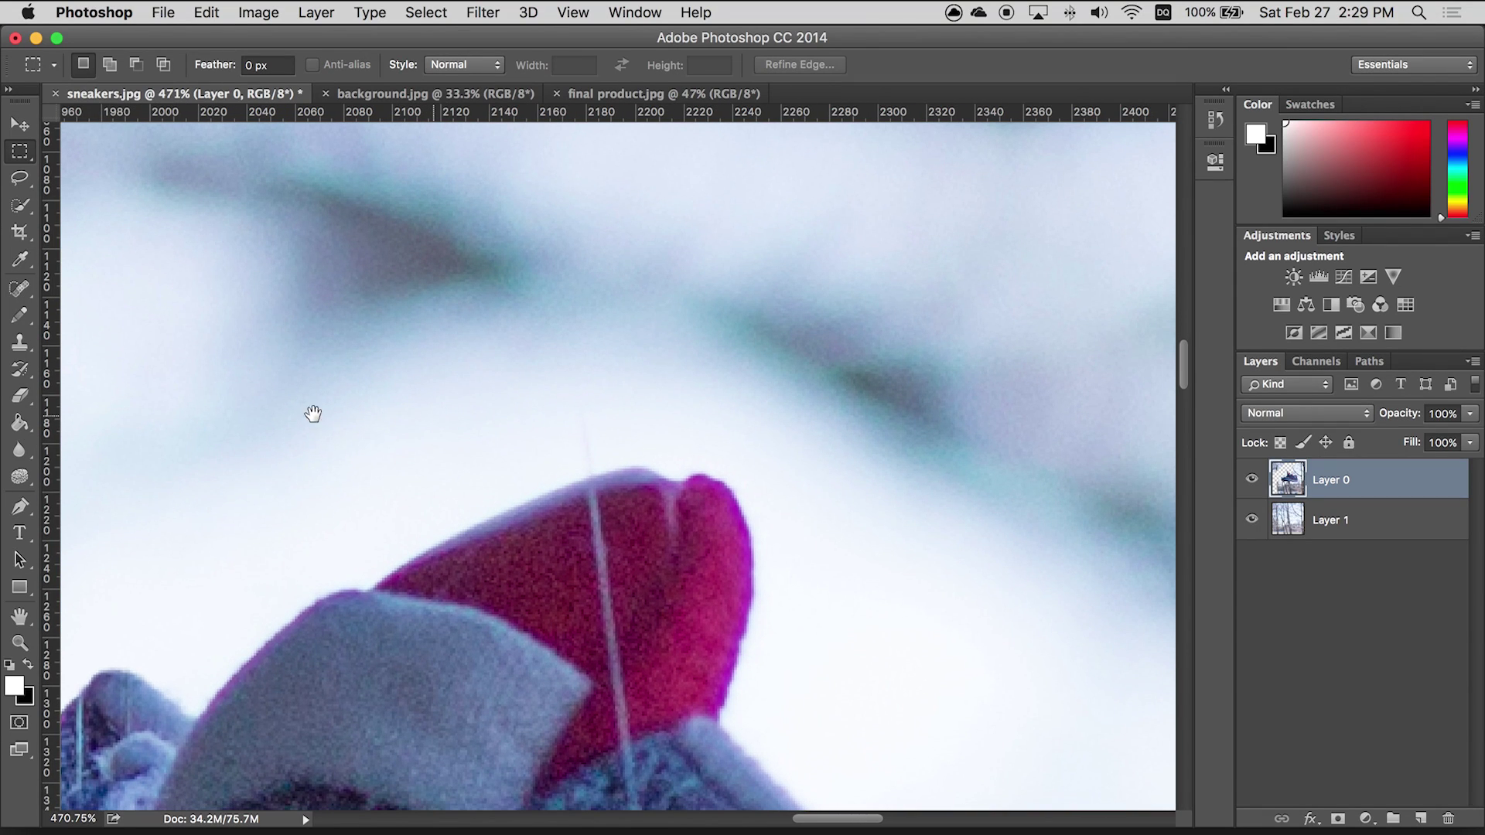
click(20, 506)
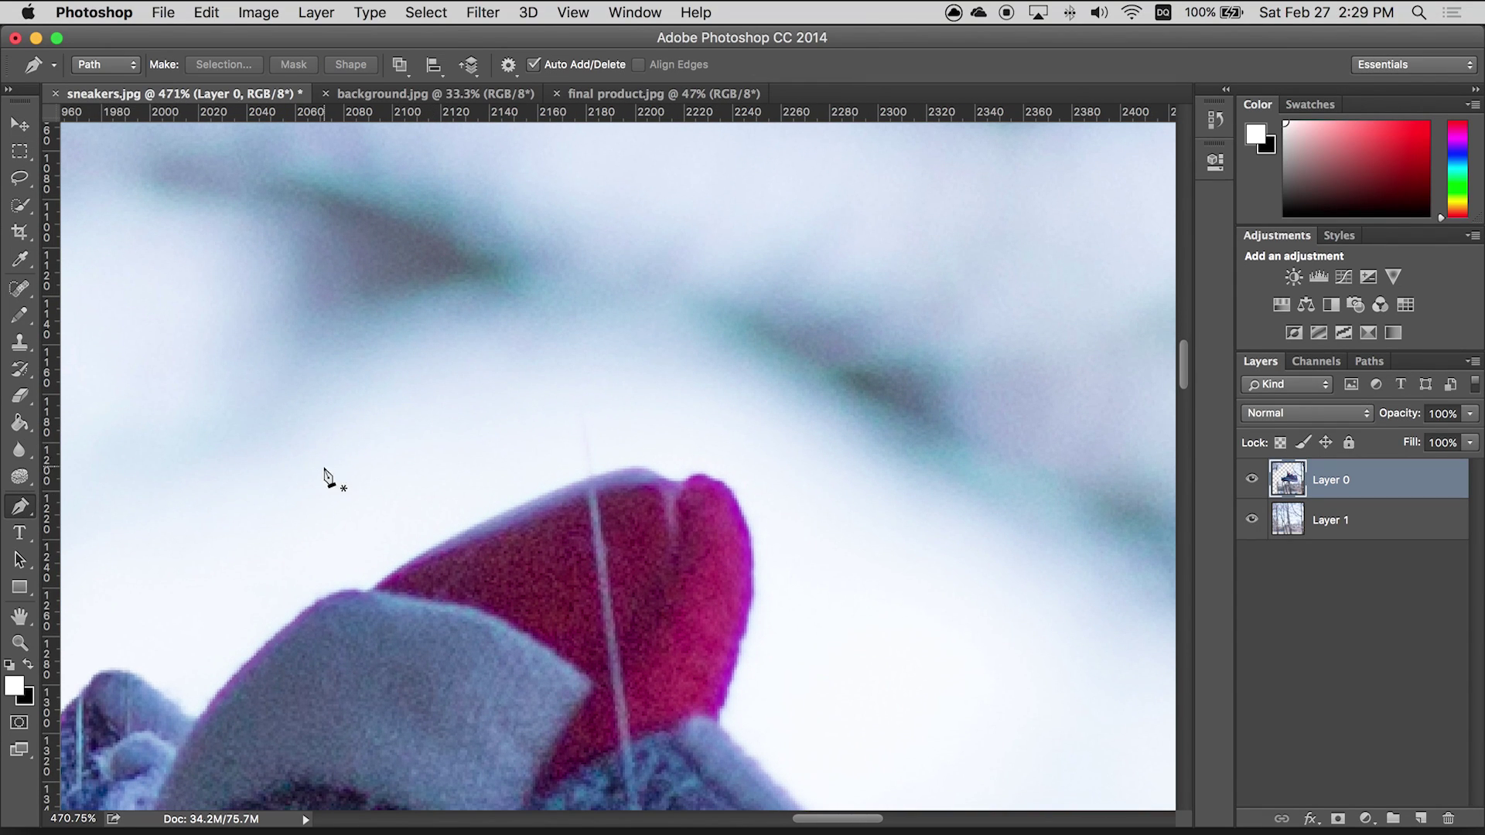
click(536, 498)
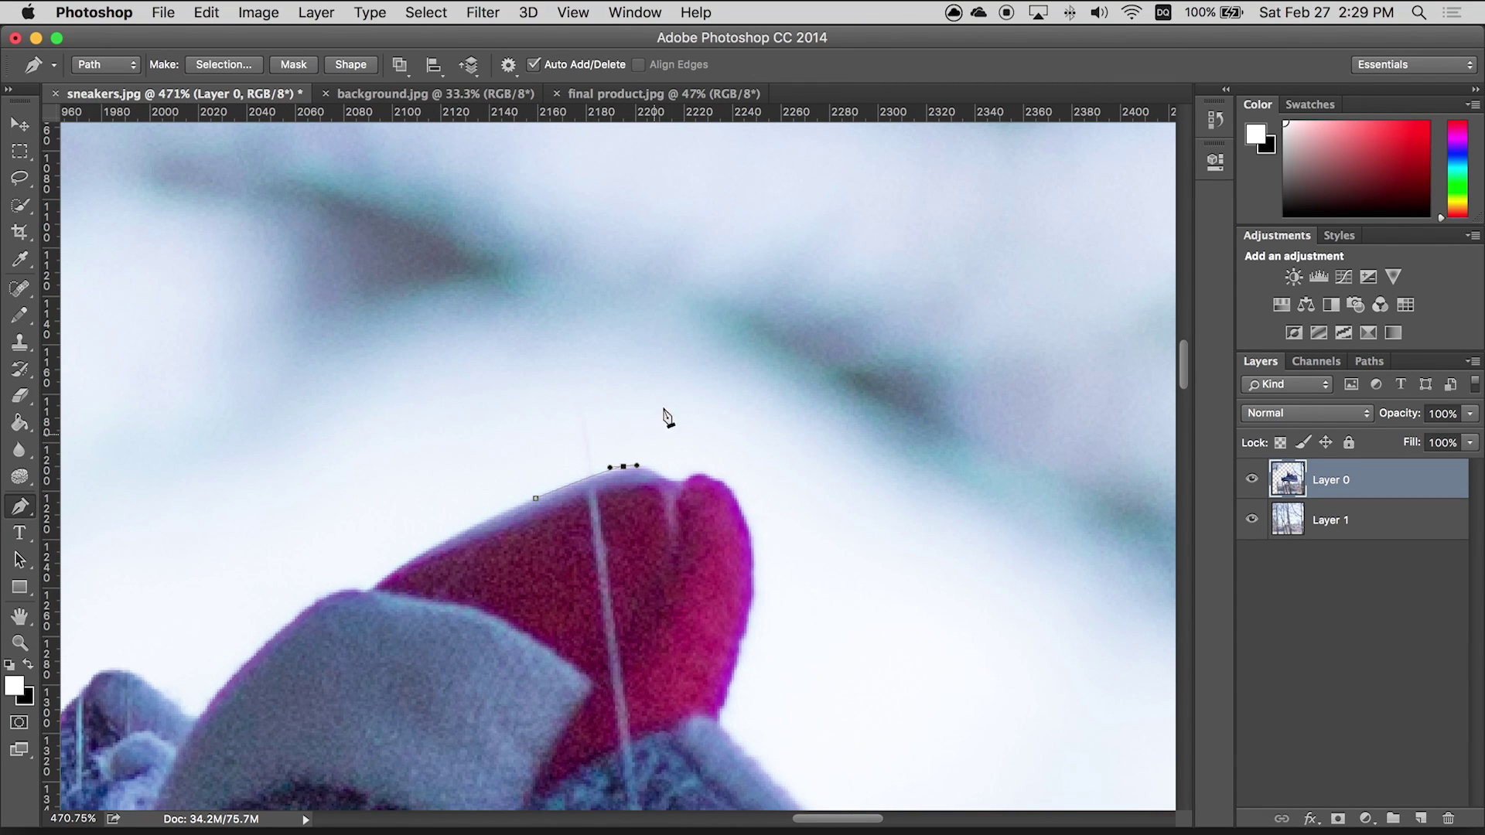
drag(669, 355, 622, 359)
drag(521, 471, 532, 506)
click(536, 498)
Step: Make a new selection with a 1 px feather from the right tongue's path, delete the string stub, and deselect
right_click(591, 422)
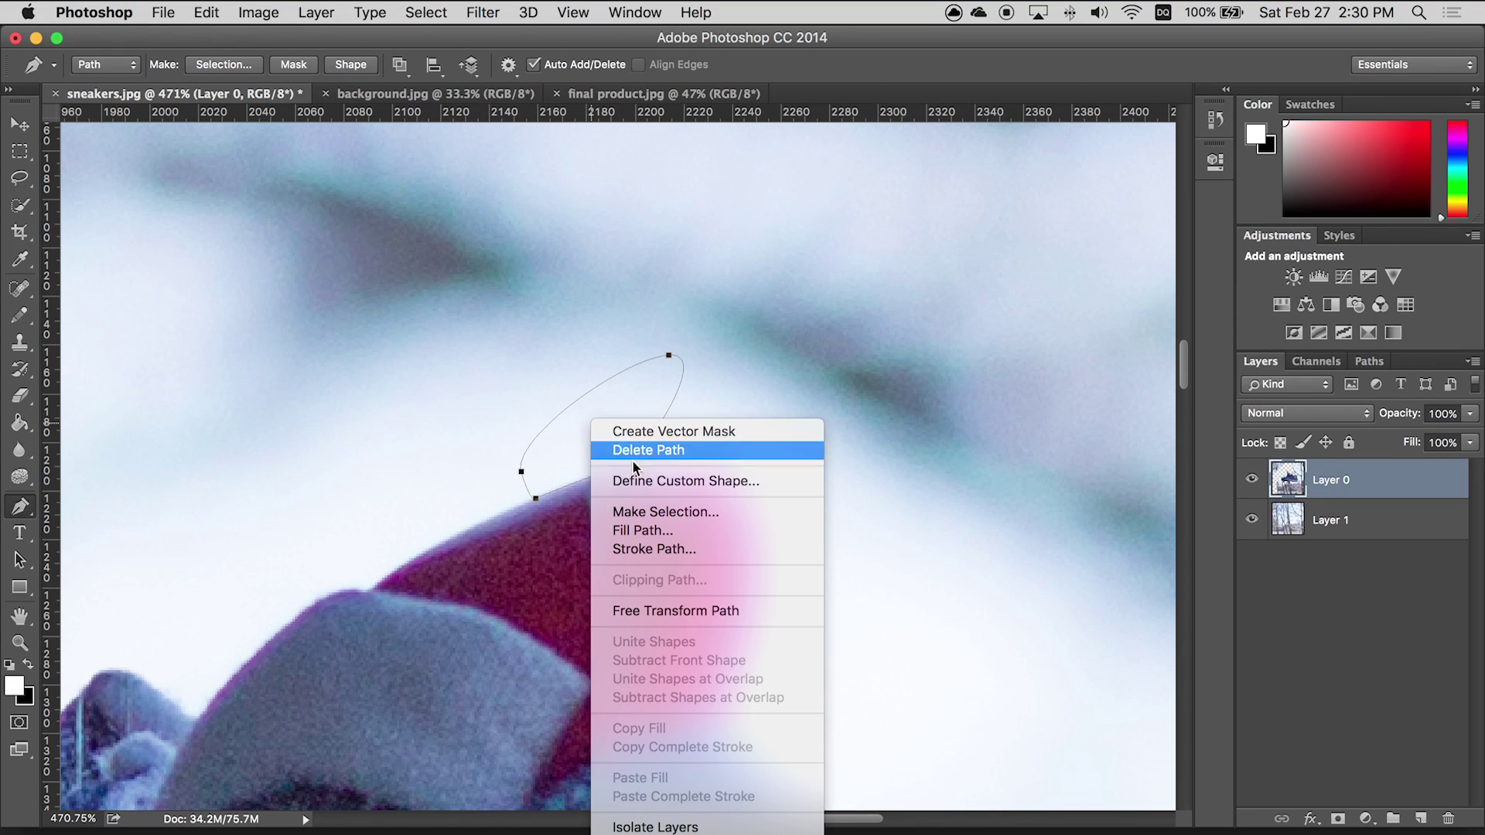
click(662, 511)
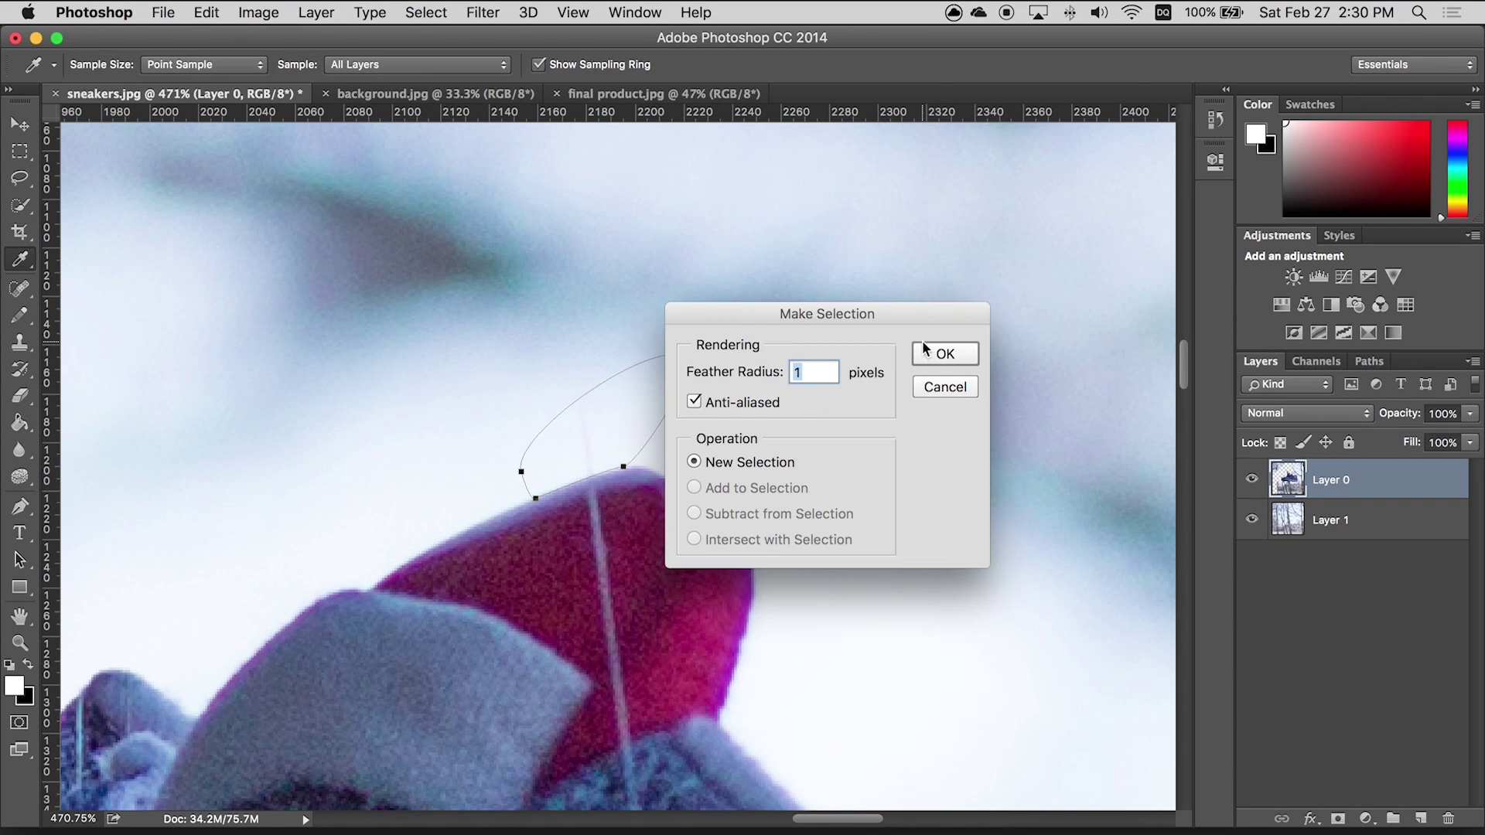
click(928, 352)
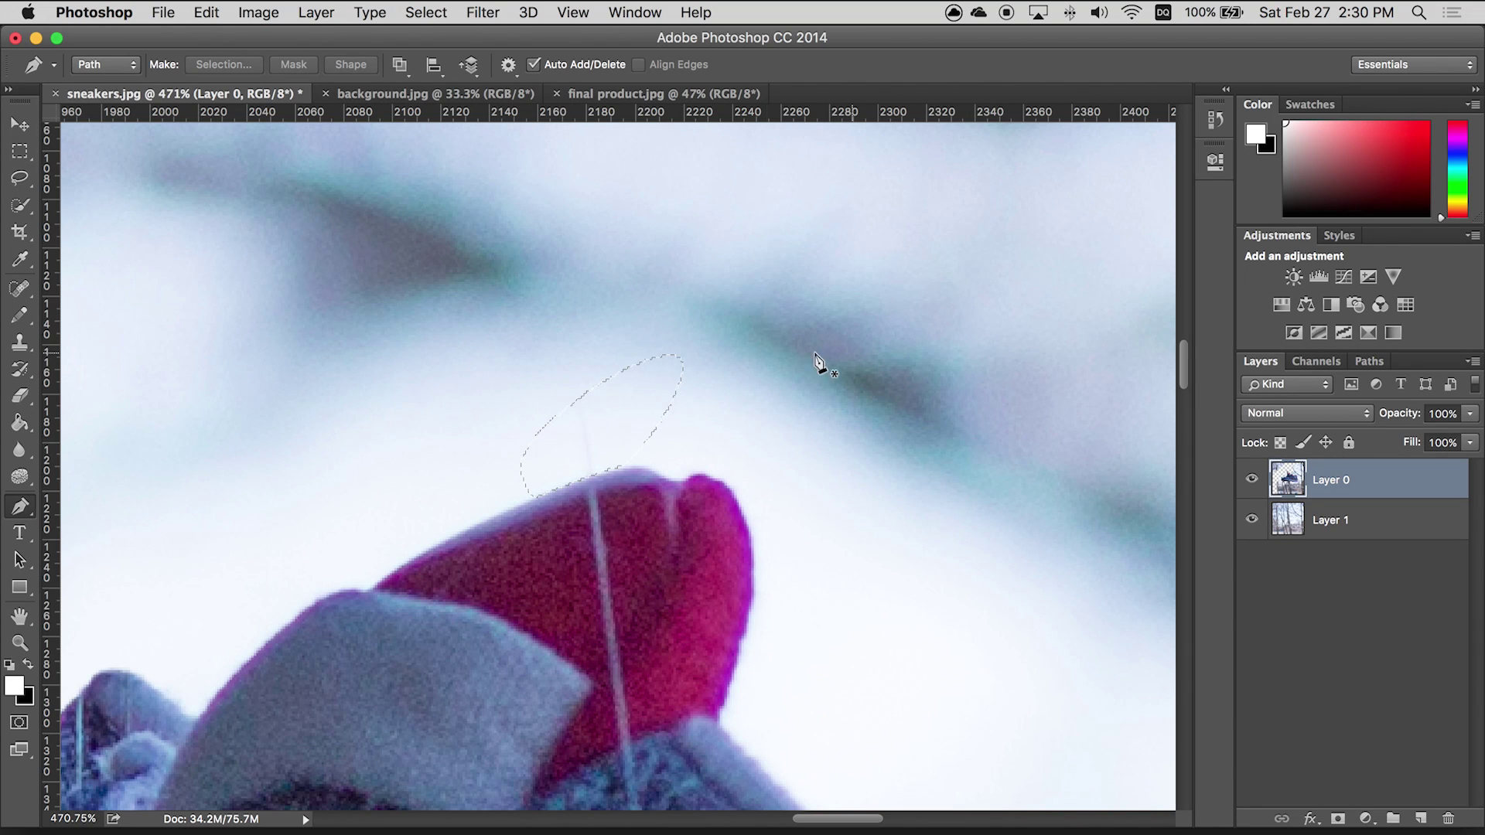
key(Delete)
click(20, 151)
click(402, 300)
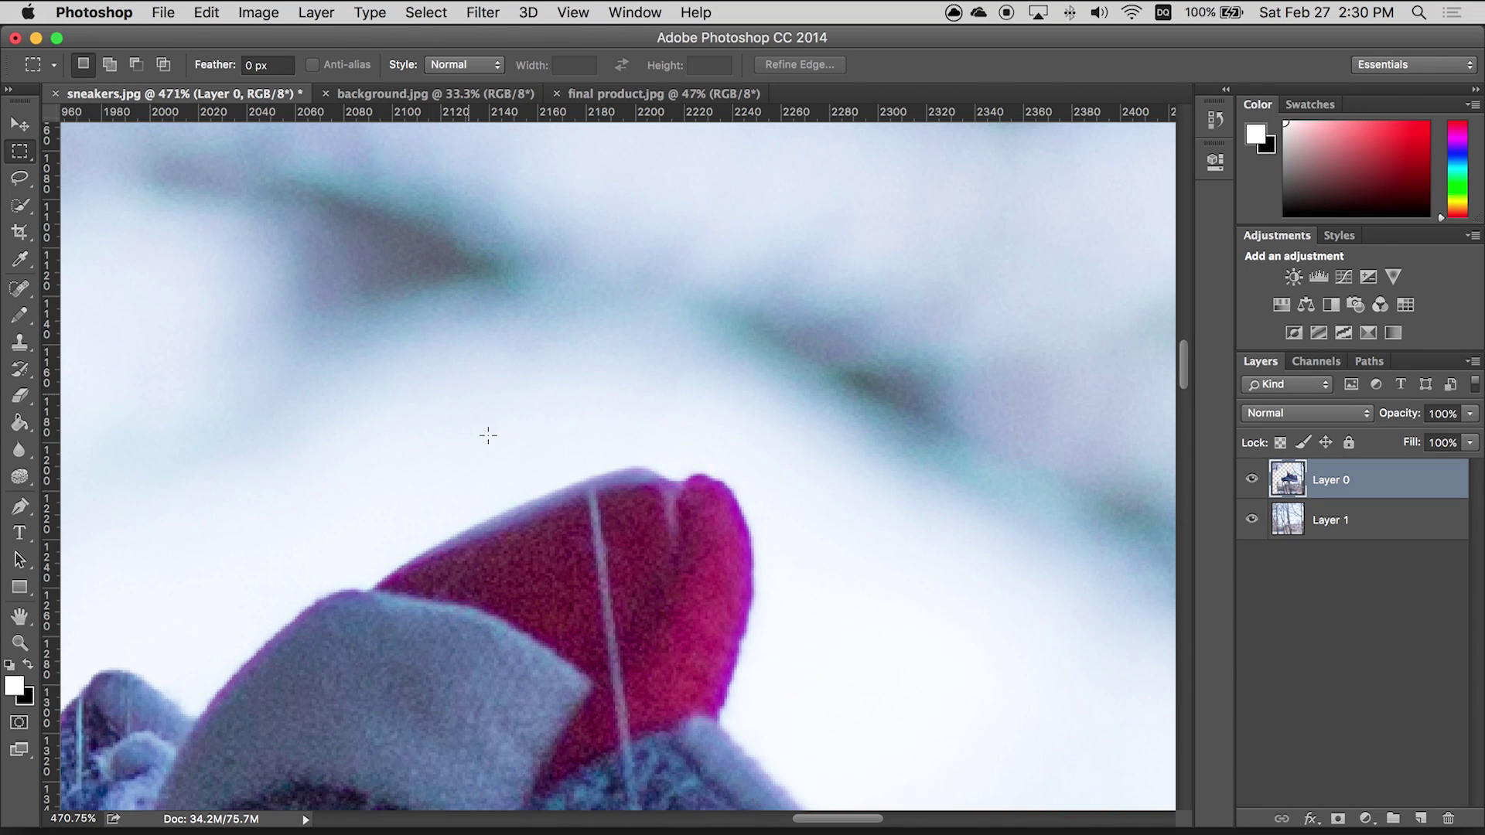
Step: Examine both sneakers up close and from farther out for string segments still crossing the tongues and fabric
drag(483, 452, 882, 254)
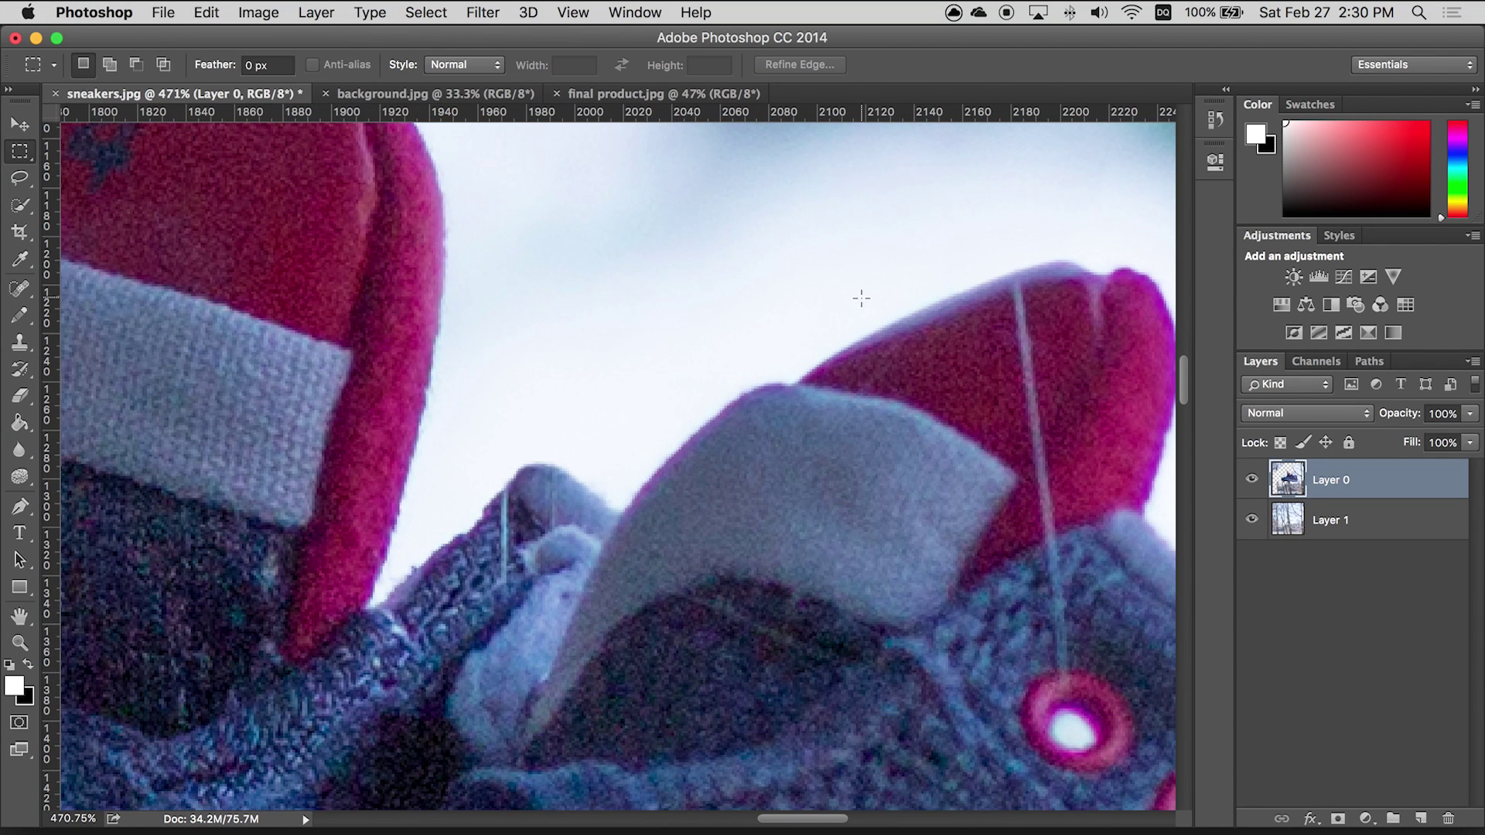
scroll(770, 341, down, 10)
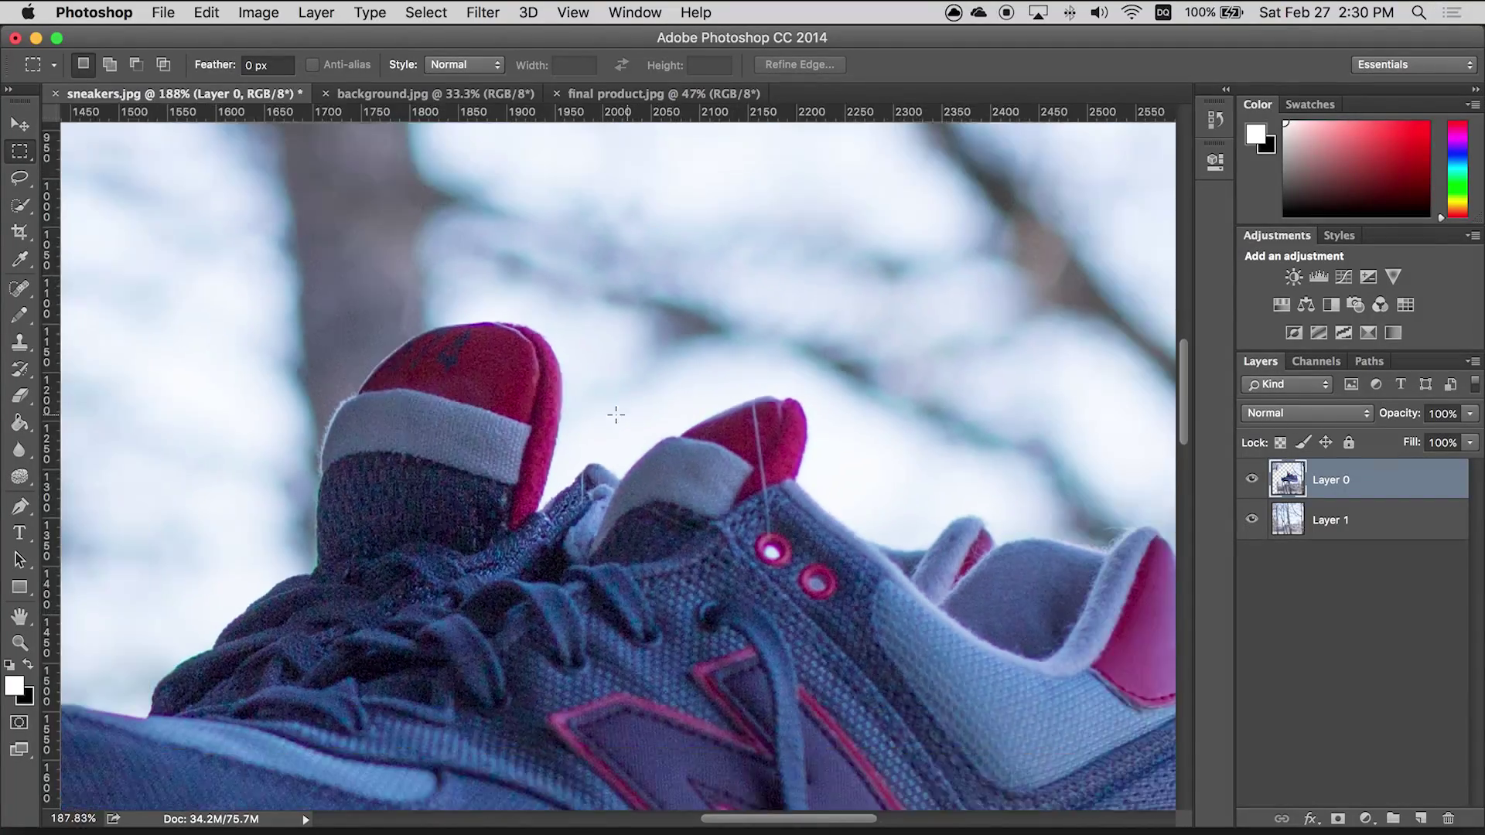
scroll(610, 505, up, 1)
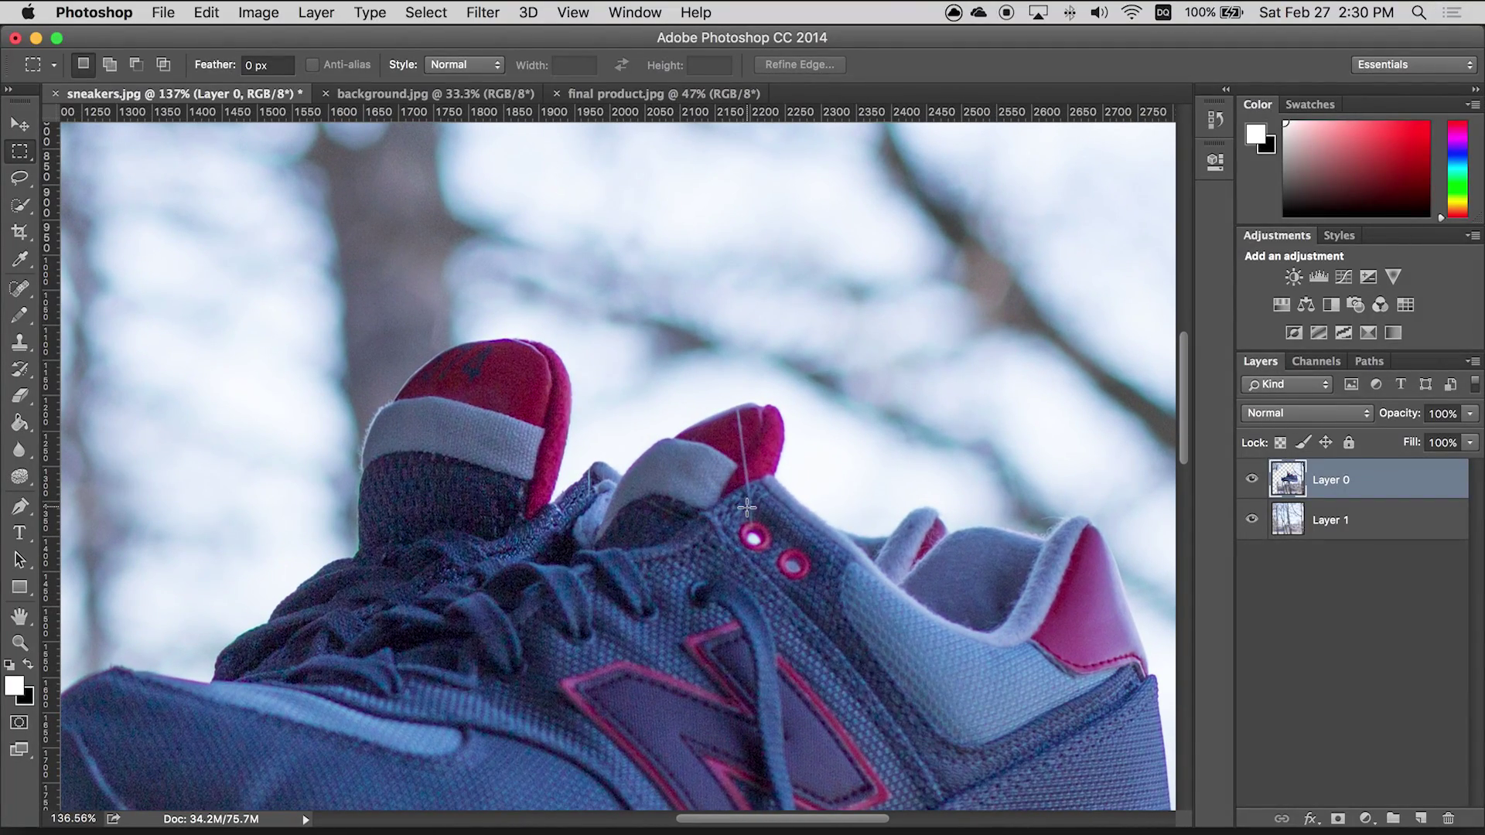
scroll(747, 506, down, 3)
scroll(741, 470, up, 12)
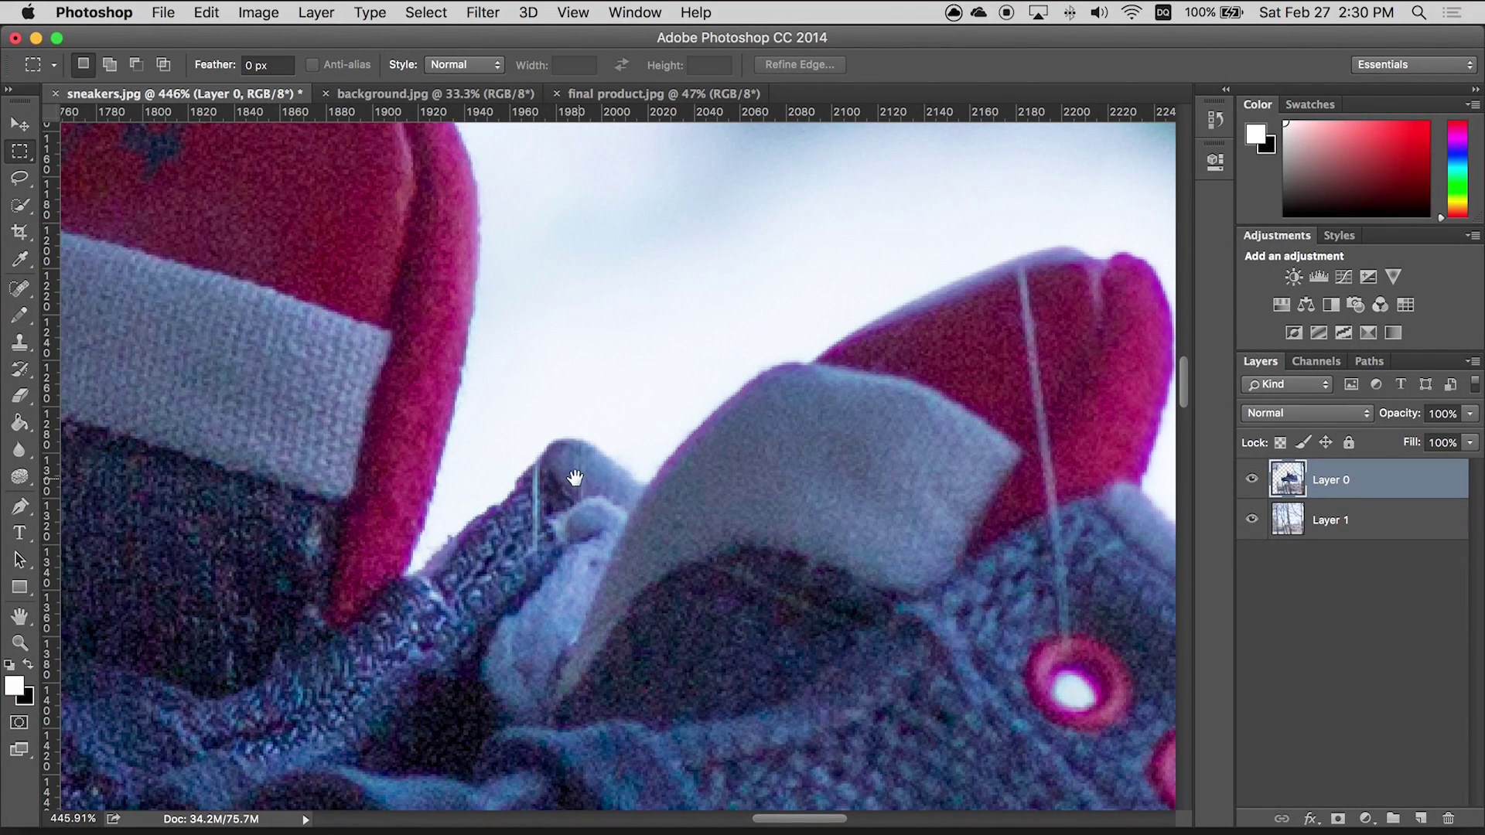
drag(571, 457, 355, 514)
drag(603, 451, 732, 469)
drag(903, 427, 530, 374)
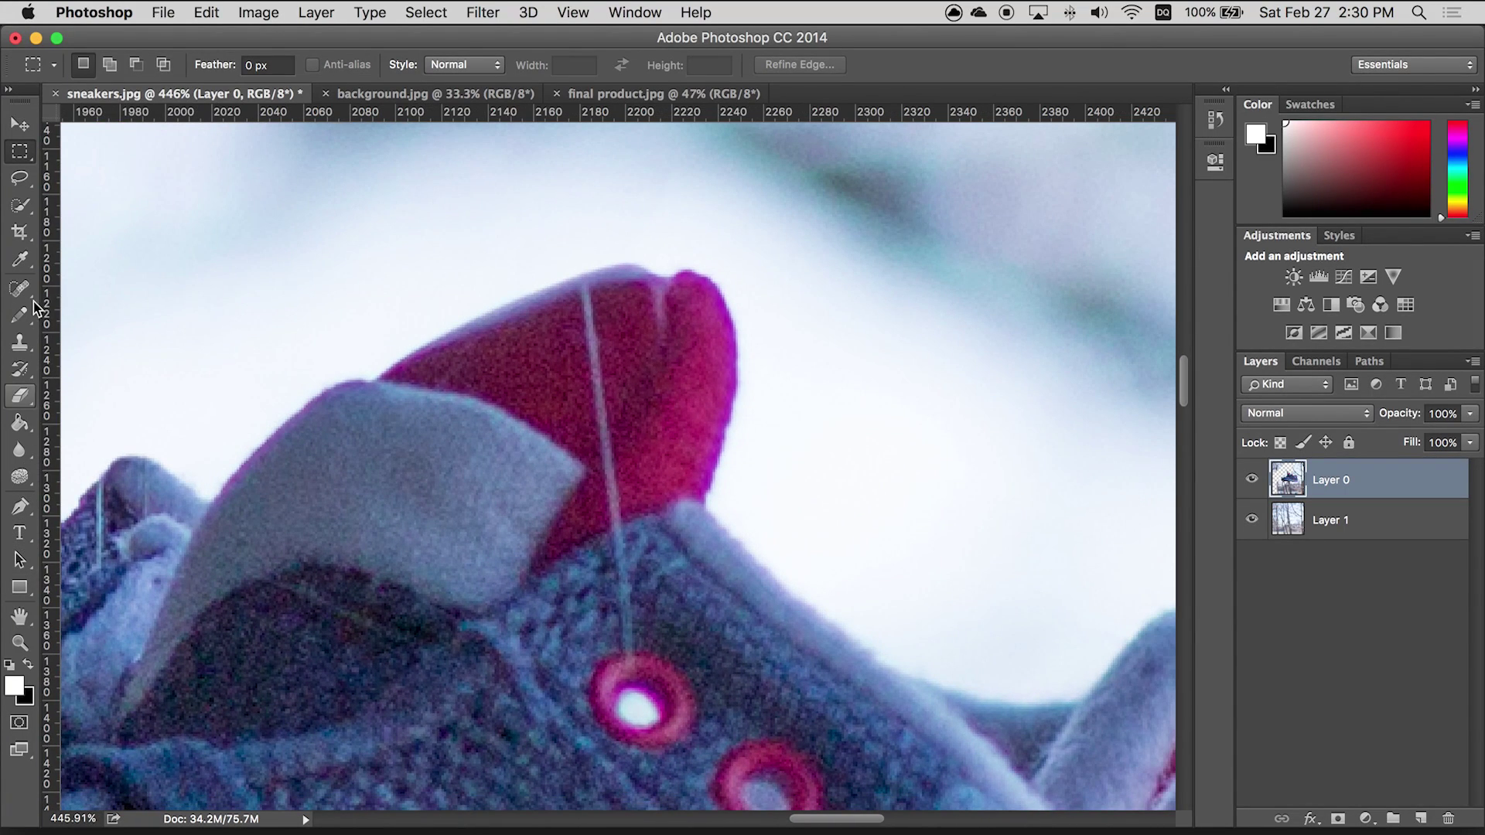
Step: Clone clean red fabric over the string on the upper part of the right sneaker's tongue with a 25 px Clone Stamp
click(23, 344)
click(87, 338)
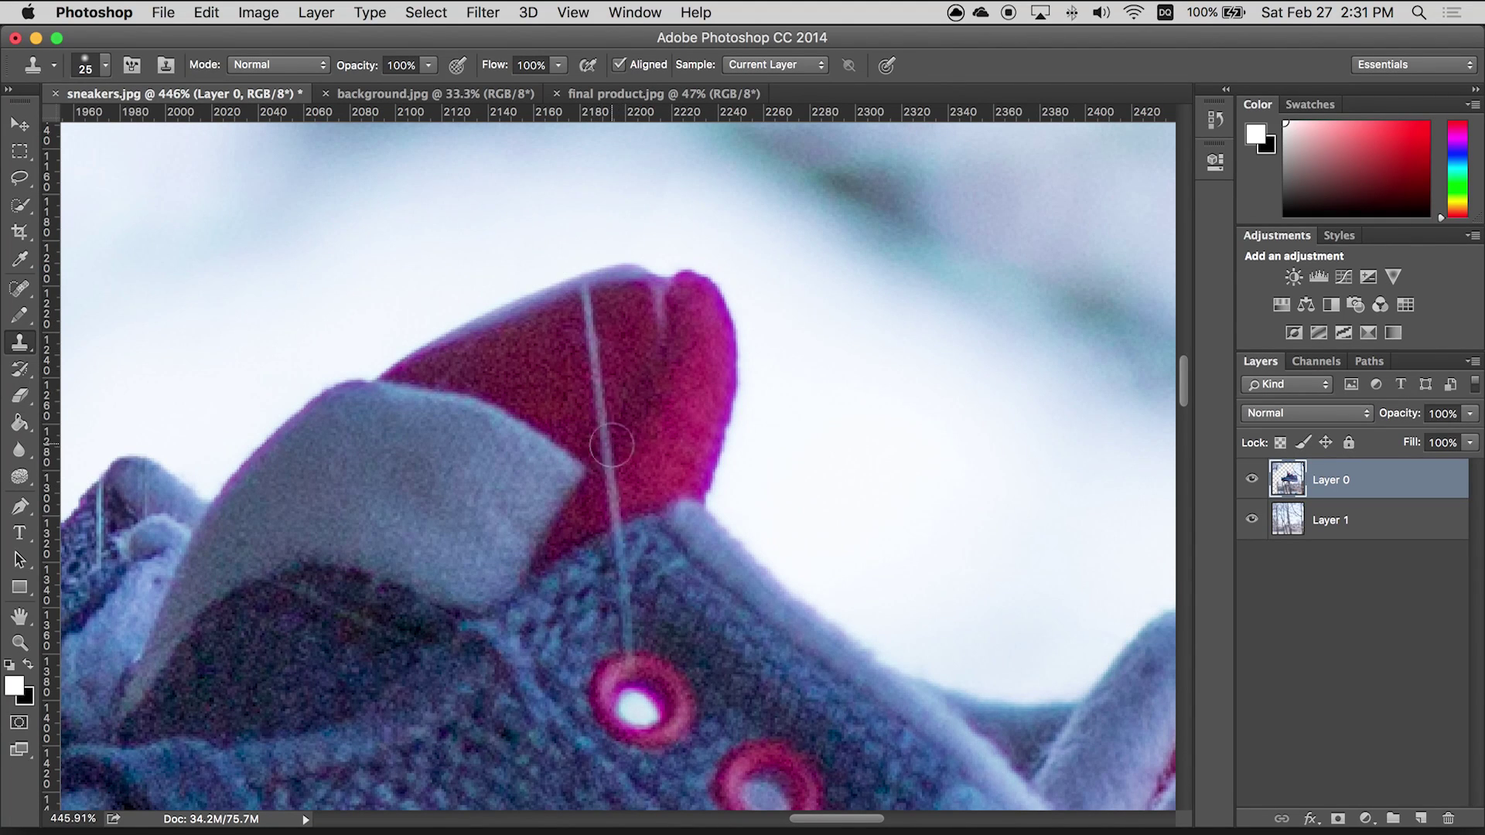
alt+click(520, 299)
click(570, 268)
click(576, 275)
drag(578, 277, 591, 396)
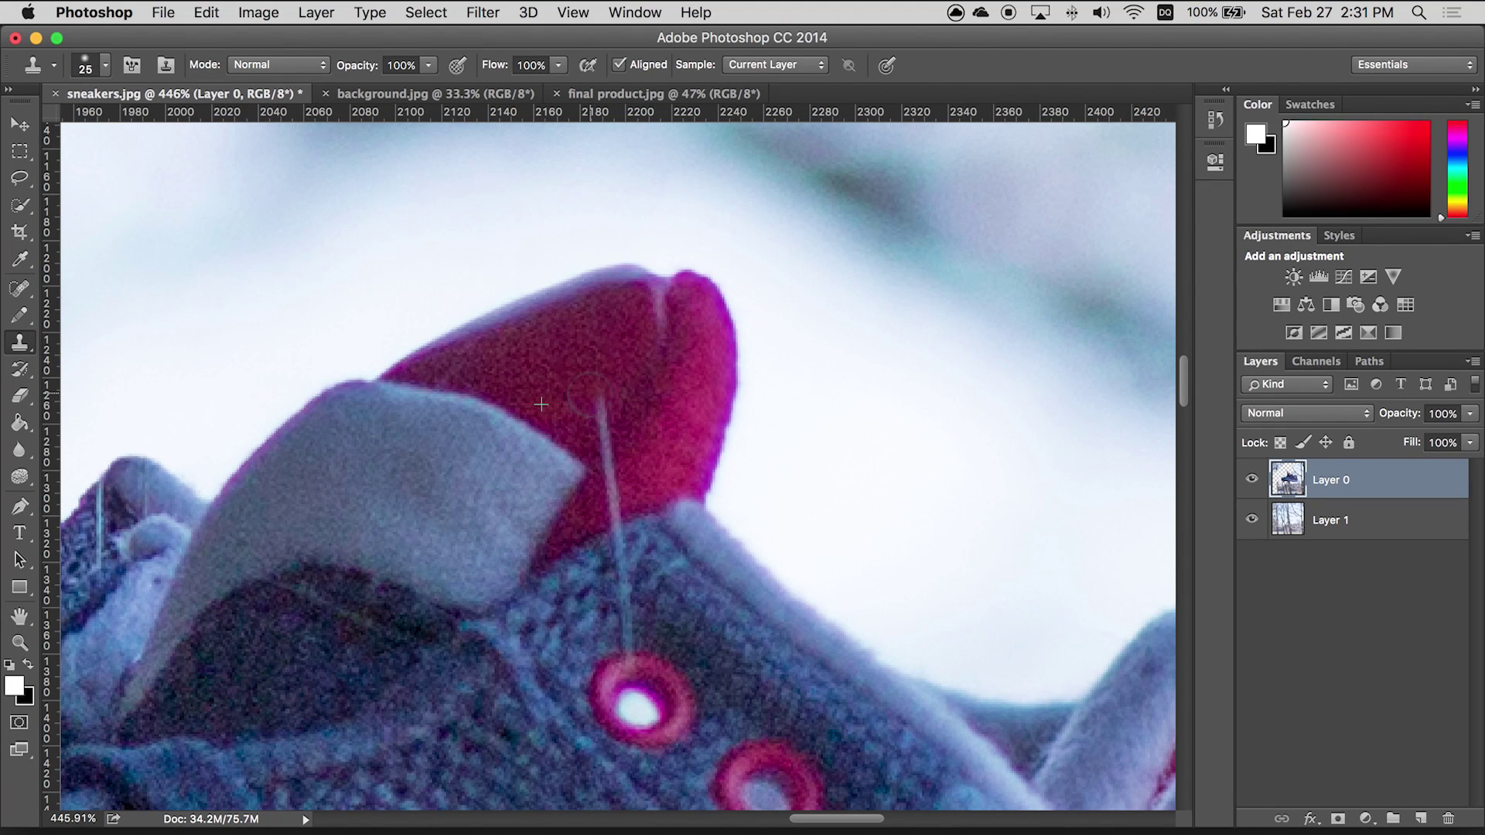
Step: Resample the surrounding red fabric and clone out the string across the middle of the right tongue
click(527, 359)
drag(527, 359, 548, 362)
alt+click(618, 328)
click(600, 401)
drag(601, 402, 604, 439)
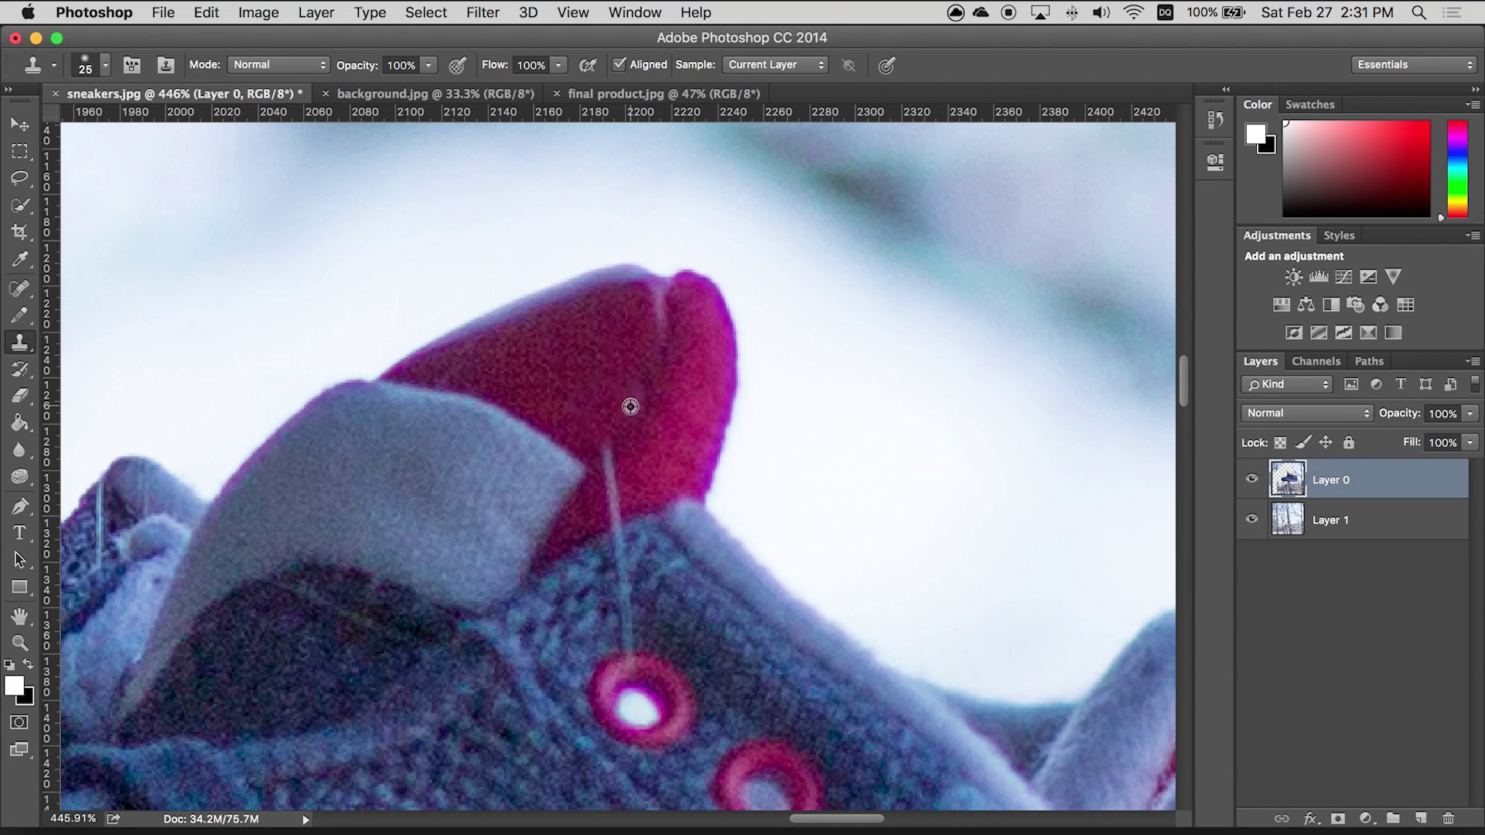
Step: Clone out the rest of the string down the lower red tongue to the edge of the blue eyelet fabric
alt+click(631, 412)
click(608, 459)
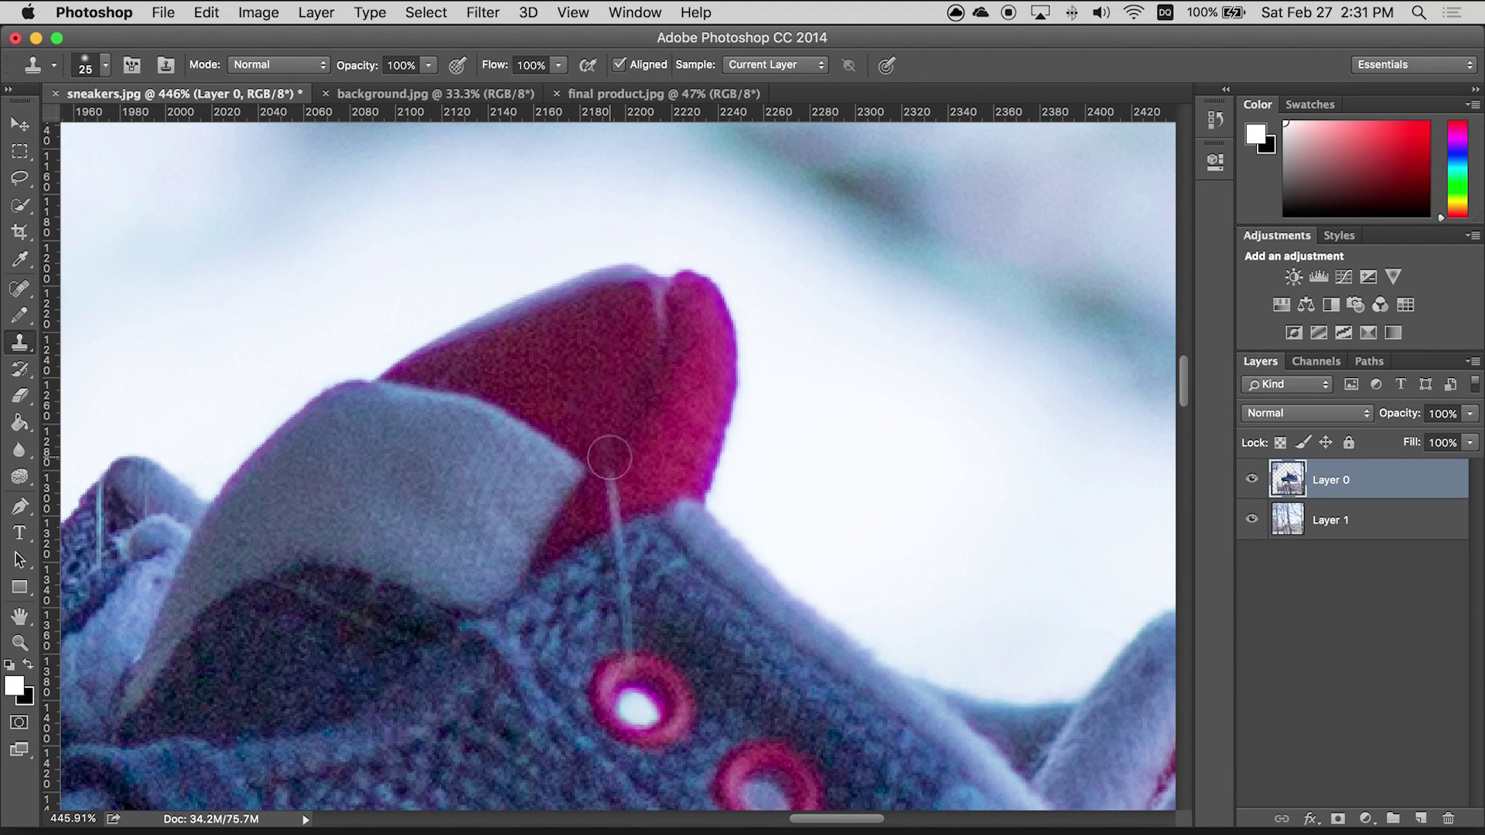
drag(616, 447, 615, 476)
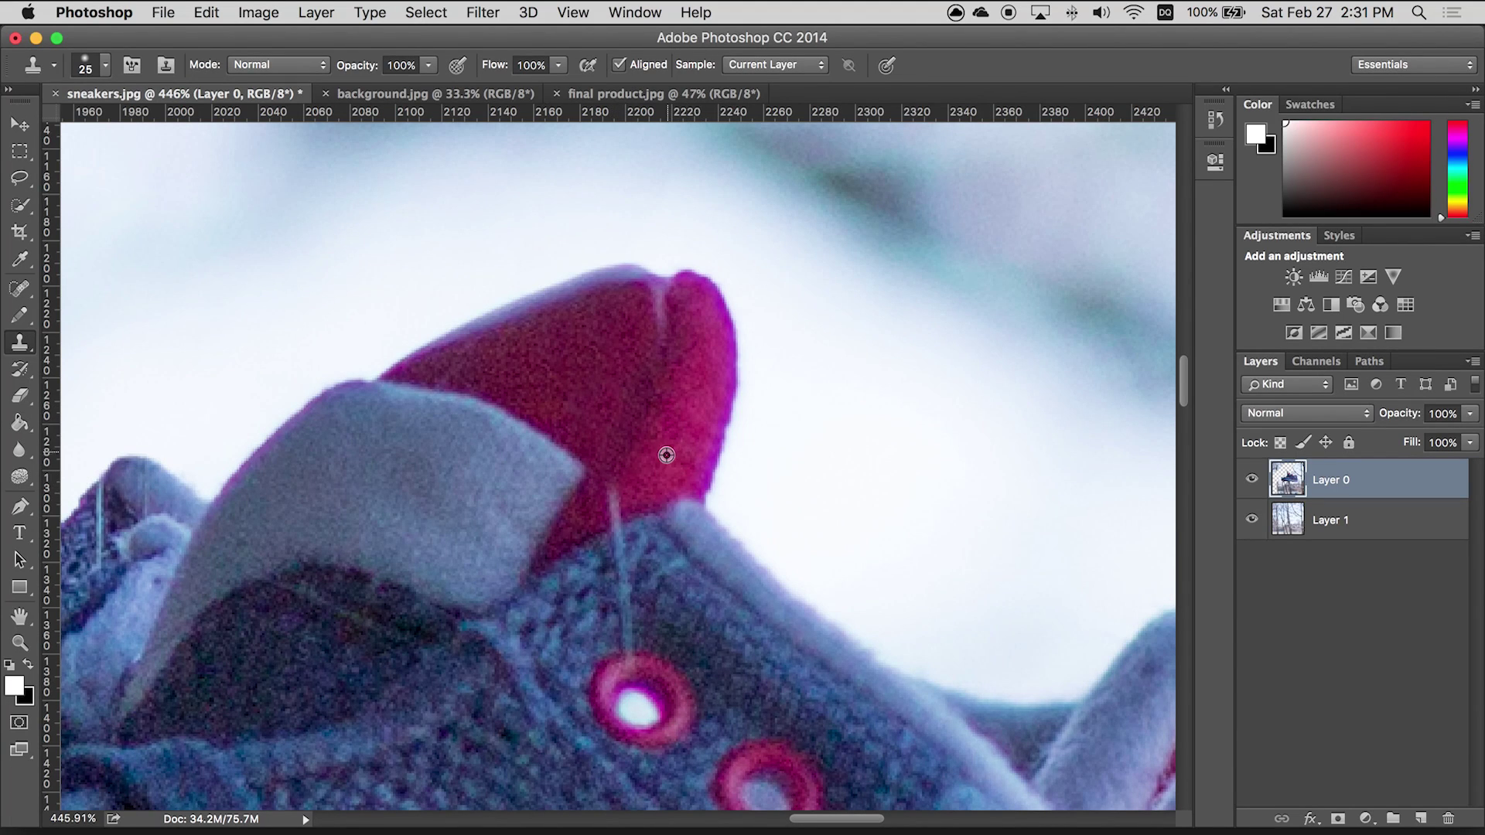
alt+click(603, 433)
click(609, 499)
alt+click(640, 516)
click(618, 525)
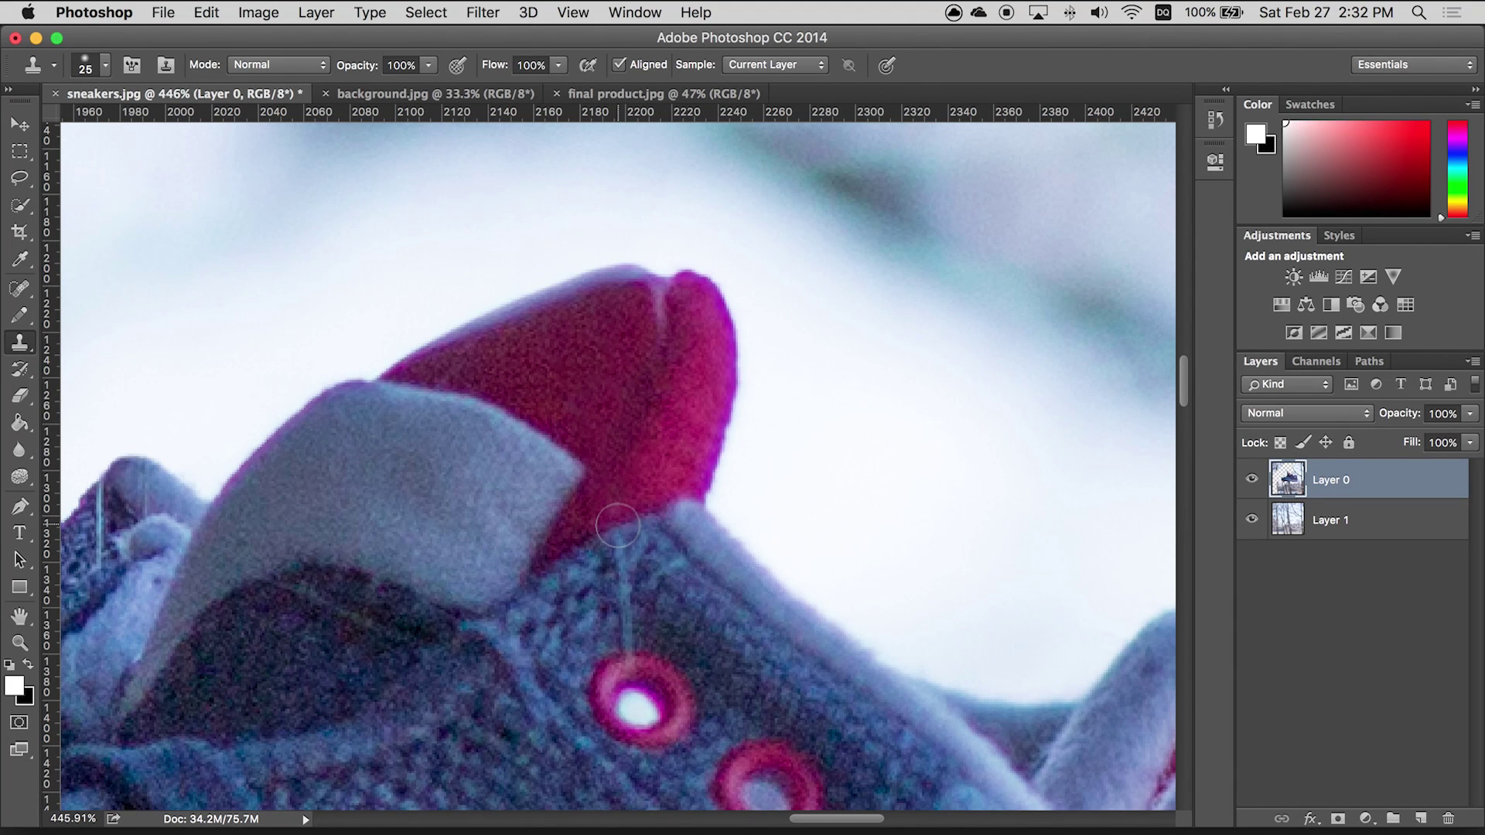
Step: Clone nearby blue knit texture over the string running down to the right sneaker's upper eyelet
mouse_move(618, 523)
mouse_down()
mouse_move(706, 345)
mouse_move(789, 262)
mouse_move(753, 205)
mouse_move(692, 214)
mouse_up()
key(space)
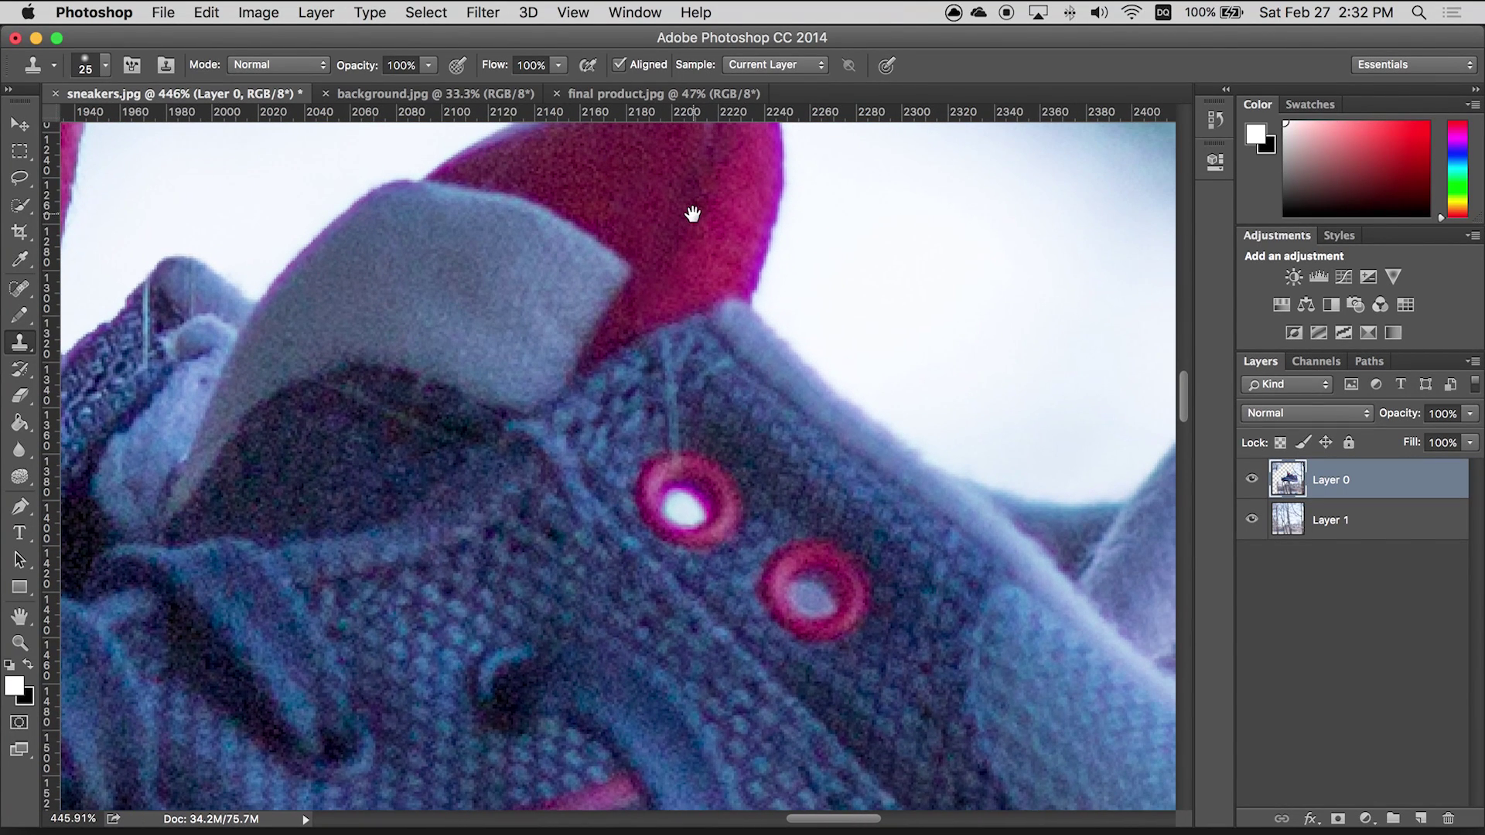
alt+click(624, 421)
mouse_move(670, 391)
mouse_down()
mouse_move(668, 355)
mouse_move(659, 431)
mouse_up()
alt+click(545, 506)
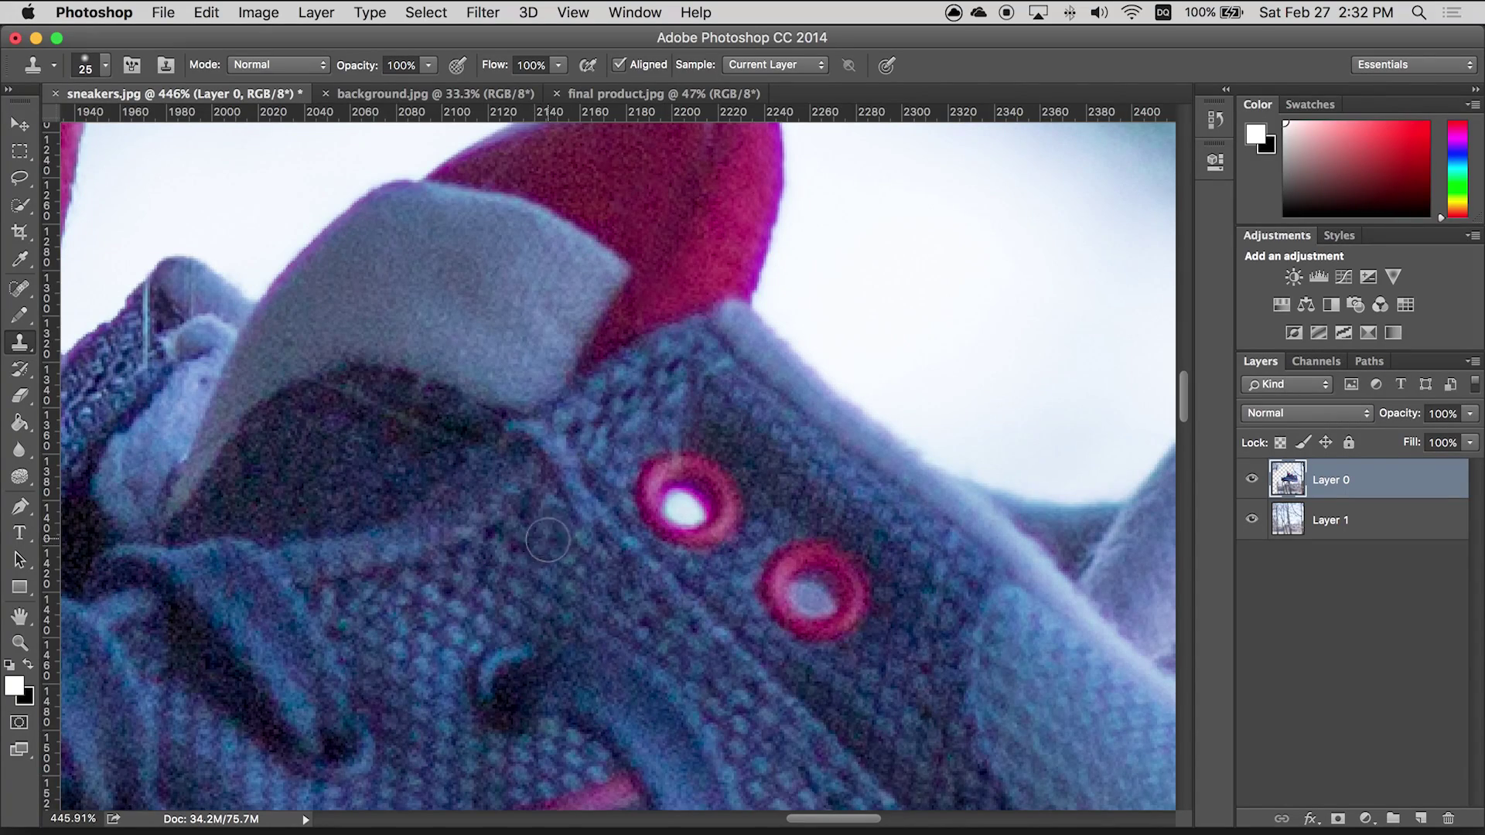
Step: Remove the thin string from the knit edge between the two tongues with a 15 px Clone Stamp, sampling adjacent fabric
key(space)
mouse_move(548, 539)
mouse_down()
mouse_move(699, 401)
mouse_move(577, 381)
mouse_move(921, 580)
mouse_up()
drag(469, 423, 762, 542)
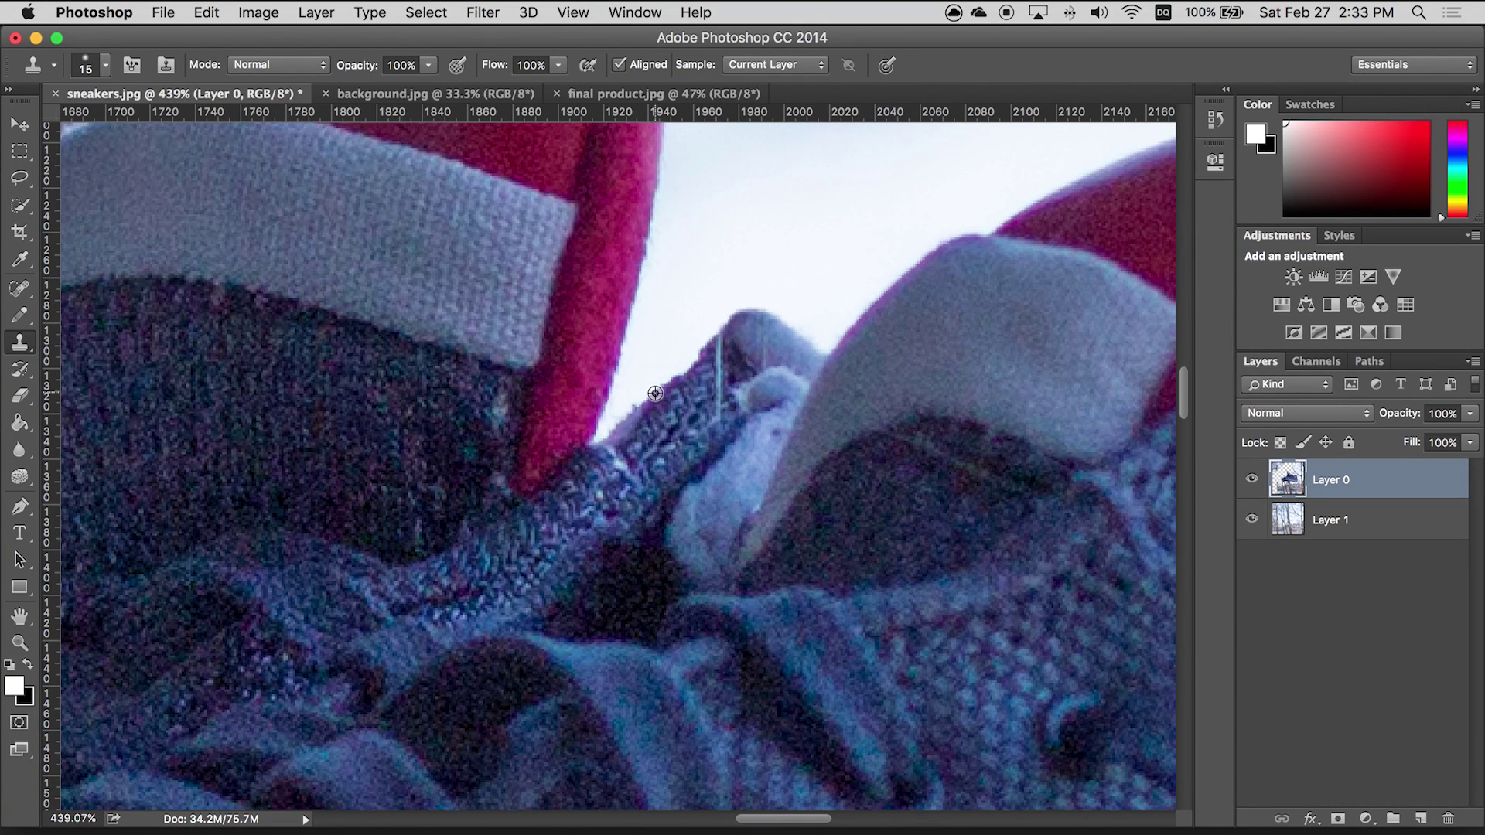
alt+click(716, 336)
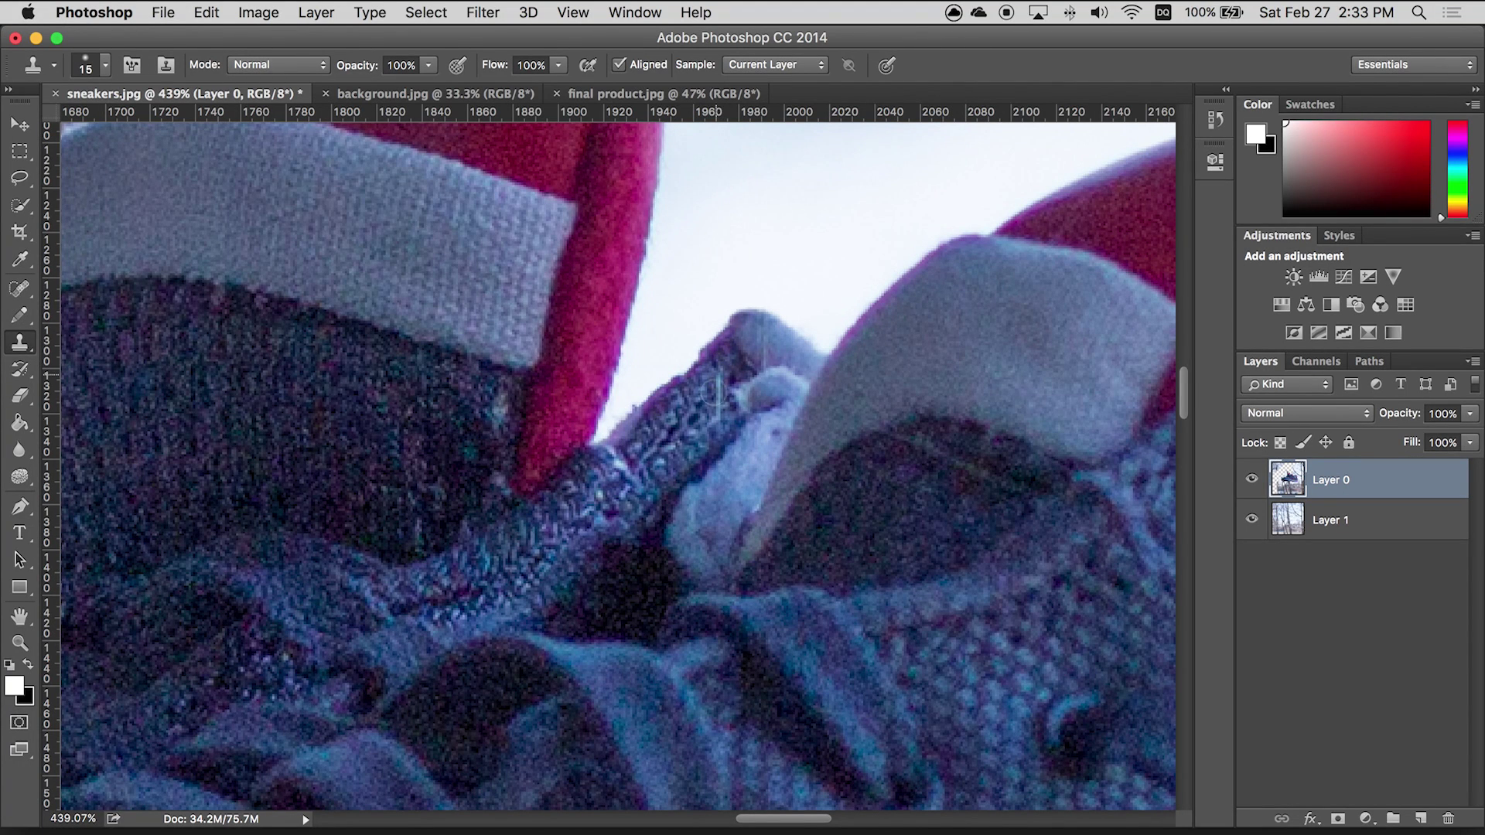
alt+click(670, 420)
drag(716, 374, 717, 414)
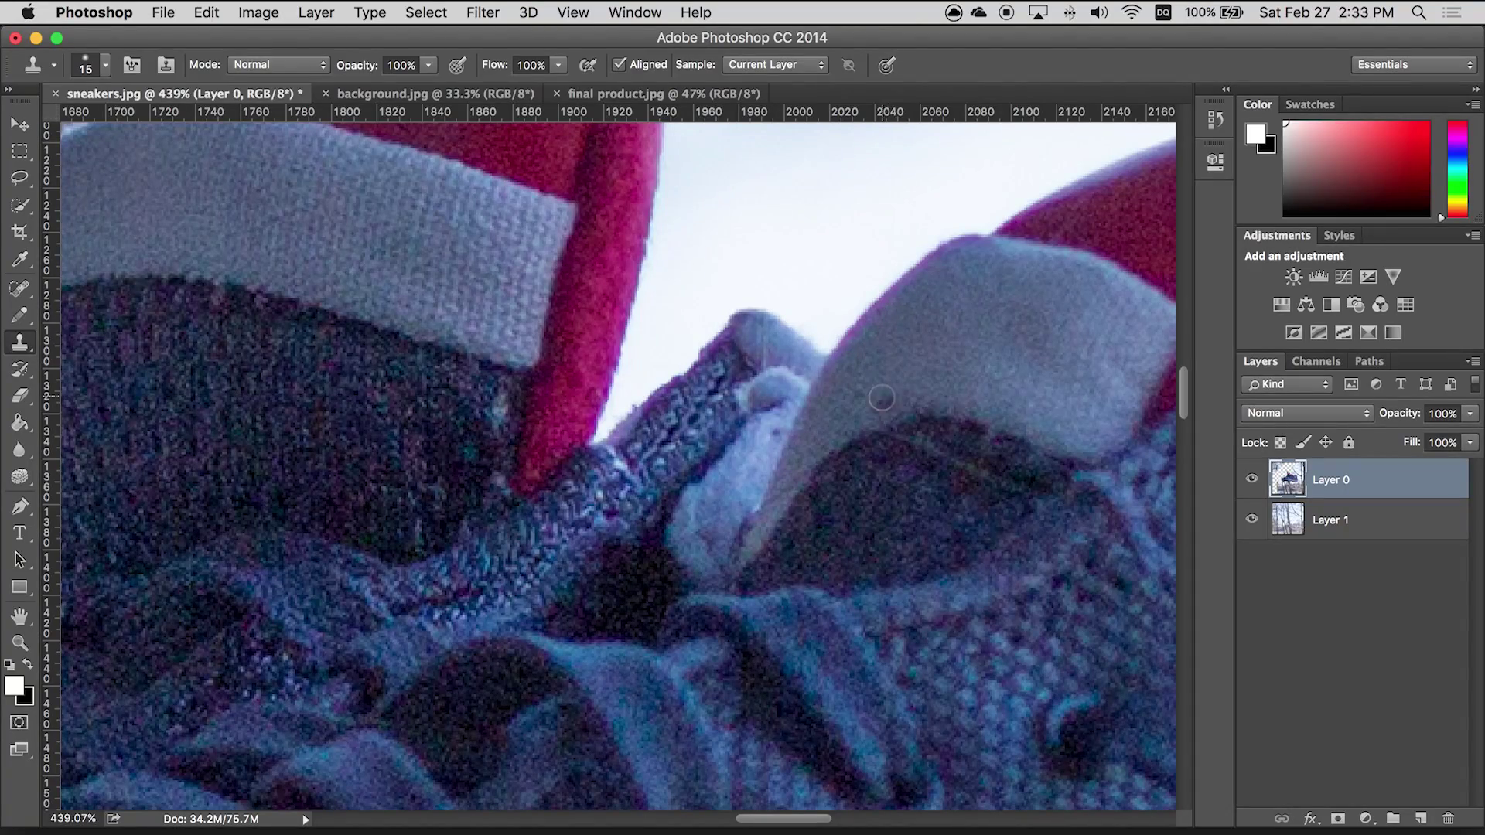
Step: Frame a smaller 1:1 square crop that trims the photo's left and upper edges and keeps the hanging laces fully inside
scroll(888, 441, down, 5)
scroll(639, 466, down, 6)
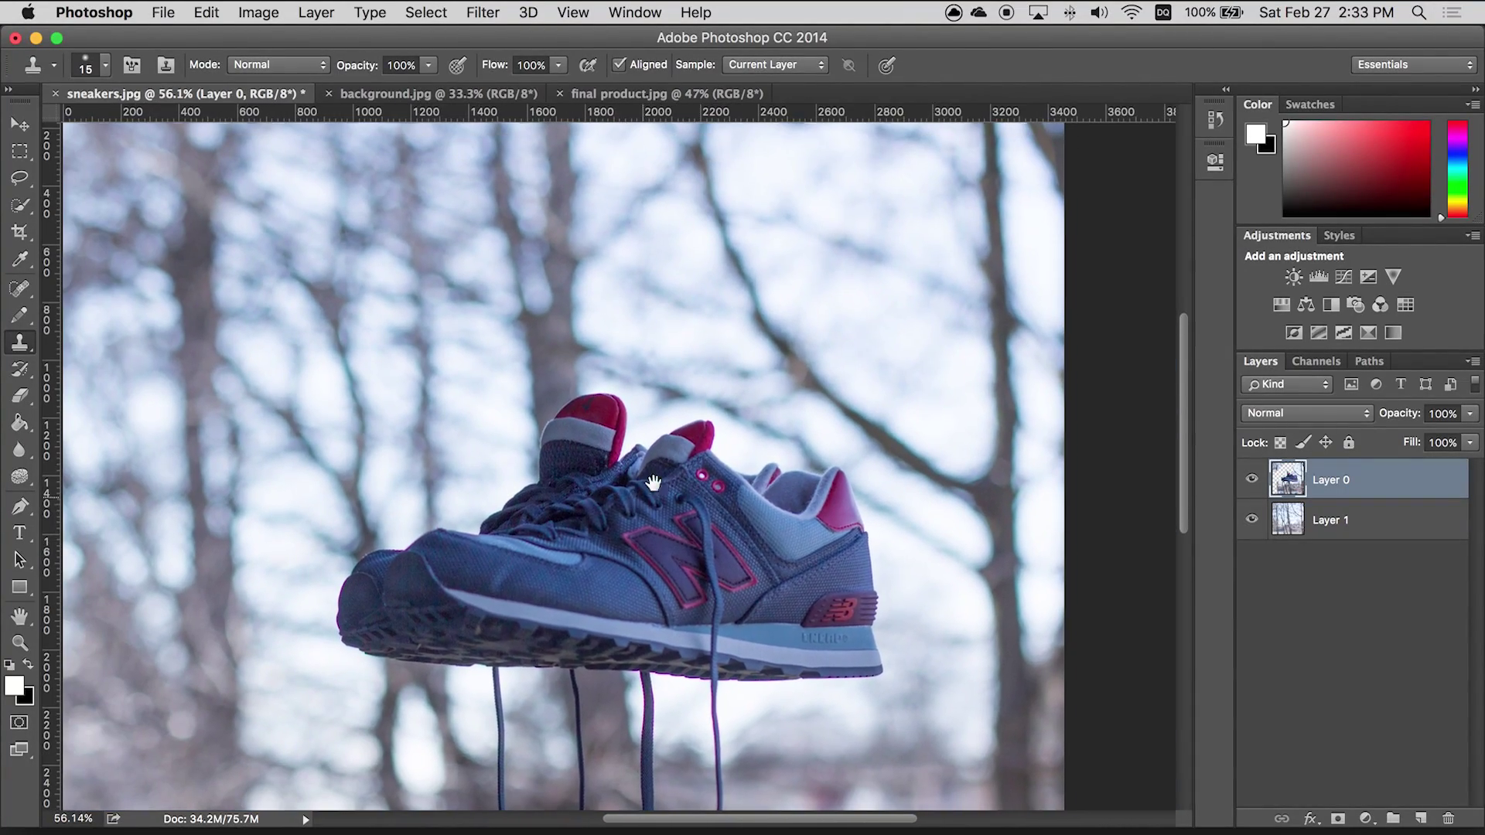
scroll(658, 487, down, 5)
key(z)
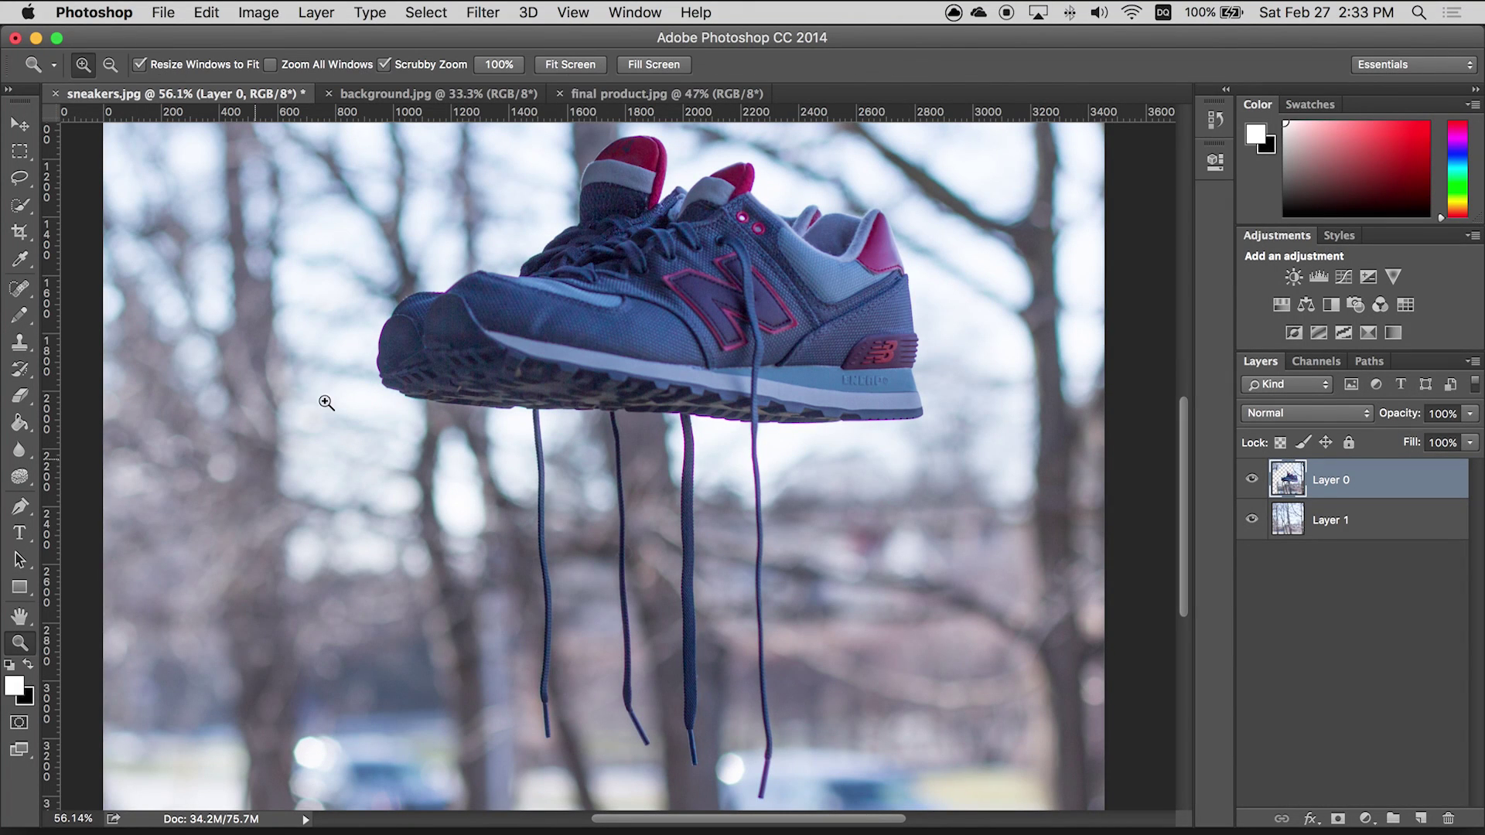
click(570, 65)
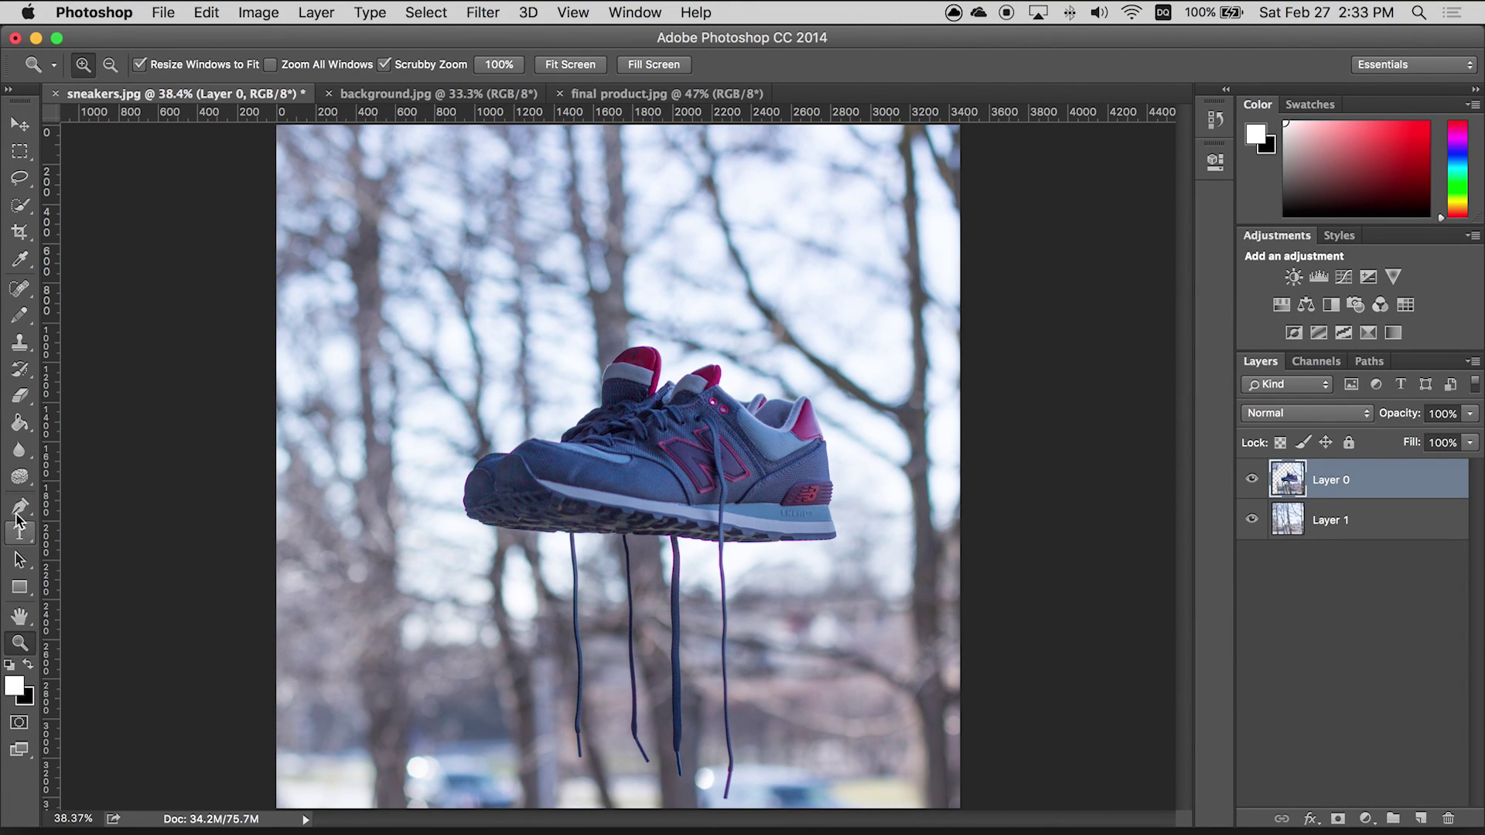
click(20, 232)
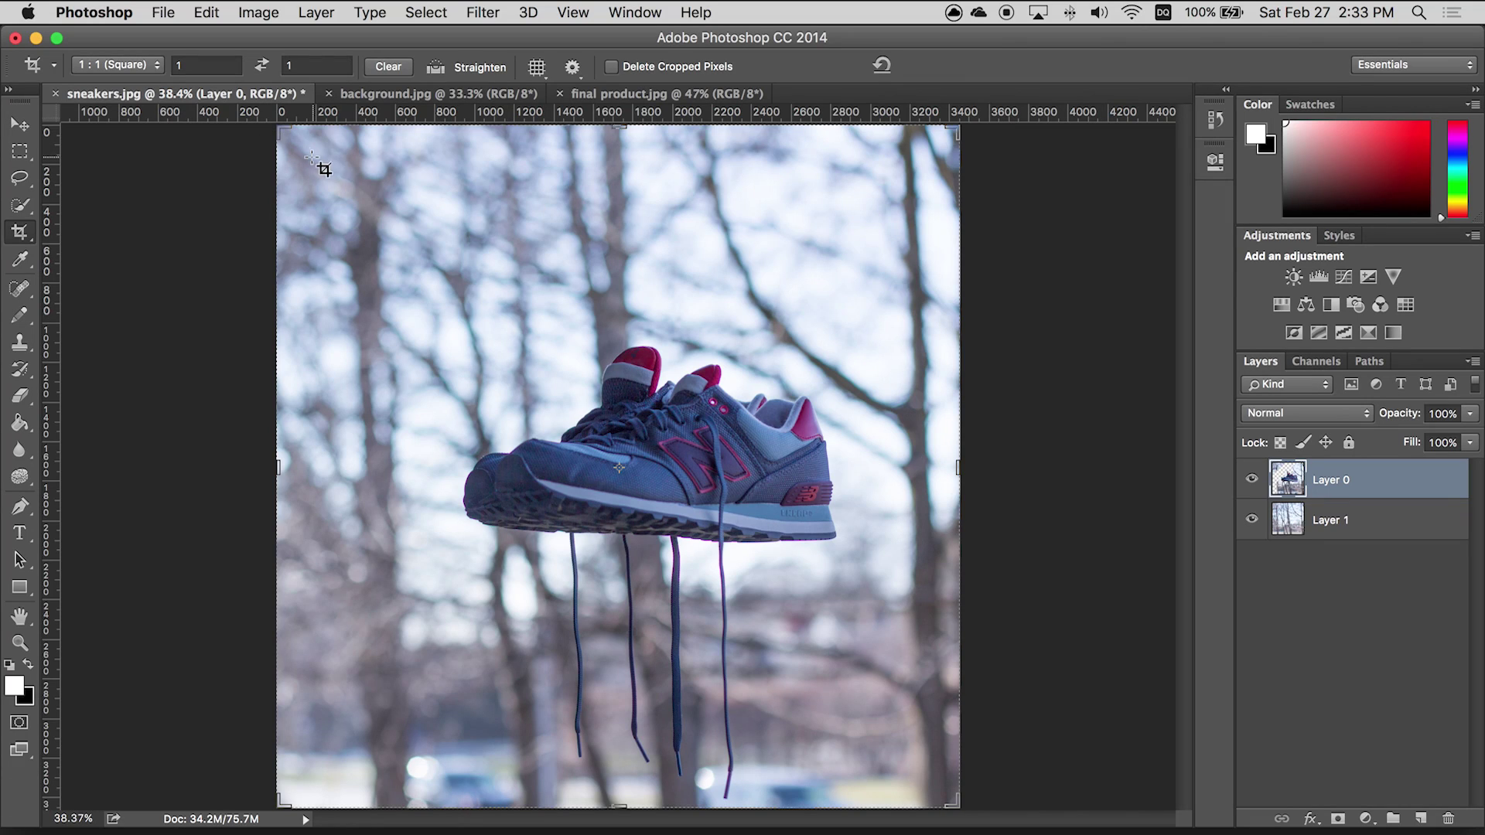
mouse_move(352, 166)
mouse_down()
mouse_move(730, 619)
mouse_move(959, 773)
mouse_up()
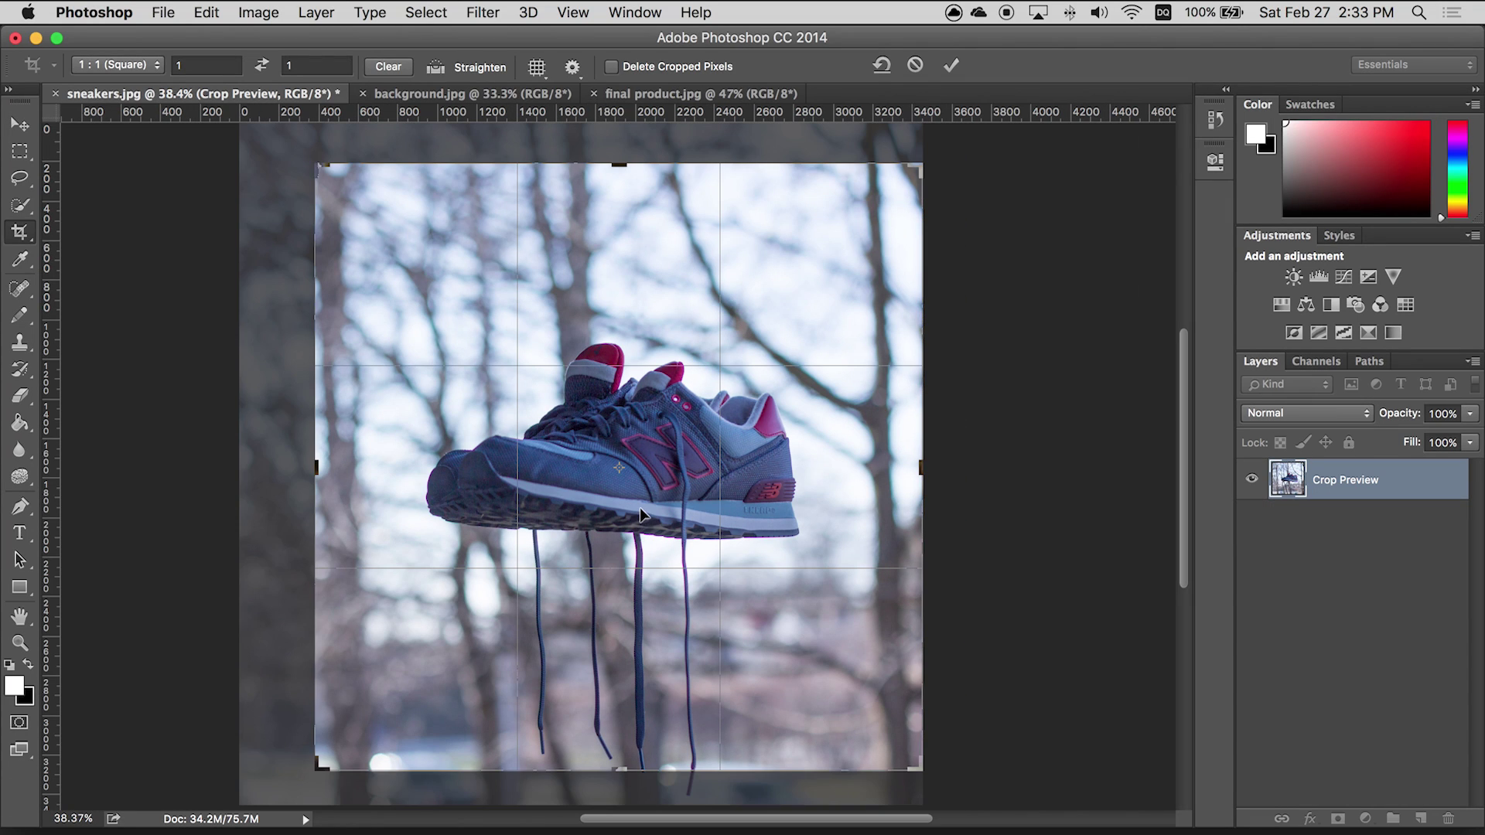
drag(640, 513, 636, 466)
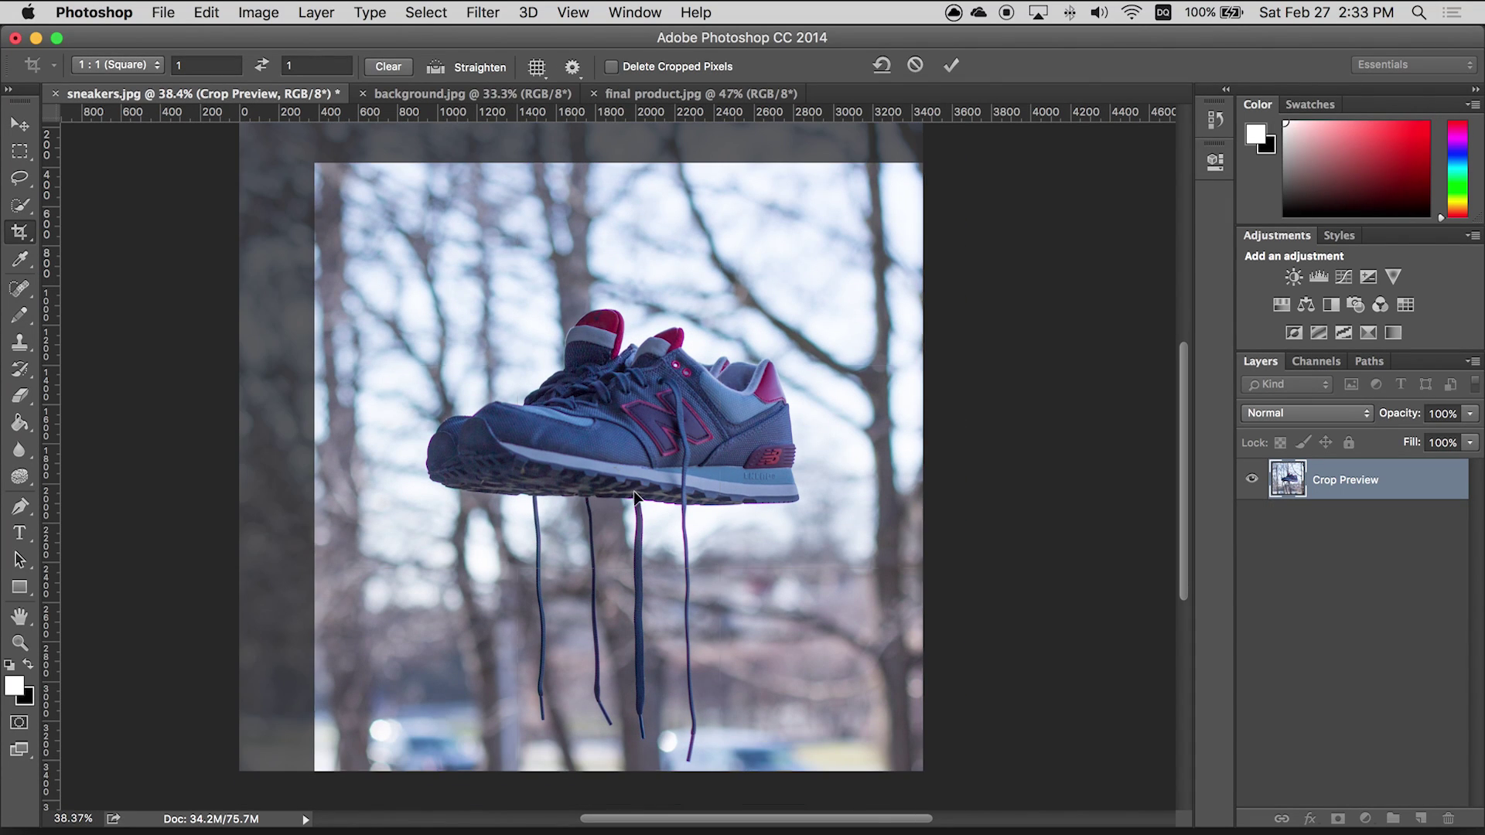